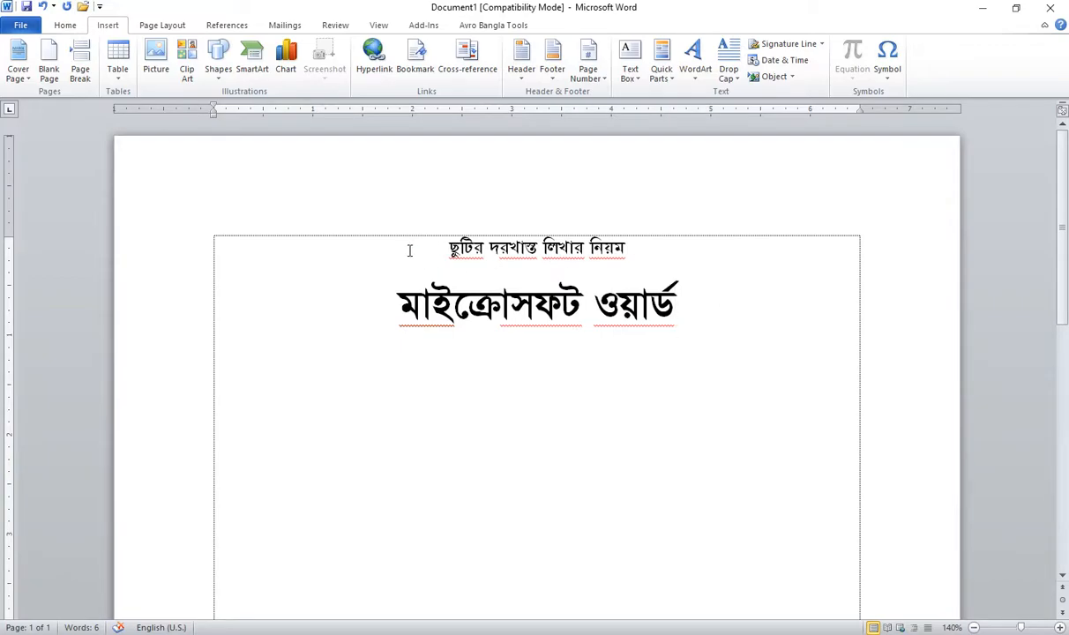
{"action": "left_click", "coordinate": [64, 24]}
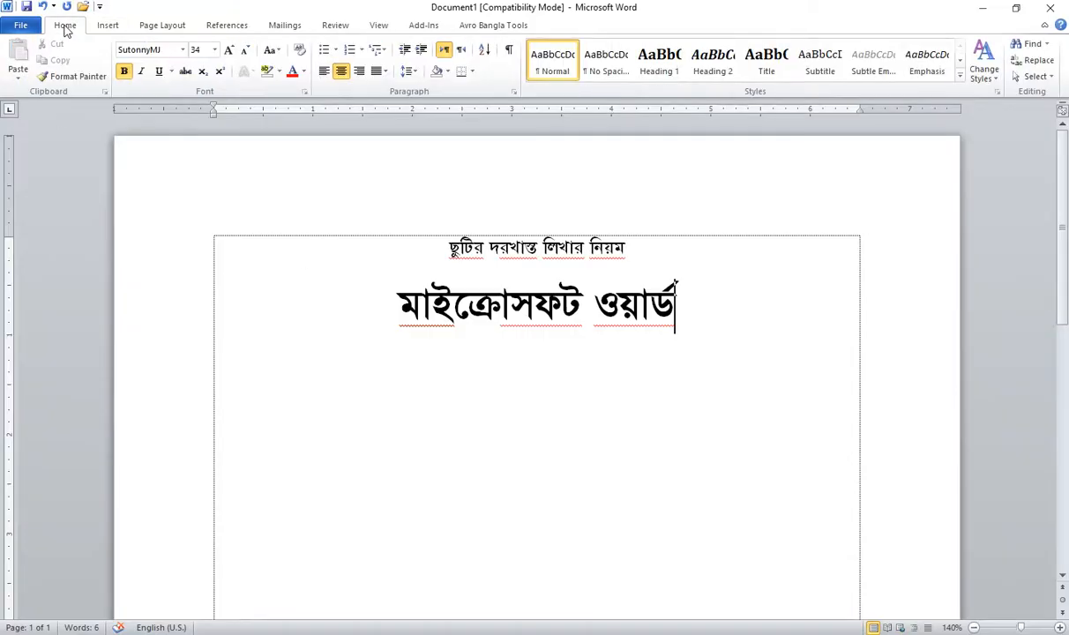
{"action": "left_click", "coordinate": [182, 50]}
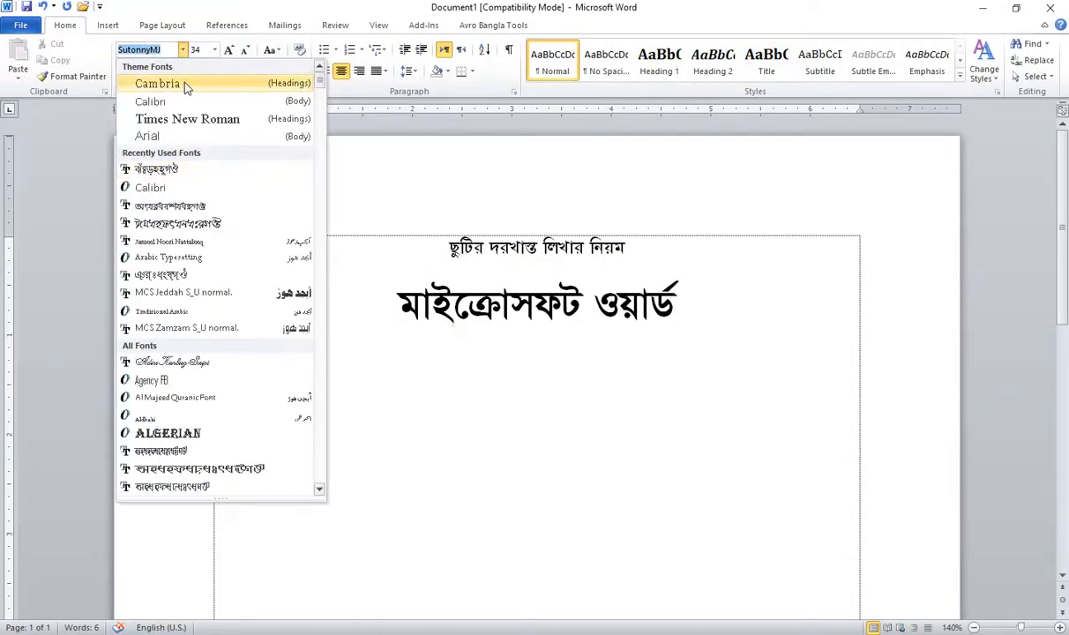
{"action": "left_click", "coordinate": [506, 278]}
{"action": "left_click", "coordinate": [469, 296]}
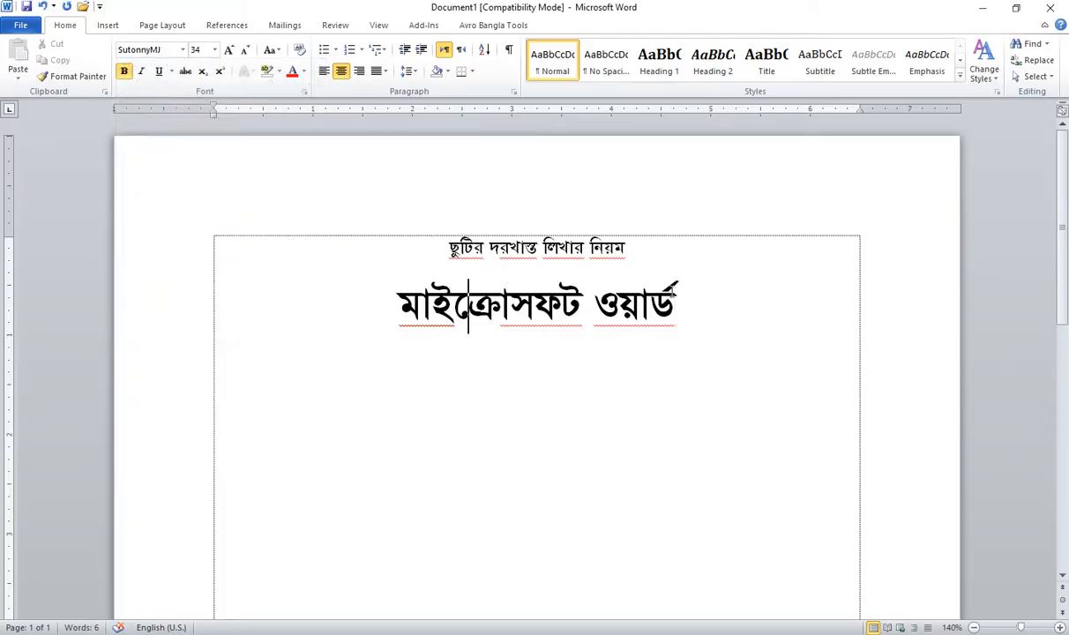
Insert empty lines above the first title line "ছুটির দরখাস্ত লিখার নিয়ম" to make room for the application
{"action": "triple_click", "coordinate": [674, 289]}
{"action": "left_click", "coordinate": [282, 239]}
{"action": "key", "text": "Return"}
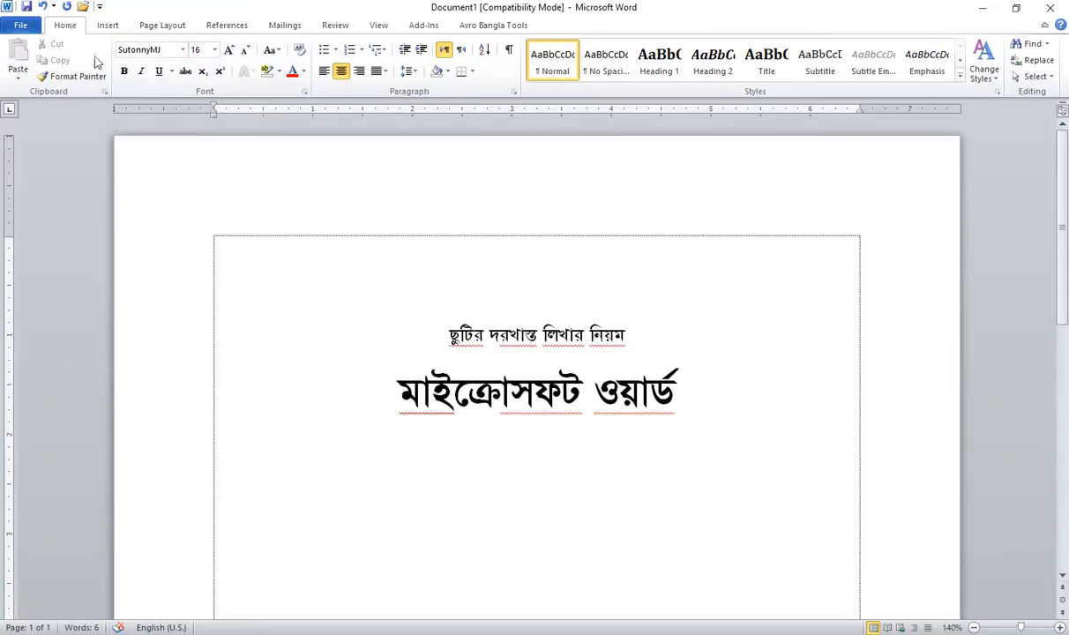
Look through the list of available fonts to locate the Bangla font SutonnyMJ
{"action": "left_click", "coordinate": [183, 51]}
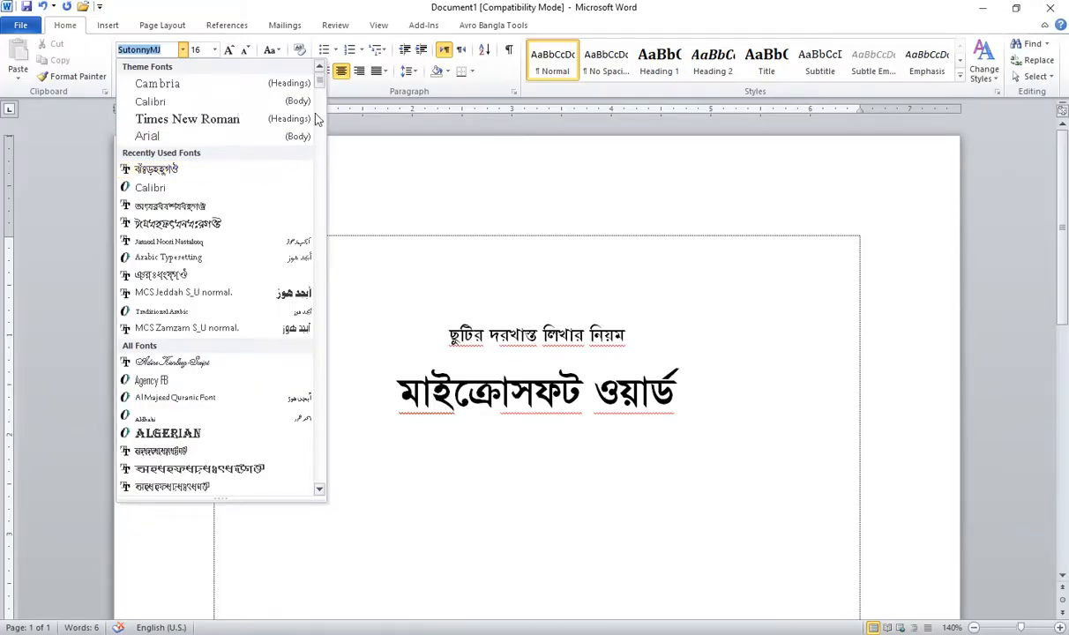
{"action": "left_click_drag", "start_coordinate": [320, 83], "coordinate": [321, 476]}
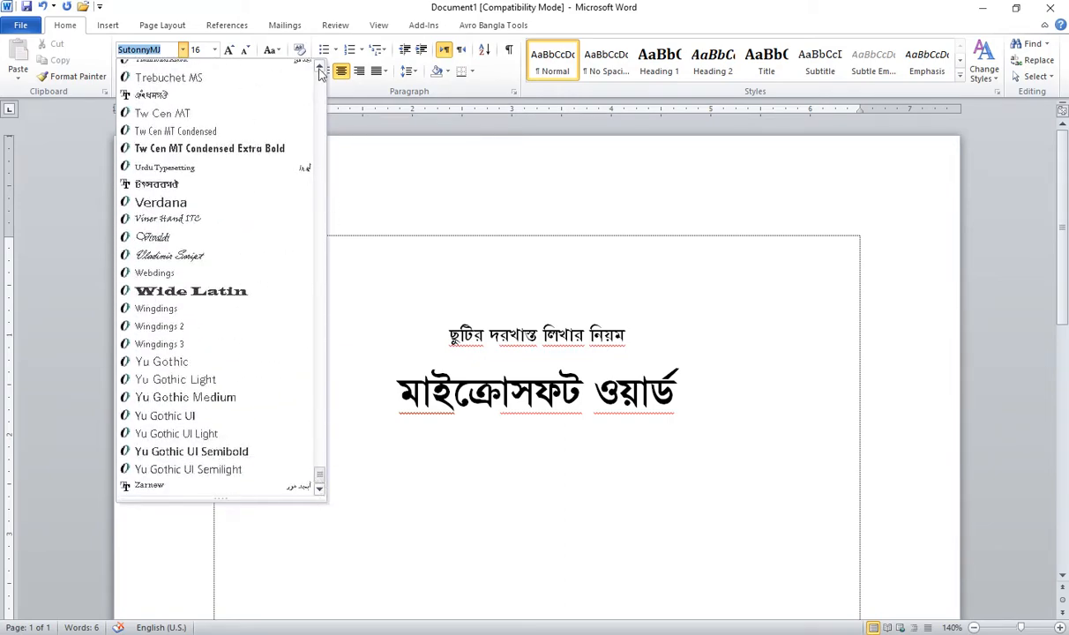
{"action": "left_click_drag", "start_coordinate": [321, 71], "coordinate": [320, 70]}
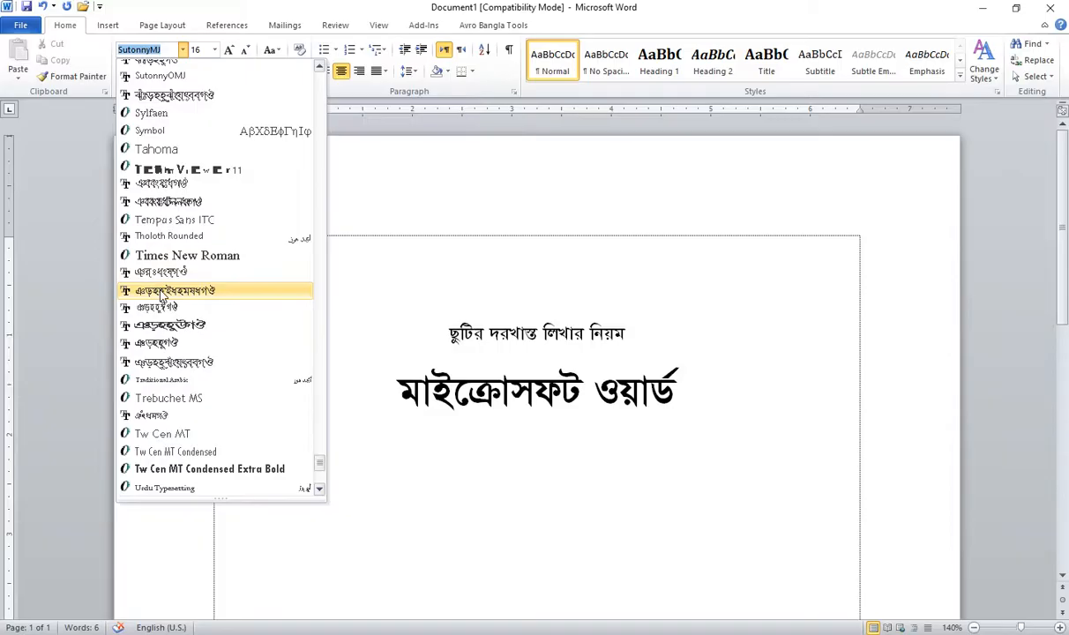
{"action": "left_click", "coordinate": [320, 70]}
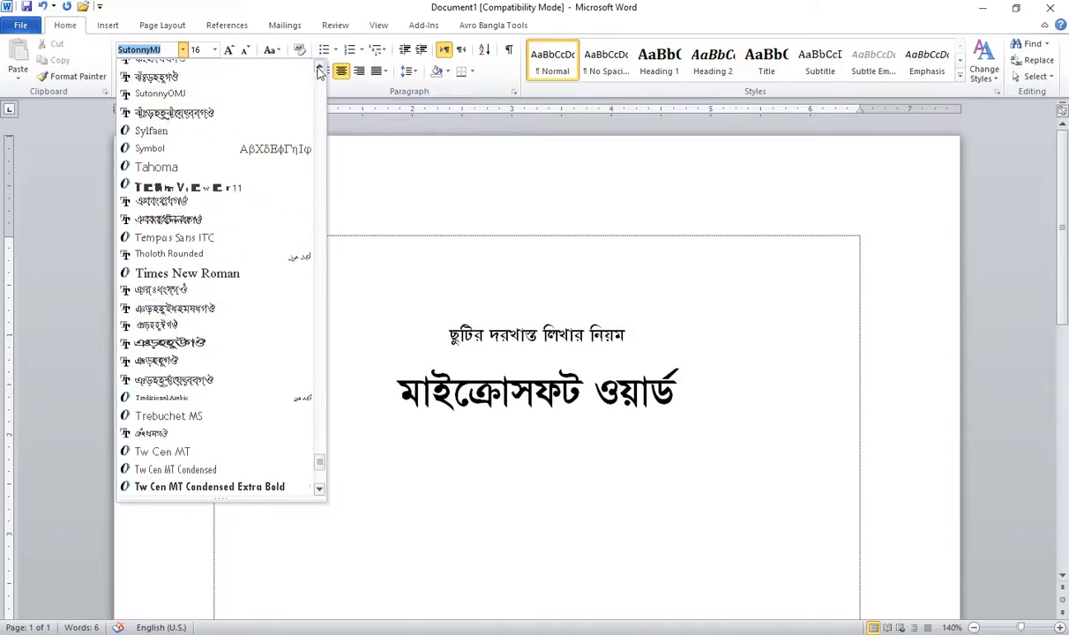
{"action": "left_click", "coordinate": [320, 71]}
{"action": "left_click", "coordinate": [320, 70]}
{"action": "left_click", "coordinate": [320, 71]}
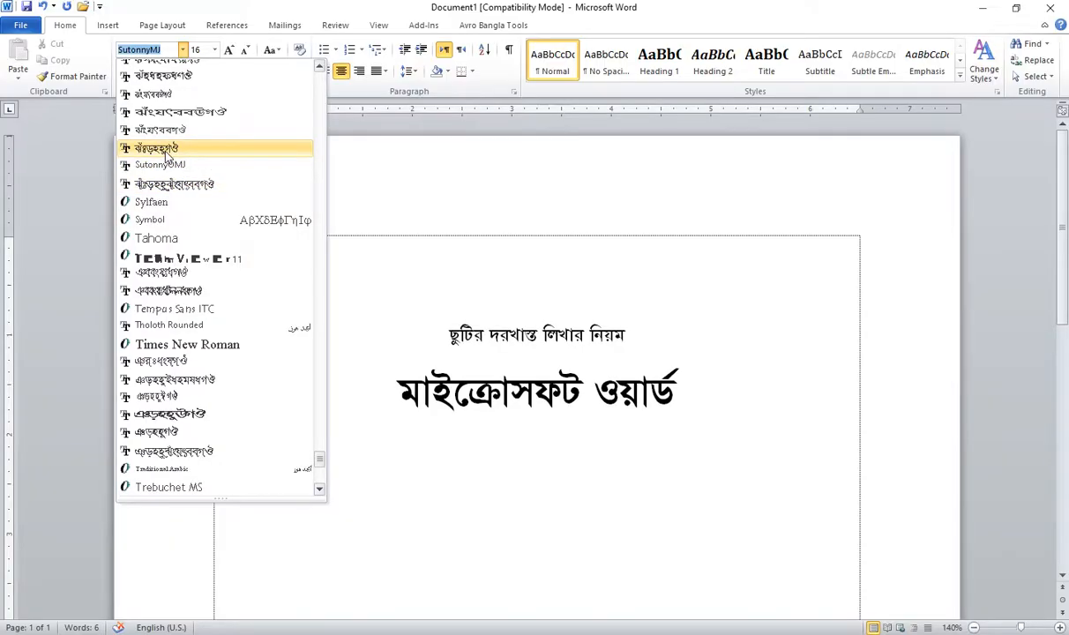
{"action": "left_click", "coordinate": [163, 51]}
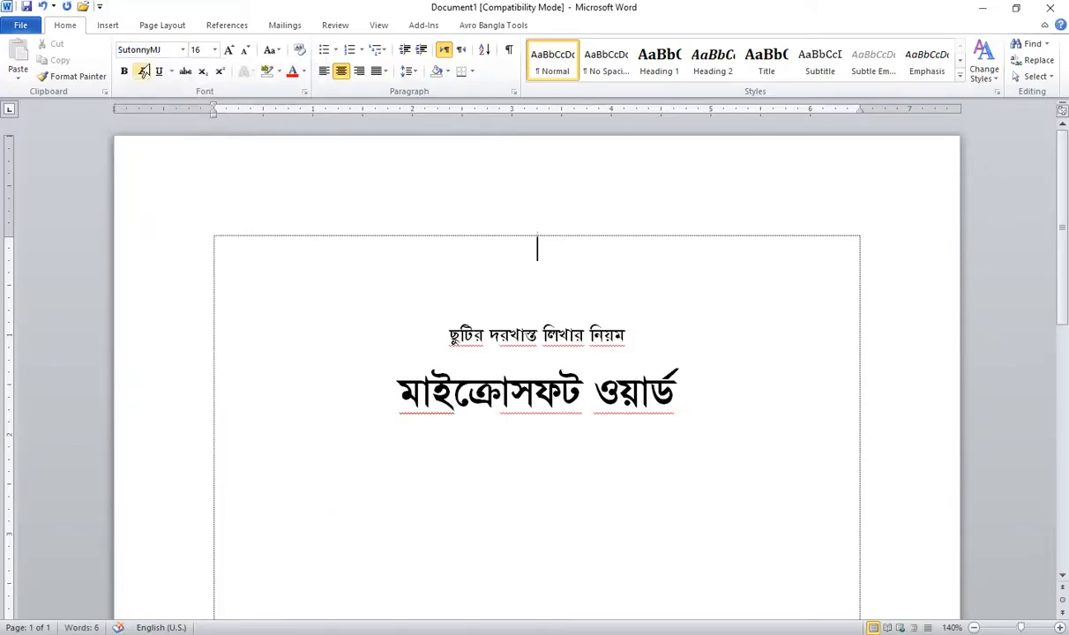
Format the empty first line with font size 15, left alignment and the Automatic font color
{"action": "left_click", "coordinate": [198, 51]}
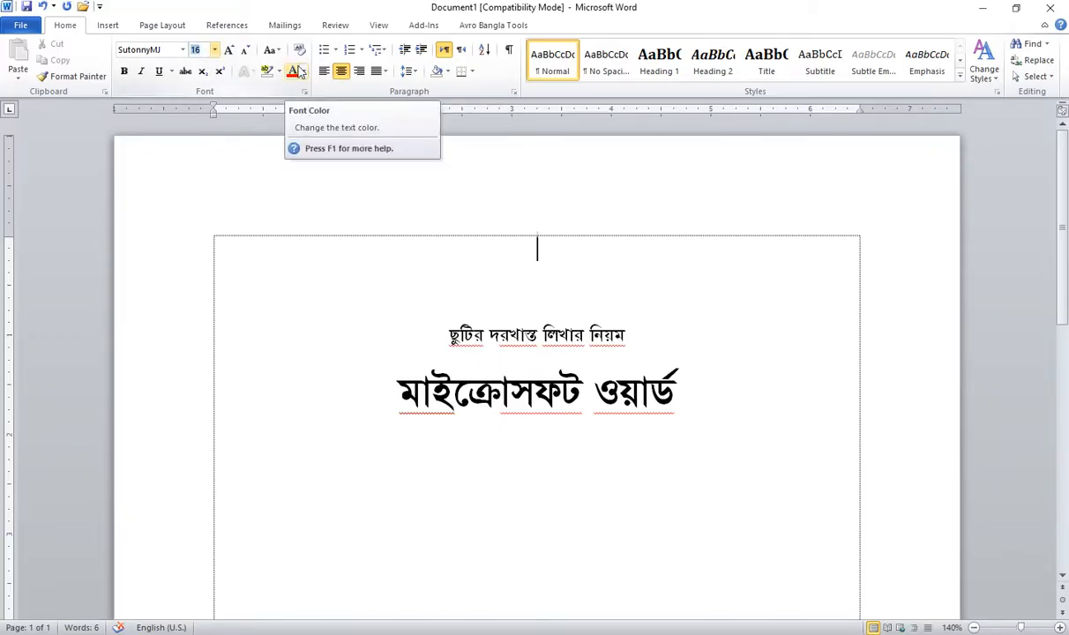
{"action": "type", "text": "15"}
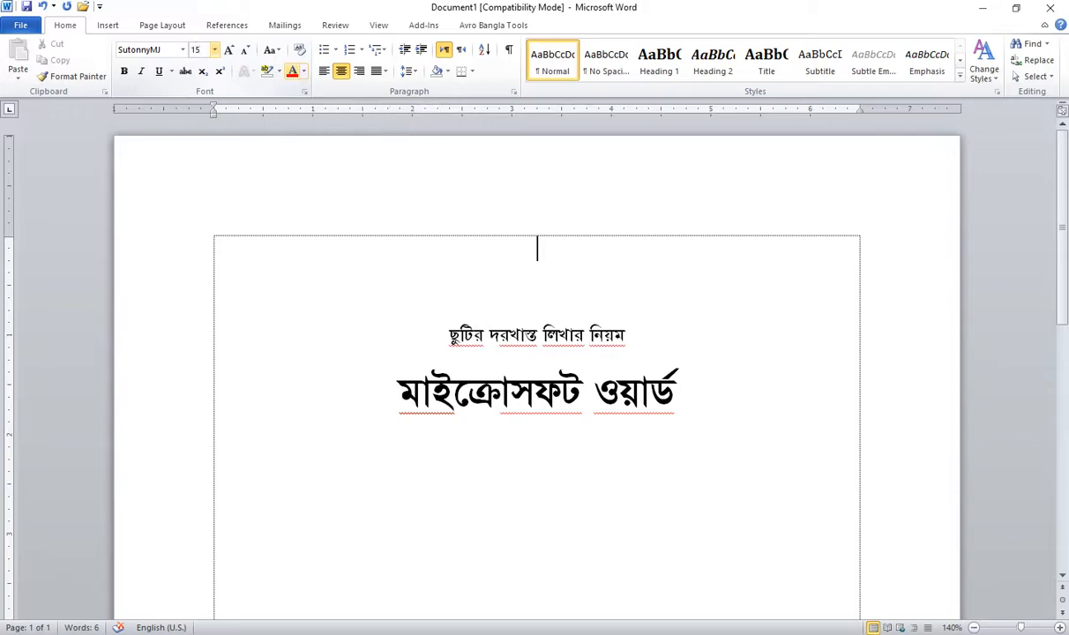
{"action": "left_click", "coordinate": [325, 72]}
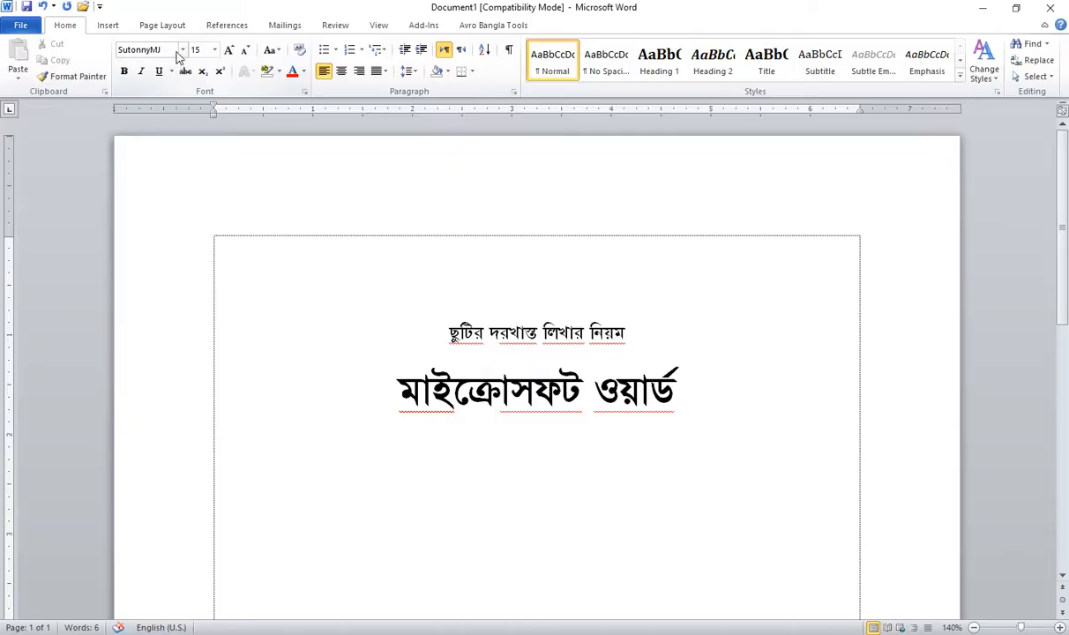
{"action": "left_click", "coordinate": [303, 71]}
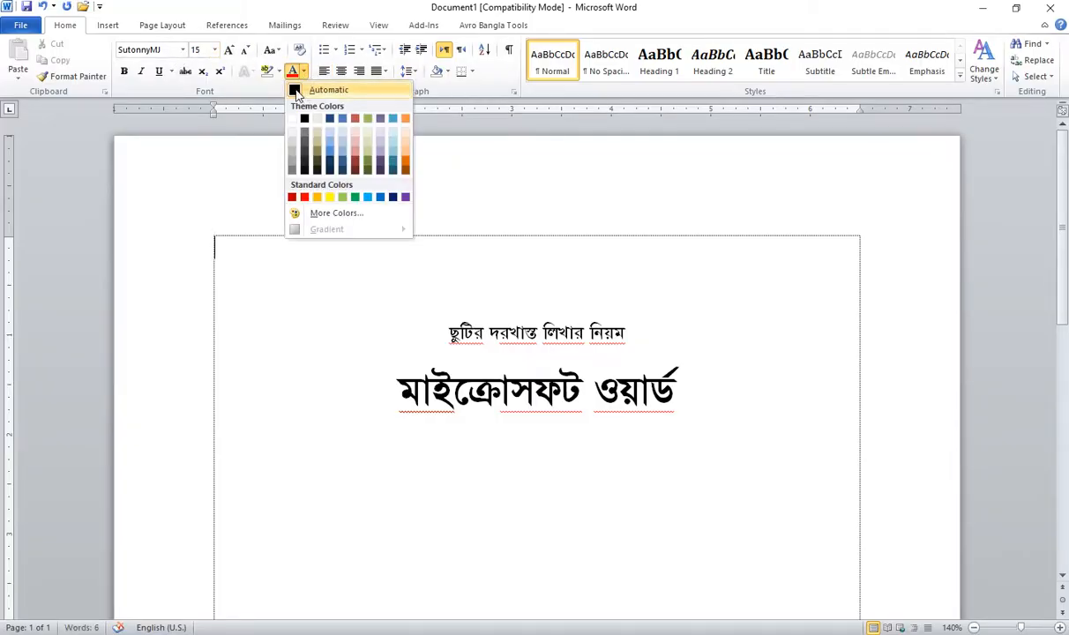
{"action": "left_click", "coordinate": [296, 92]}
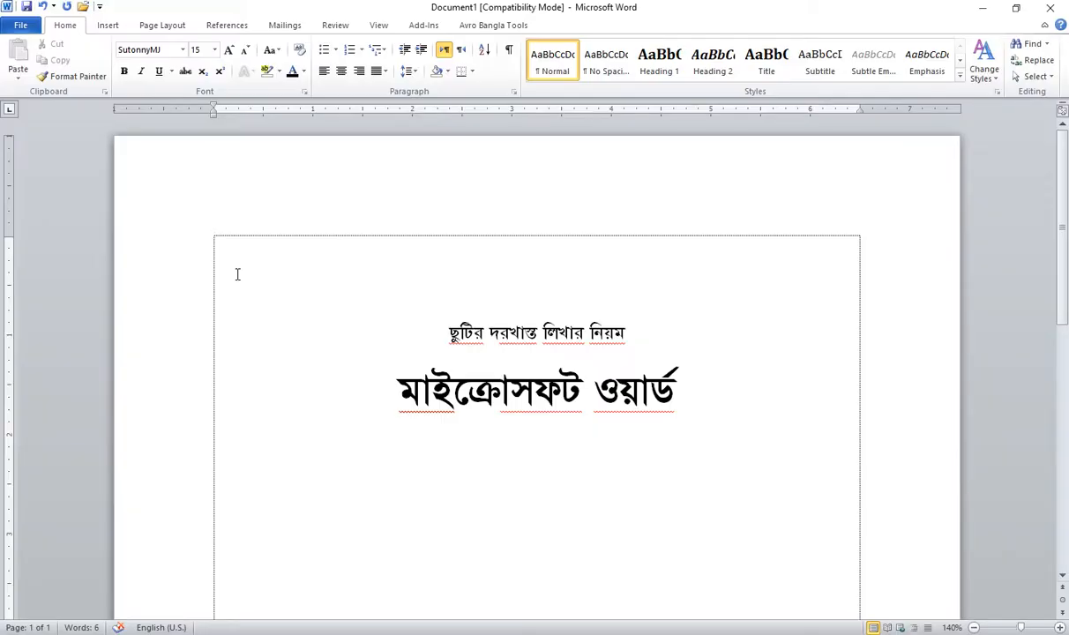
Write the opening "বরাবর," and, on an indented line below it, the recipient "প্রধান শিক্ষক"
{"action": "type", "text": "বরাবর,"}
{"action": "key", "text": "Return"}
{"action": "key", "text": "Tab"}
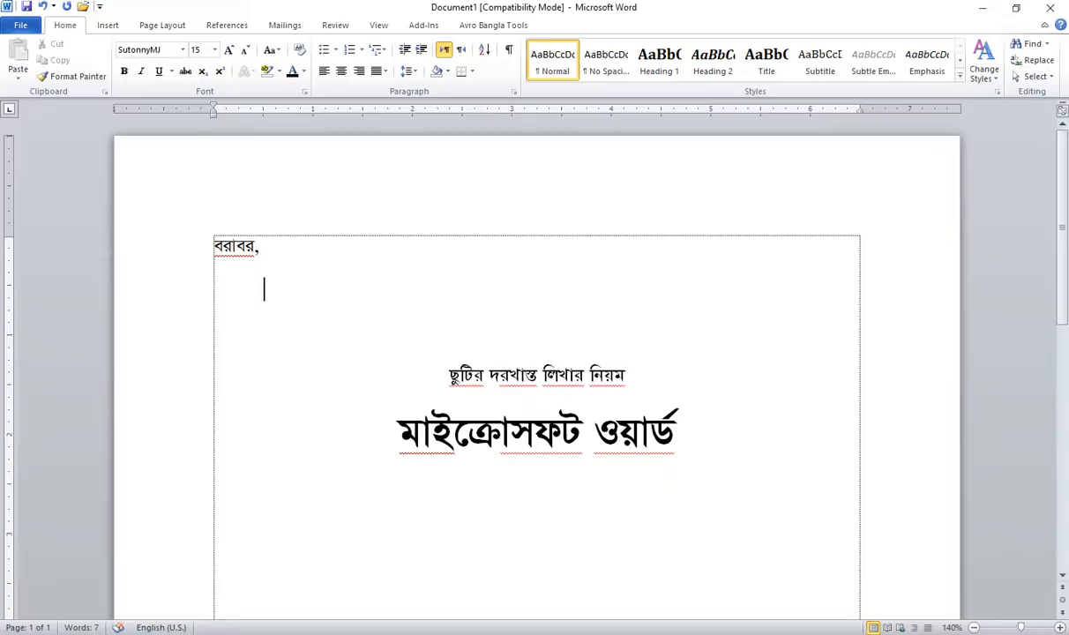
{"action": "key", "text": "BackSpace"}
{"action": "key", "text": "BackSpace"}
{"action": "key", "text": "Return"}
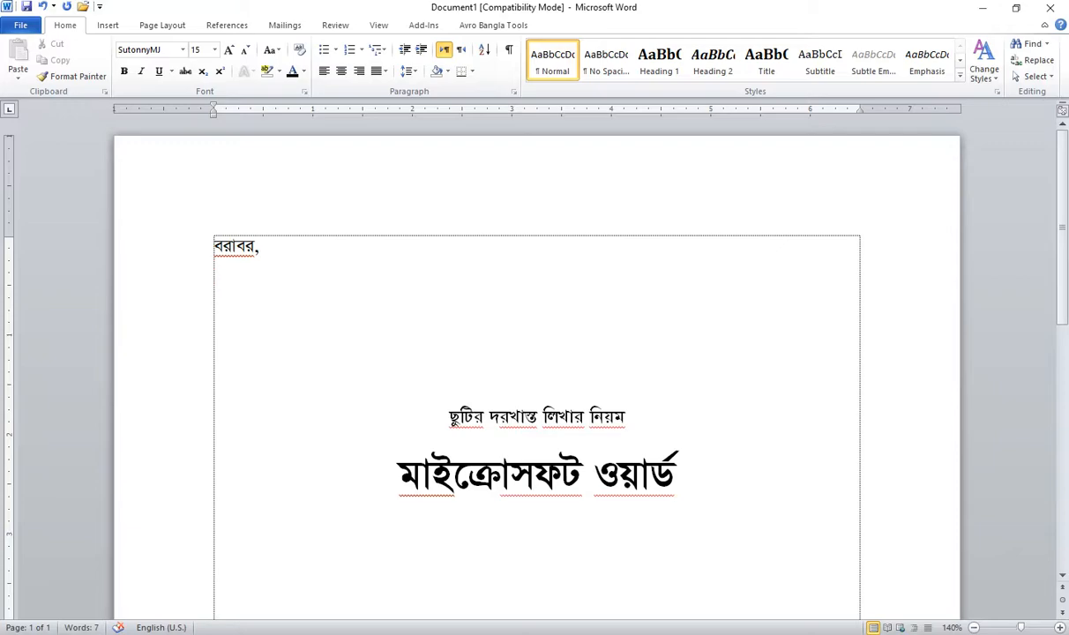
{"action": "key", "text": "Tab"}
{"action": "type", "text": "প্রধান শিক্"}
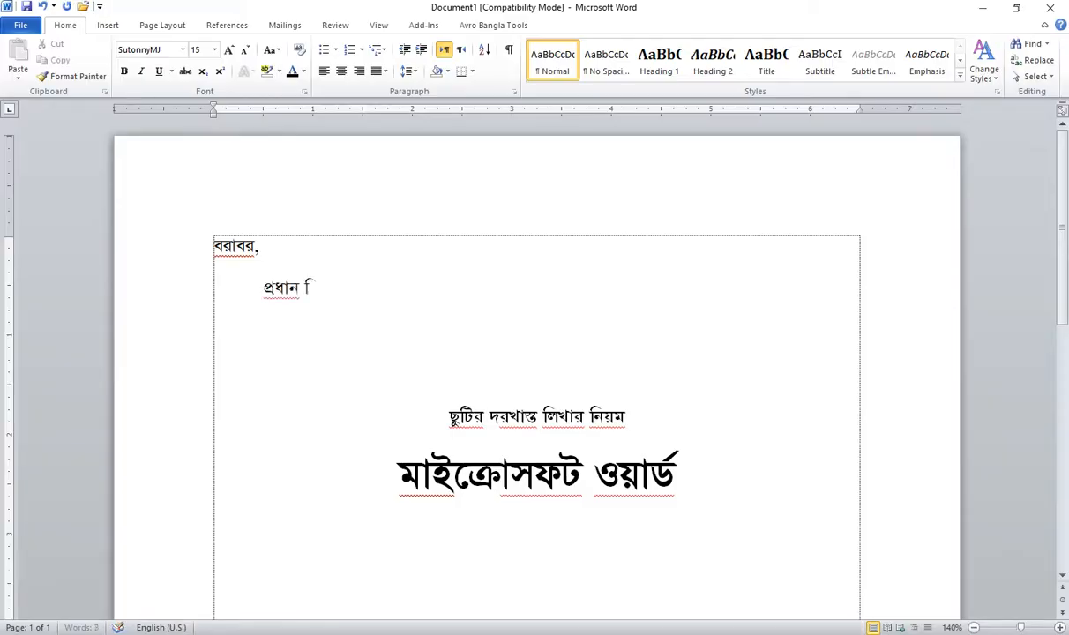
{"action": "type", "text": "ষক"}
{"action": "key", "text": "Return"}
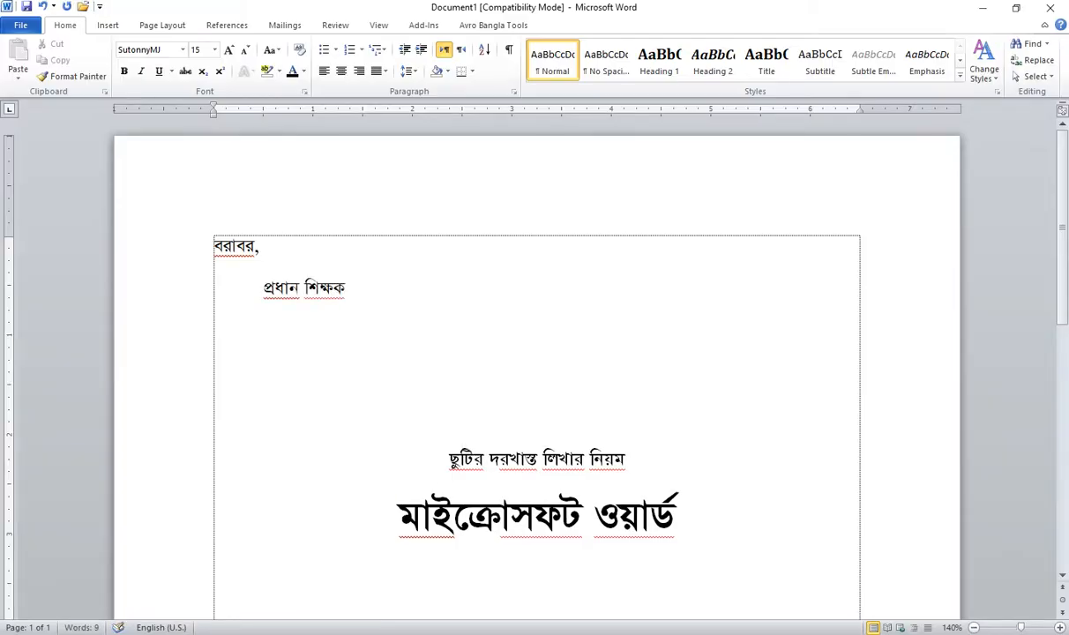
Add two indented recipient lines reading "নূরানী কিন্ডারগার্টেন" and "গোদাগাড়ী, রাজশাহী।"
{"action": "key", "text": "Tab"}
{"action": "type", "text": "নূরানী কিন্ড"}
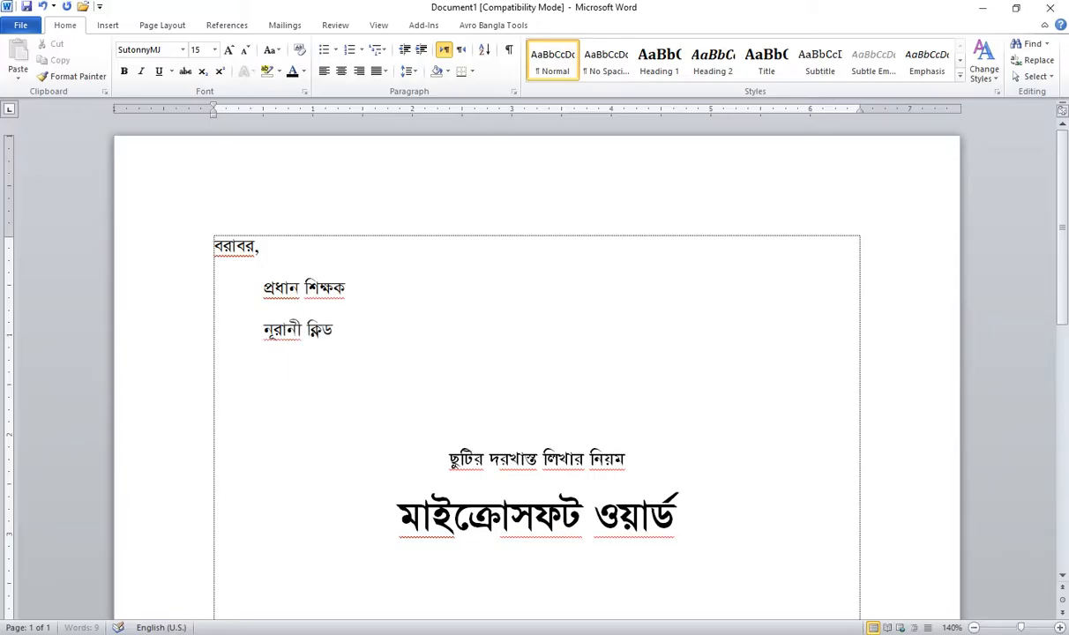
{"action": "type", "text": "ারগা"}
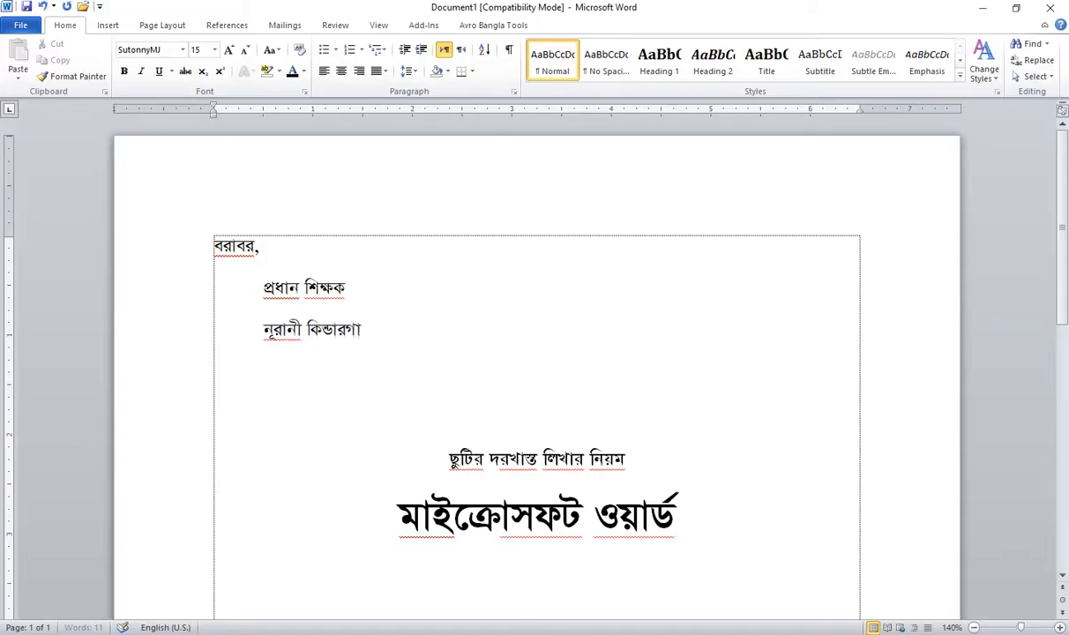
{"action": "type", "text": "র্টেন"}
{"action": "key", "text": "Return"}
{"action": "key", "text": "Tab"}
{"action": "type", "text": "গোদা"}
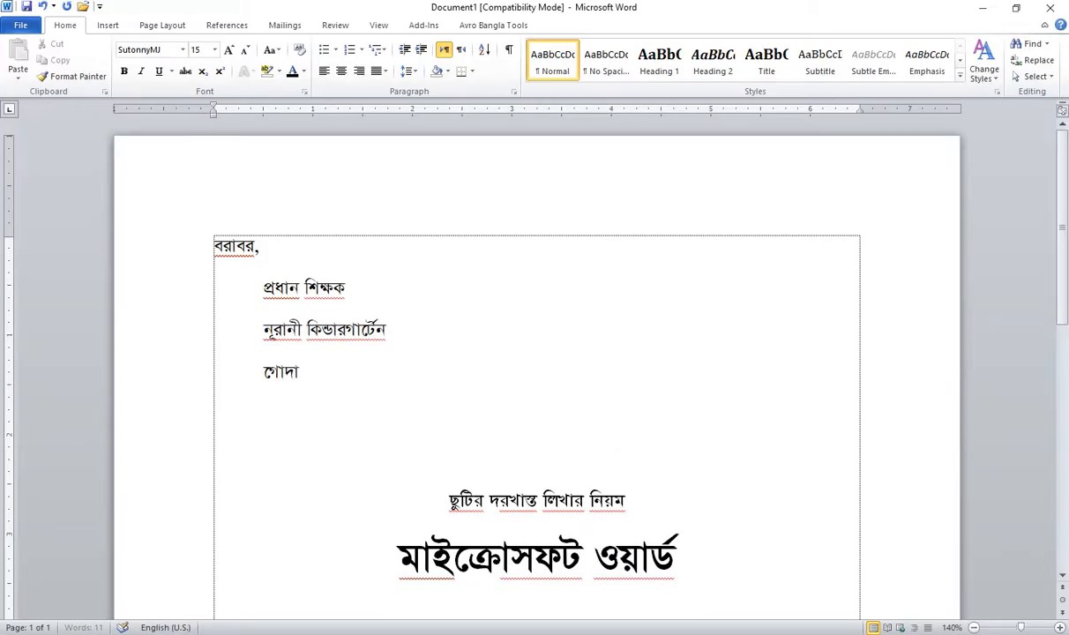
{"action": "type", "text": "গাড়ী, রাজশাহী"}
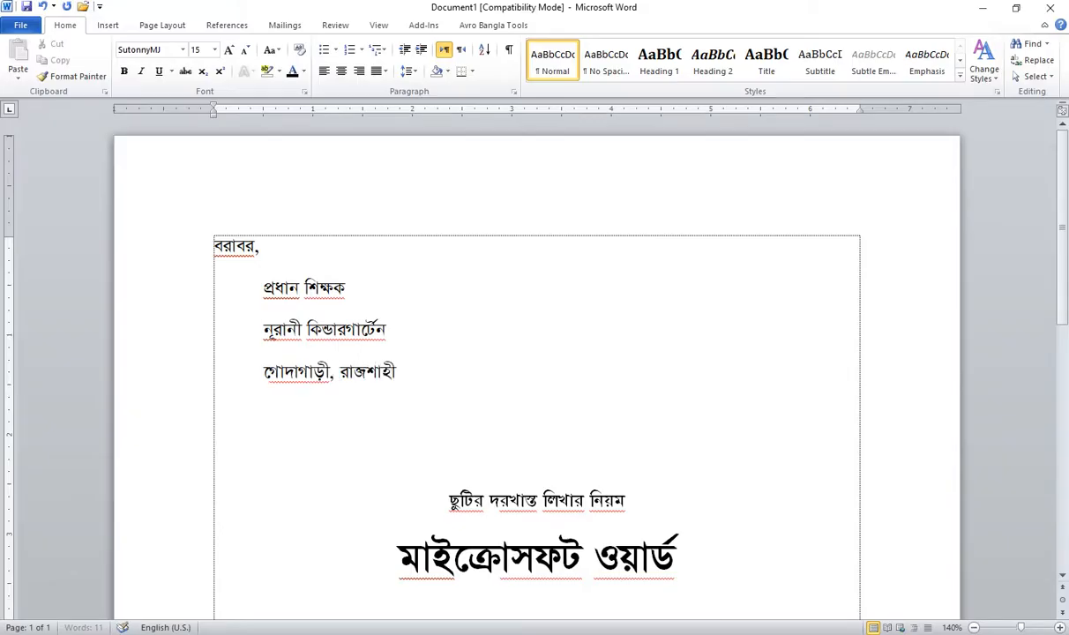
{"action": "type", "text": "।"}
Leave a blank line and write the unindented subject line "বিষয়ঃ ছুটির জন্য আবেদন প্রসঙ্গে।"
{"action": "key", "text": "Return"}
{"action": "key", "text": "Return"}
{"action": "type", "text": "বিষ"}
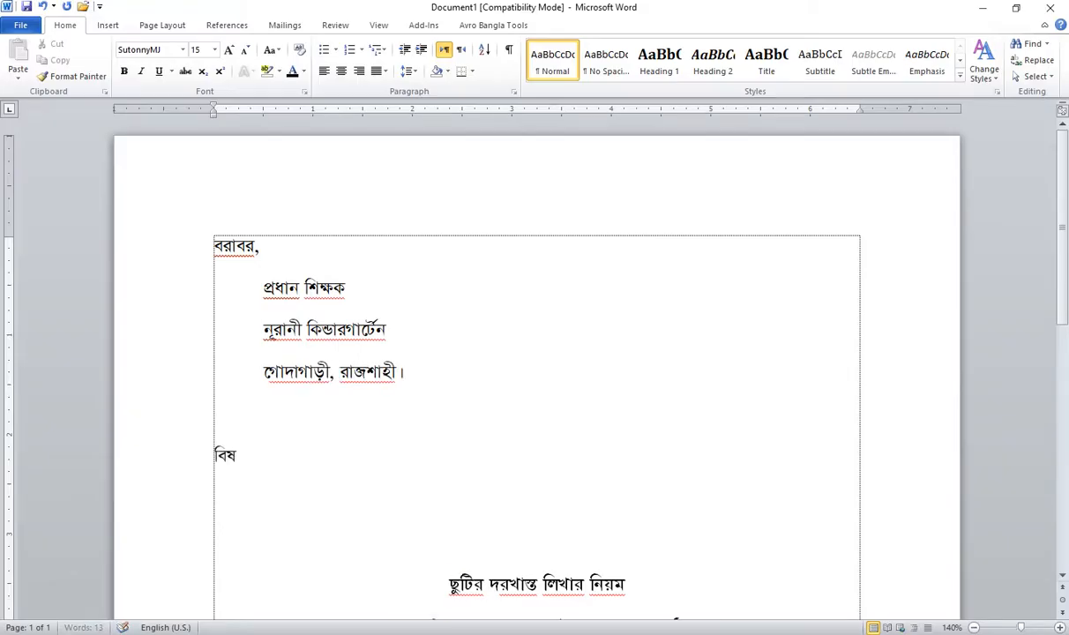
{"action": "type", "text": "য়ঃ ছুটির জন"}
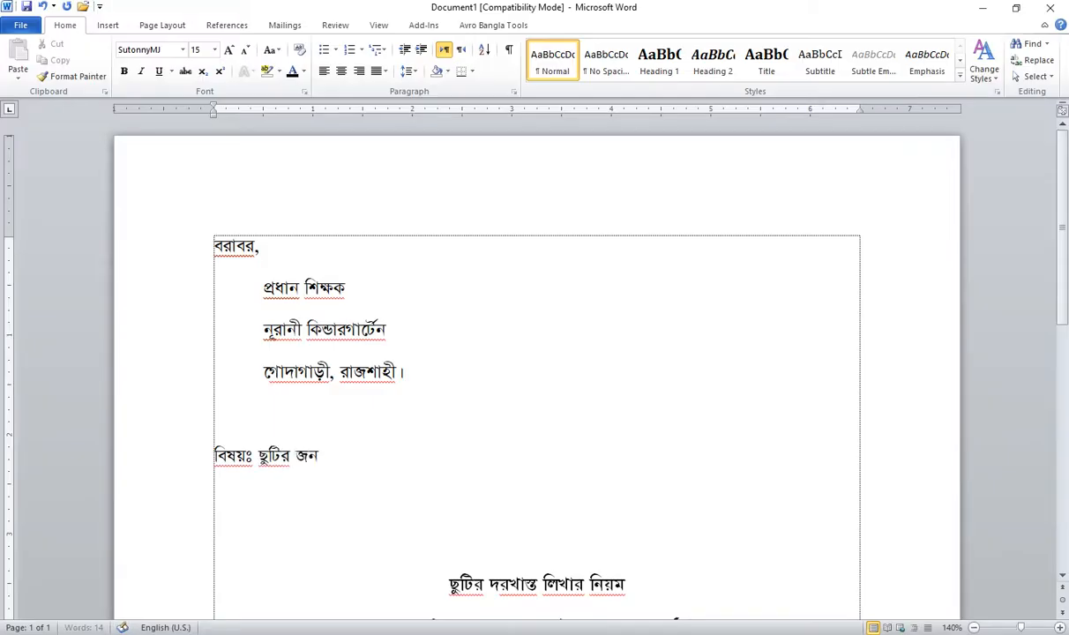
{"action": "type", "text": "্য অ"}
{"action": "type", "text": "আবেদন প্রসঙ্গে"}
{"action": "type", "text": "।"}
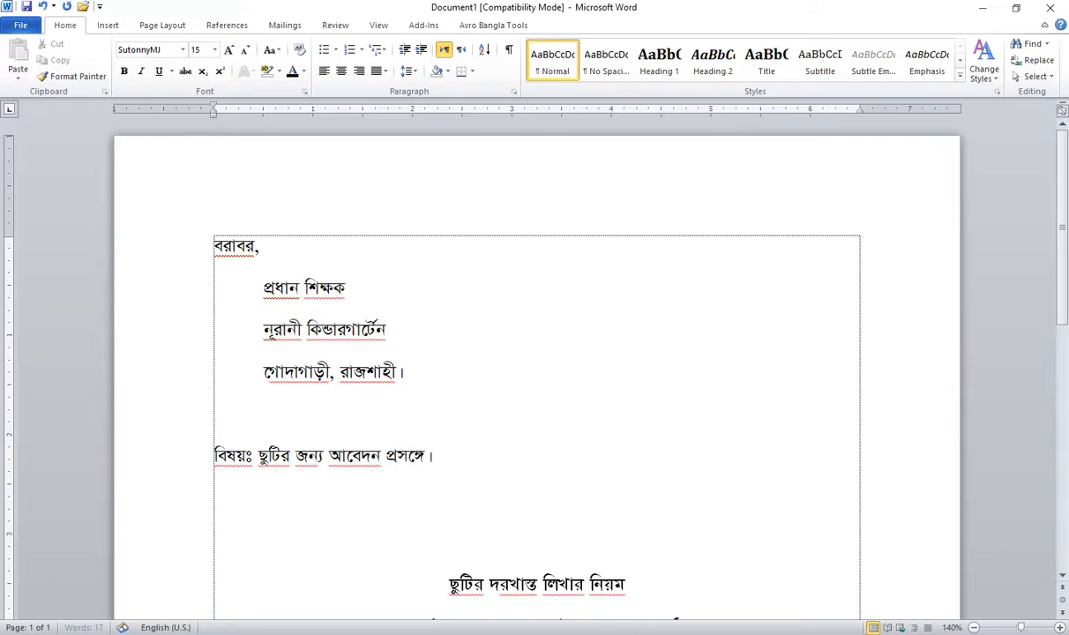
Write the salutation "জনাব," on the line directly below the subject line
{"action": "key", "text": "Return"}
{"action": "key", "text": "Return"}
{"action": "type", "text": "জ"}
{"action": "key", "text": "BackSpace"}
{"action": "key", "text": "BackSpace"}
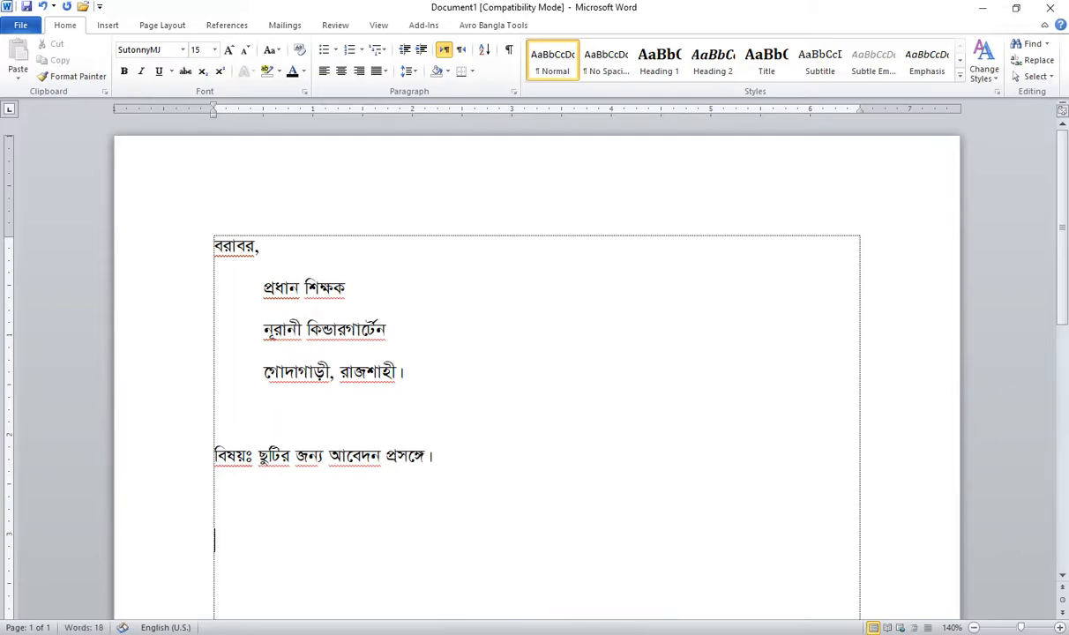
{"action": "type", "text": "জনাব"}
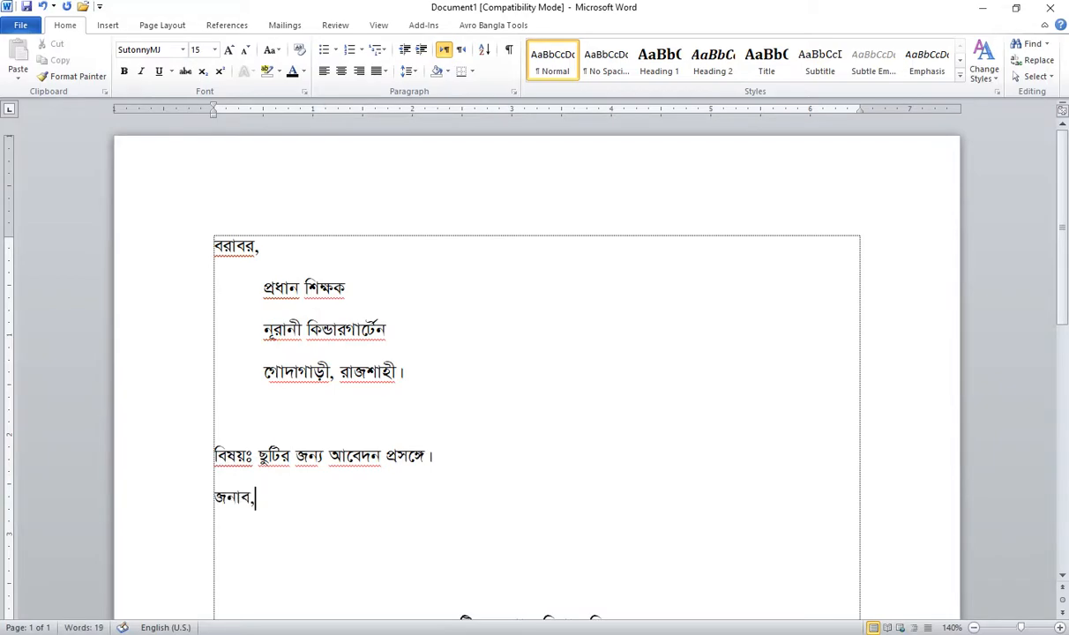
{"action": "type", "text": ","}
Begin the letter body on an indented new line with "সবিনয় বিনীত আরজ এই যে, আপ"
{"action": "key", "text": "Return"}
{"action": "key", "text": "Tab"}
{"action": "type", "text": "সবিনয়"}
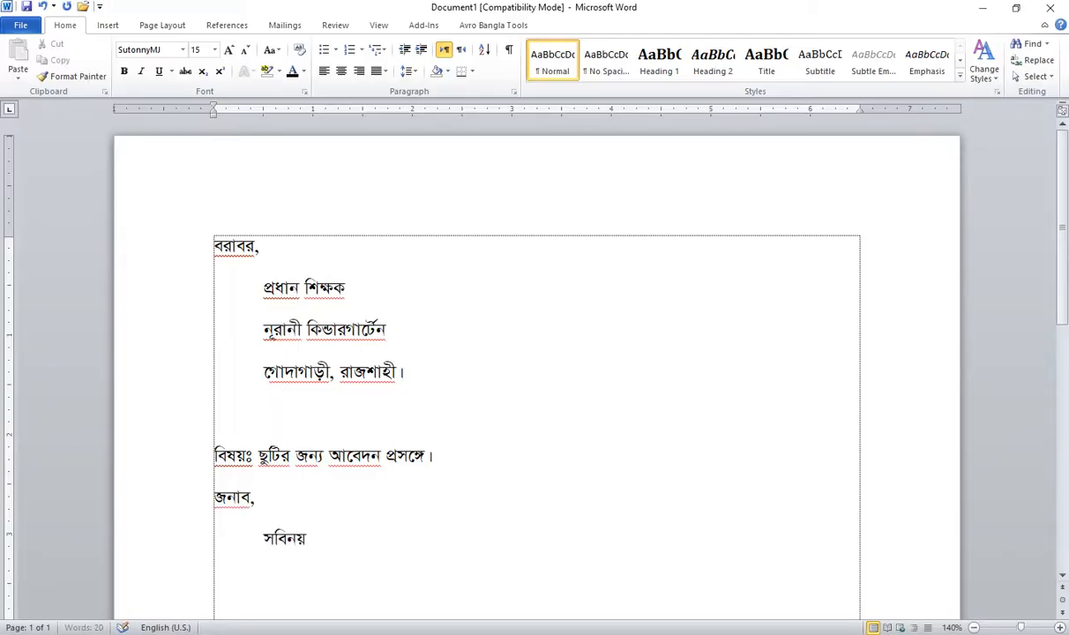
{"action": "type", "text": " বিনীত আরজ"}
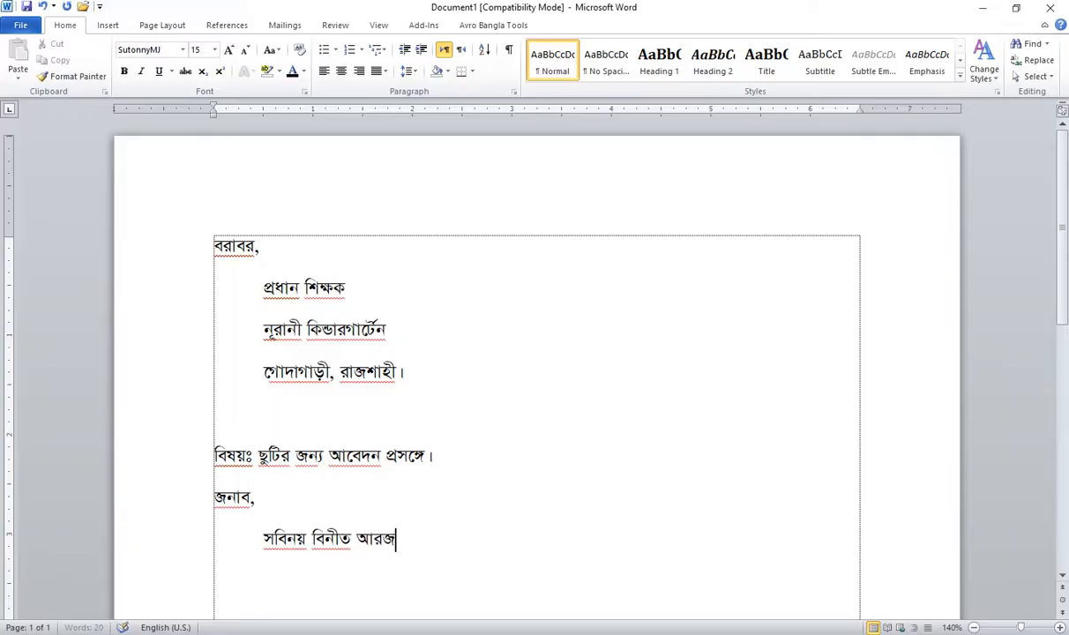
{"action": "type", "text": " এই যে, আপ"}
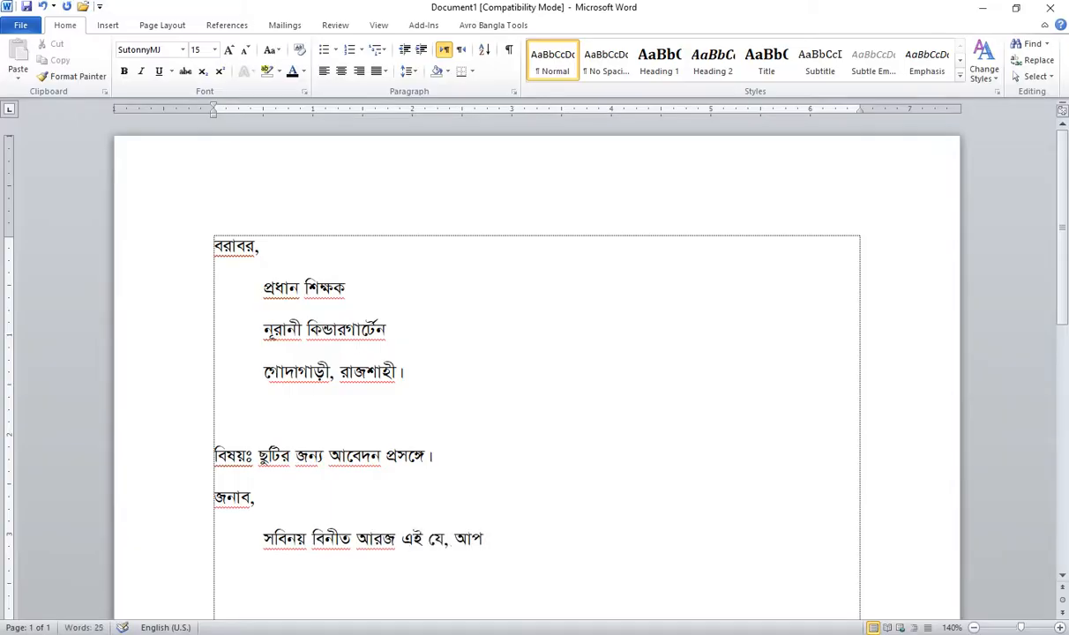
Set the whole letter text to 0 spacing after paragraphs and single line spacing, and insert a blank line below the subject line
{"action": "scroll", "coordinate": [355, 327], "scroll_direction": "down", "scroll_amount": 2}
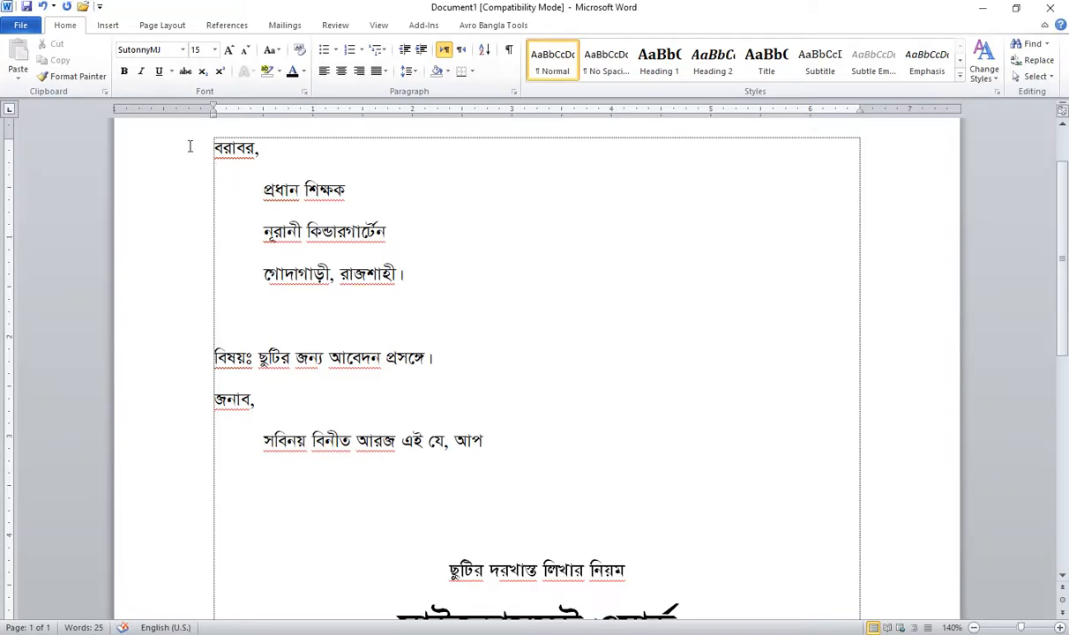
{"action": "left_click_drag", "start_coordinate": [188, 145], "coordinate": [227, 449]}
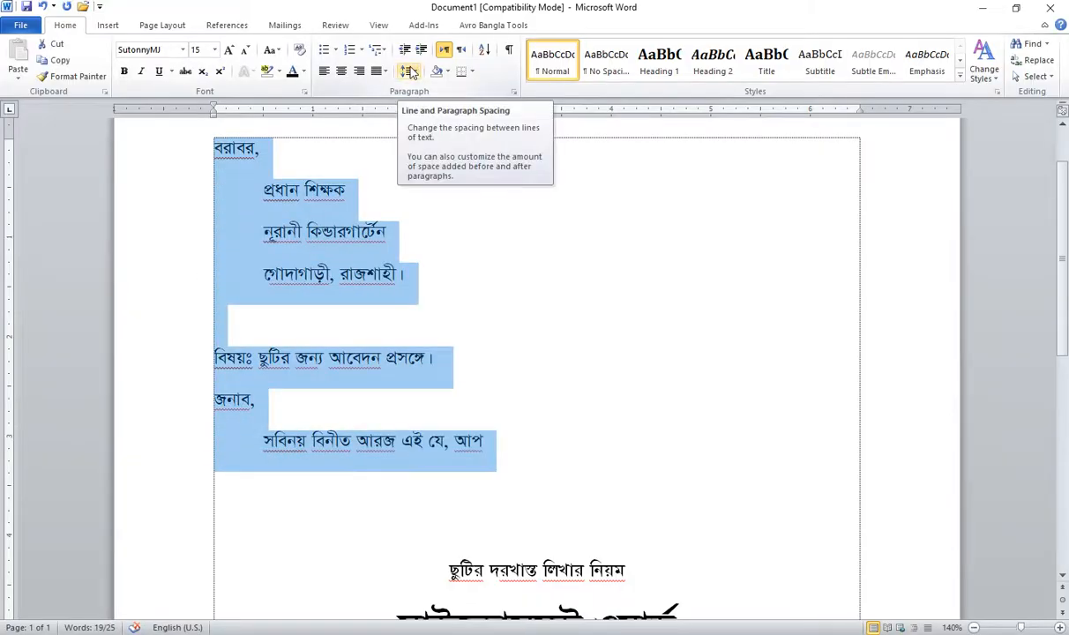
{"action": "left_click", "coordinate": [411, 73]}
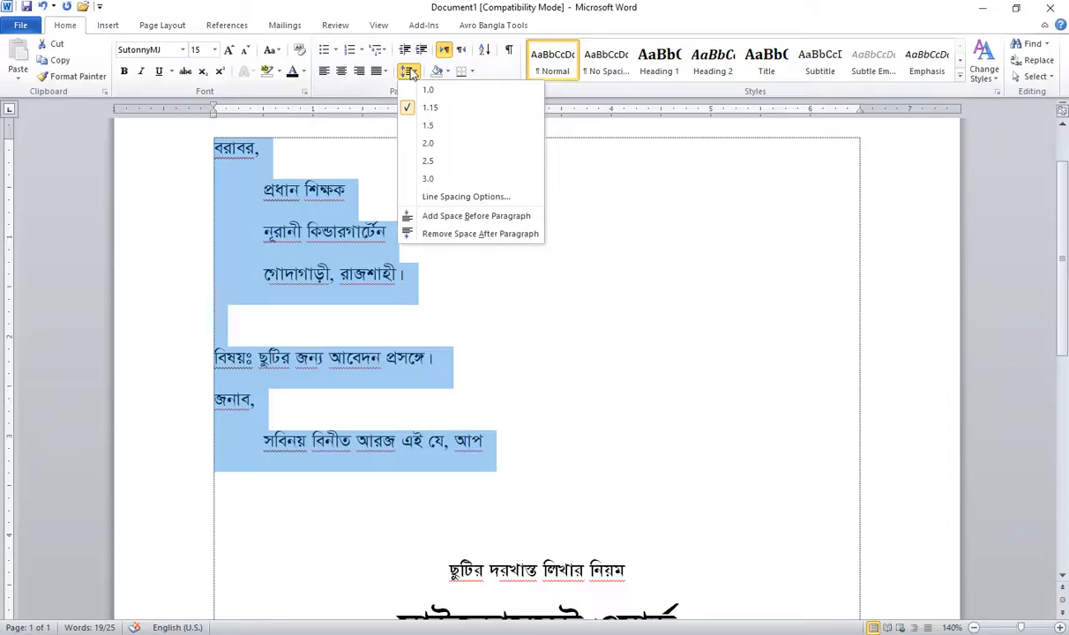
{"action": "left_click", "coordinate": [467, 197]}
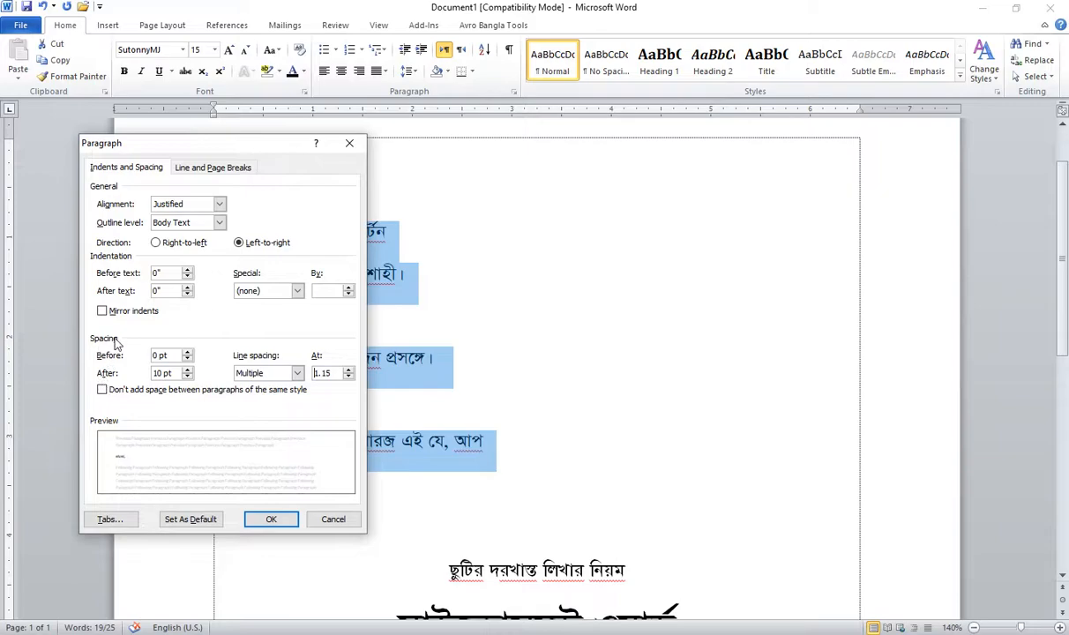
{"action": "left_click_drag", "start_coordinate": [174, 373], "coordinate": [89, 367]}
{"action": "type", "text": "0"}
{"action": "left_click", "coordinate": [287, 375]}
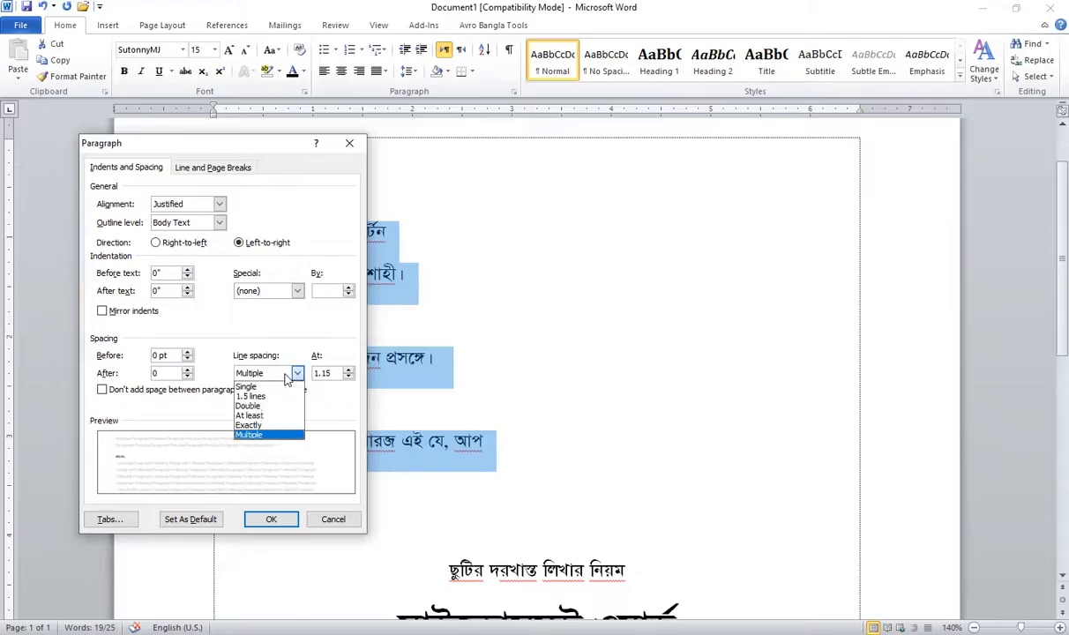
{"action": "left_click", "coordinate": [246, 386]}
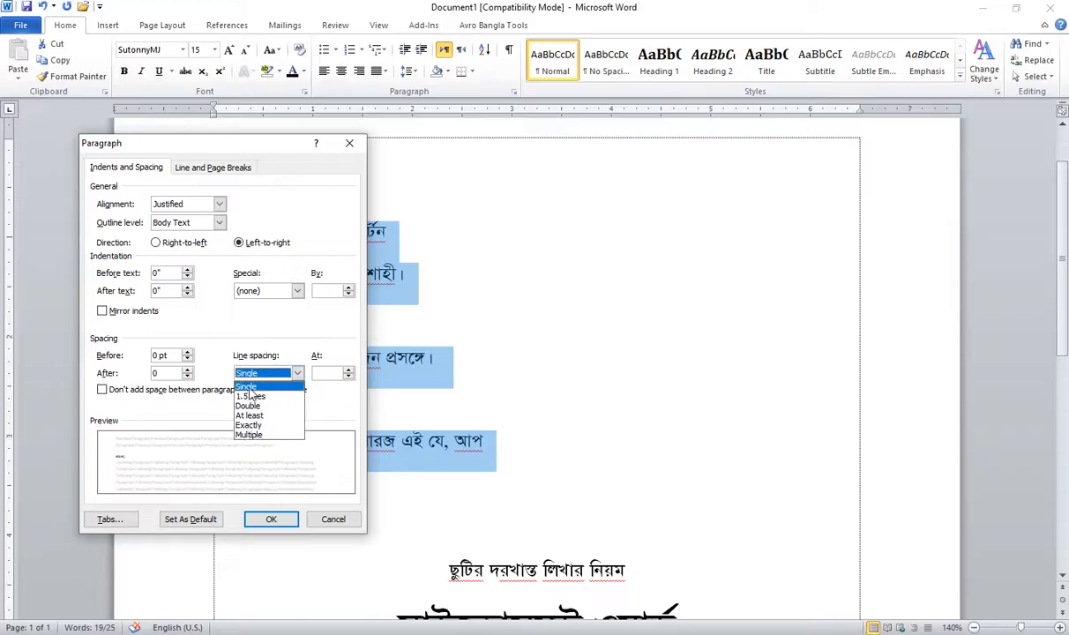
{"action": "left_click", "coordinate": [273, 519]}
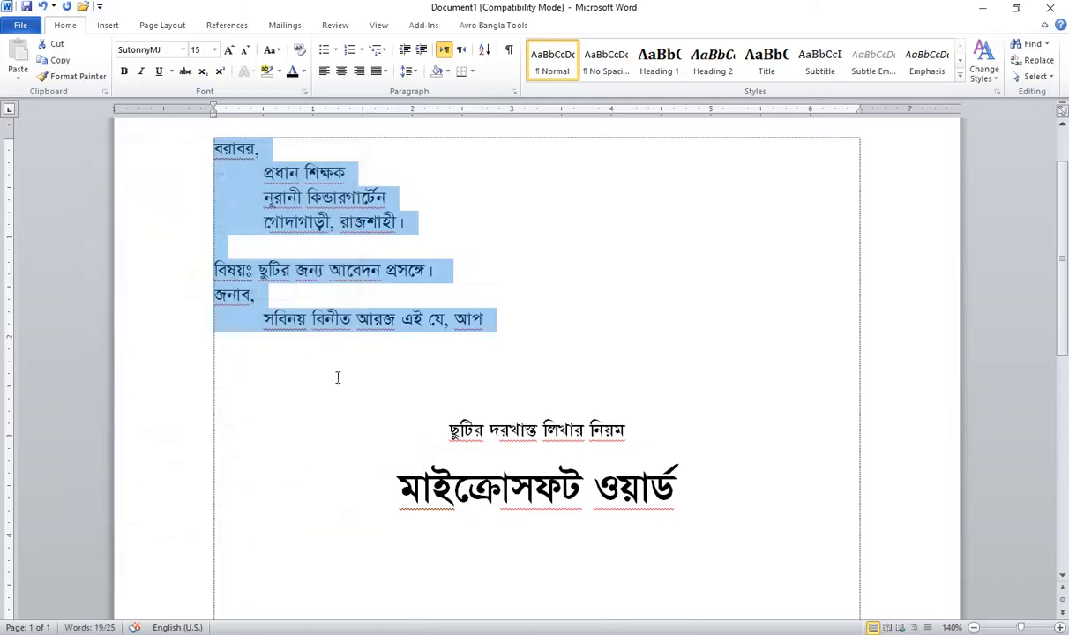
{"action": "left_click", "coordinate": [442, 271]}
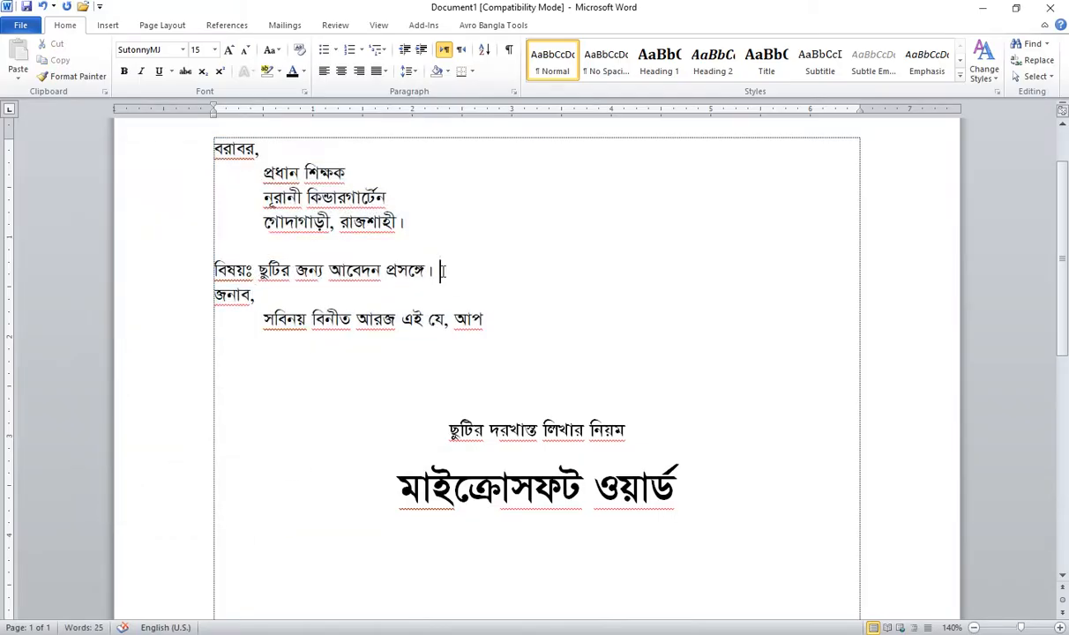
{"action": "key", "text": "Return"}
Replace the unfinished "আপ" ending the body line so it continues with "আমি আপনার প্রতিষ্ঠানের"
{"action": "left_click", "coordinate": [517, 339]}
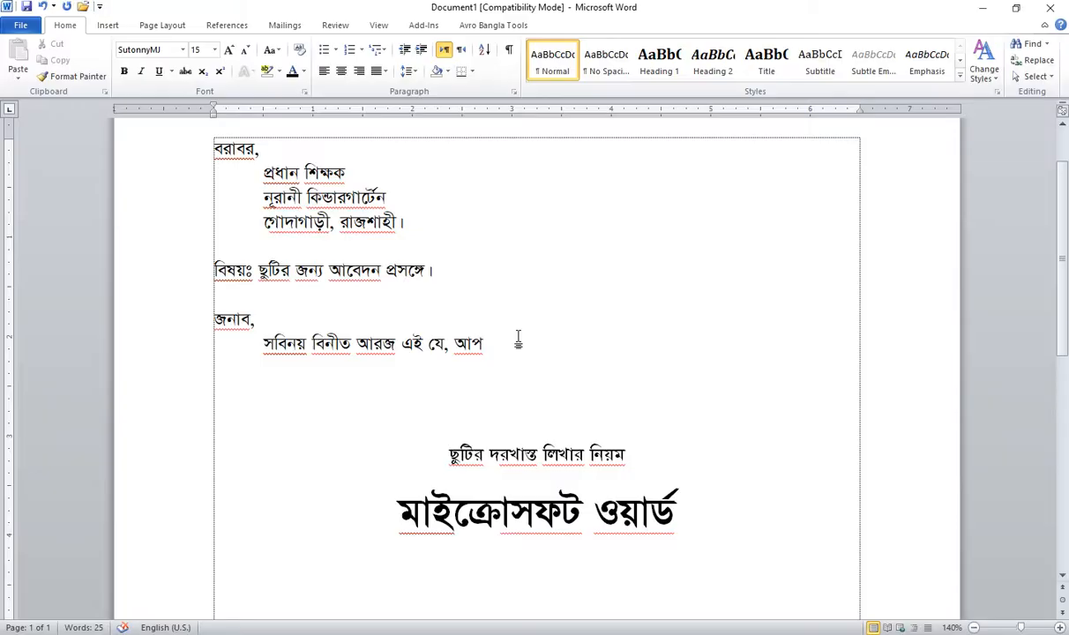
{"action": "type", "text": "ap"}
{"action": "key", "text": "BackSpace"}
{"action": "type", "text": "mi apnar protiSh"}
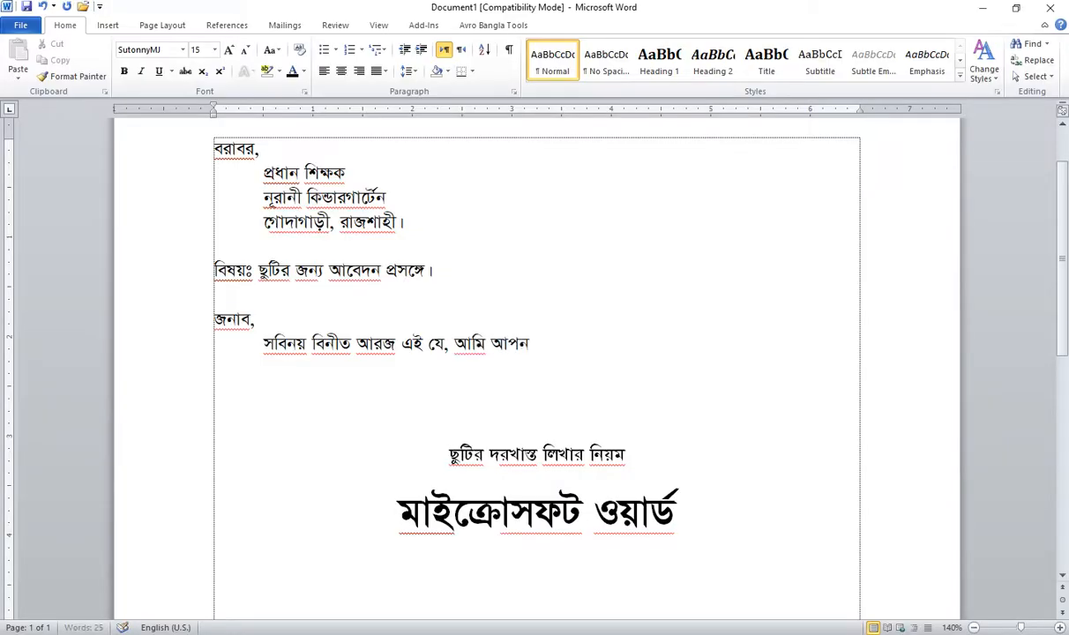
{"action": "type", "text": "Thane"}
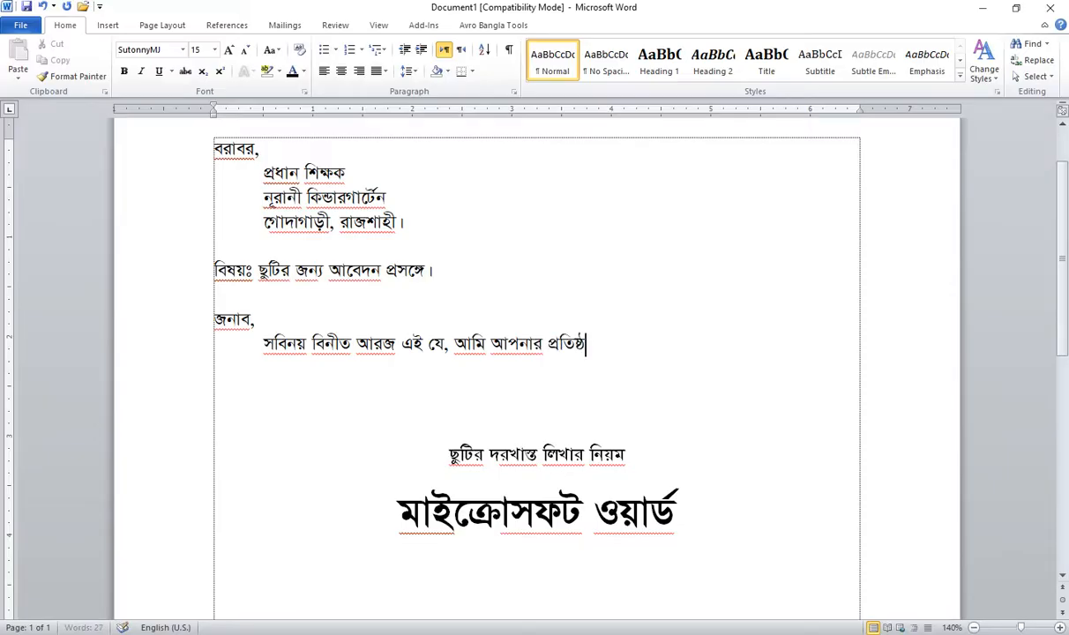
{"action": "type", "text": "r ekjon"}
{"action": "key", "text": "BackSpace"}
{"action": "key", "text": "BackSpace"}
{"action": "key", "text": "BackSpace"}
{"action": "key", "text": "BackSpace"}
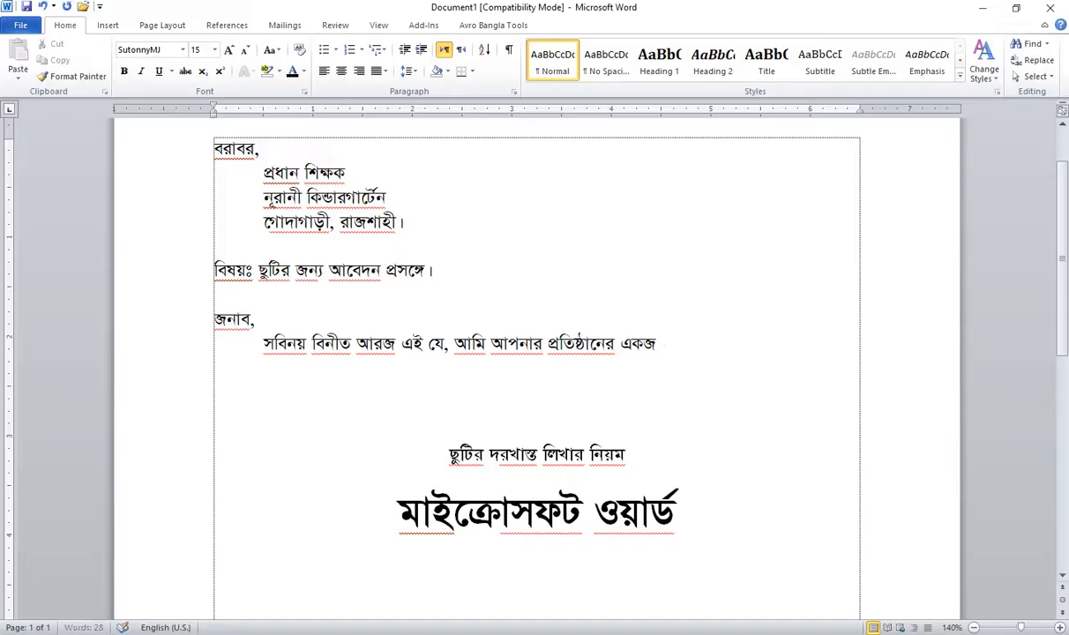
Complete the opening sentence with "৫ম শ্রেণির একজন নিয়মিত ছাত্র।" and add "আমার রোল নং" followed by the student's roll number
{"action": "type", "text": "5m shreNir e"}
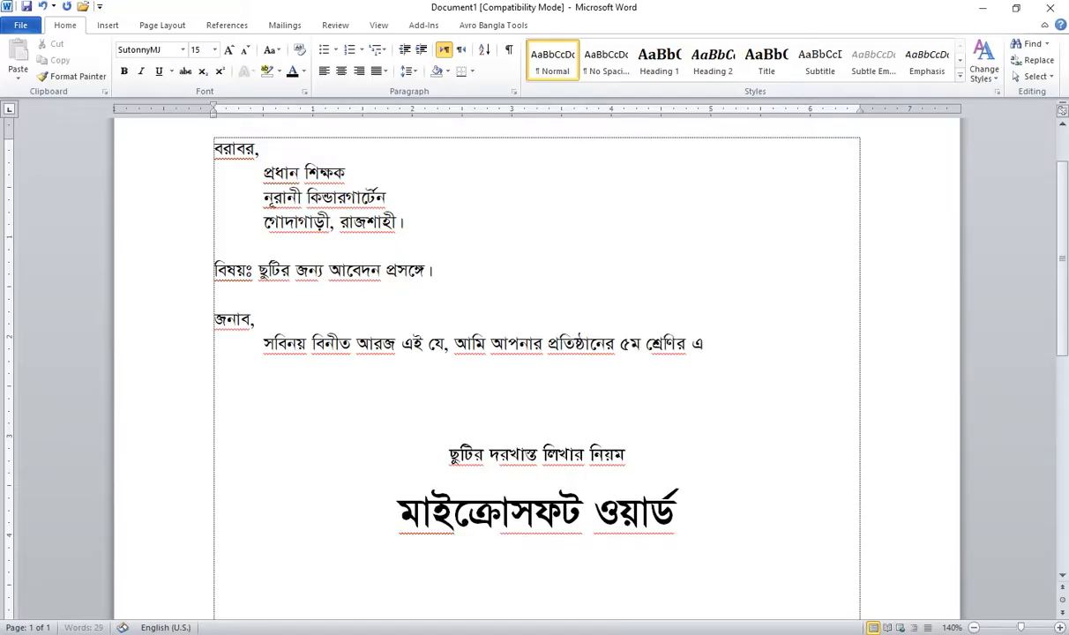
{"action": "type", "text": "kjon niy"}
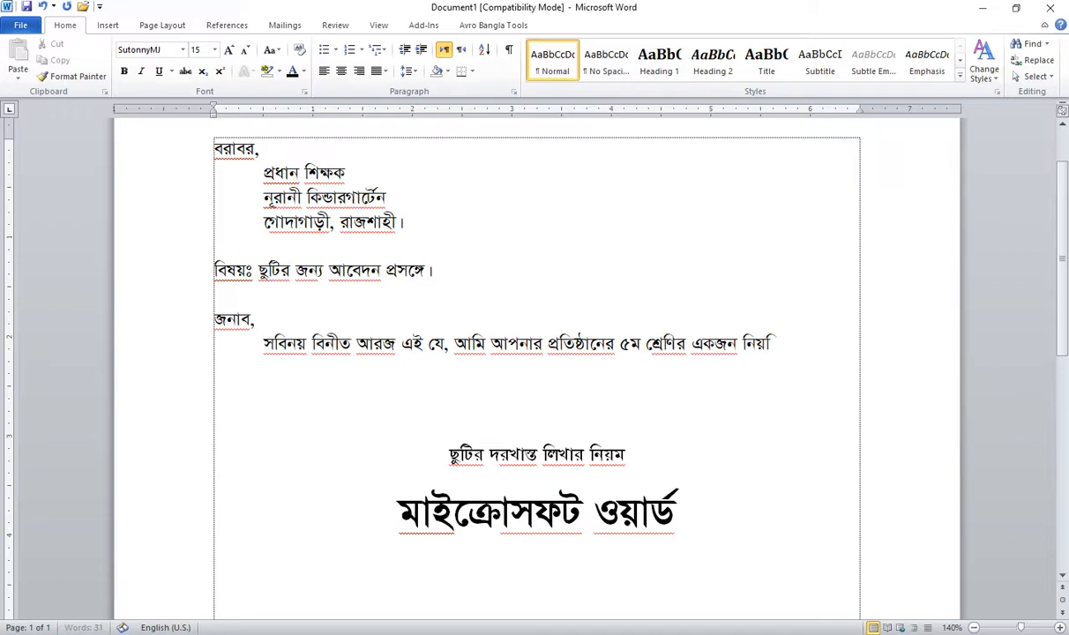
{"action": "type", "text": "omito chatro. am"}
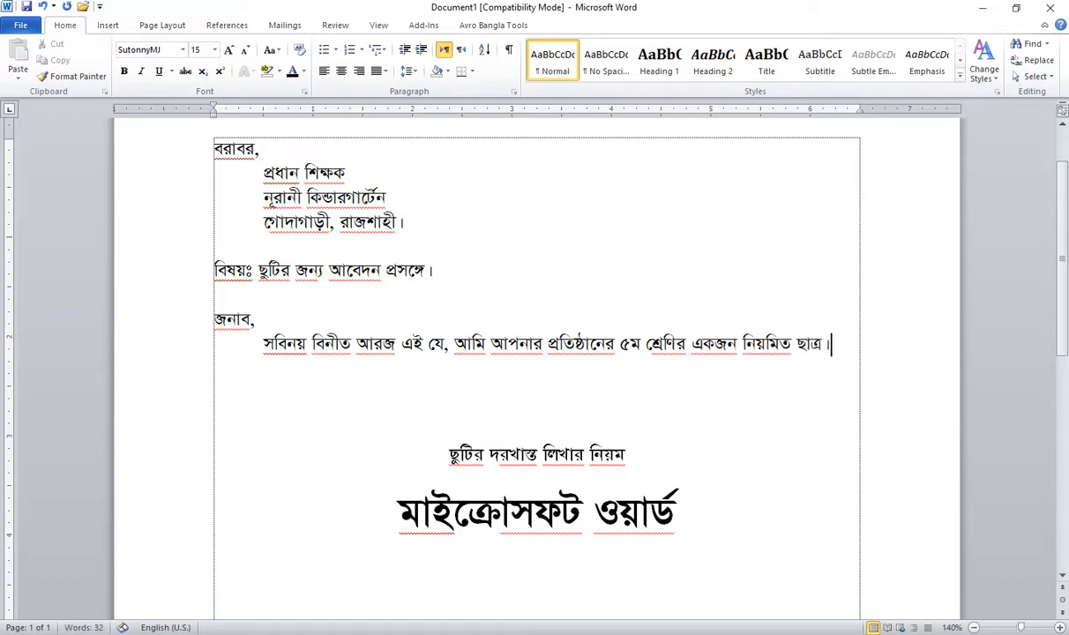
{"action": "type", "text": "ar rol n"}
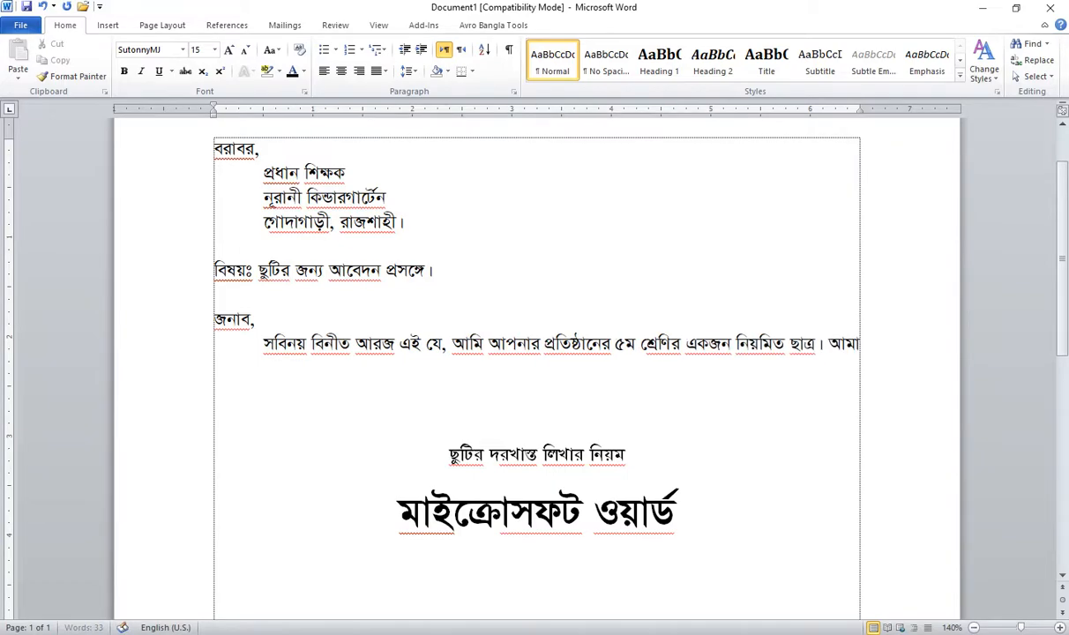
{"action": "type", "text": "g 1."}
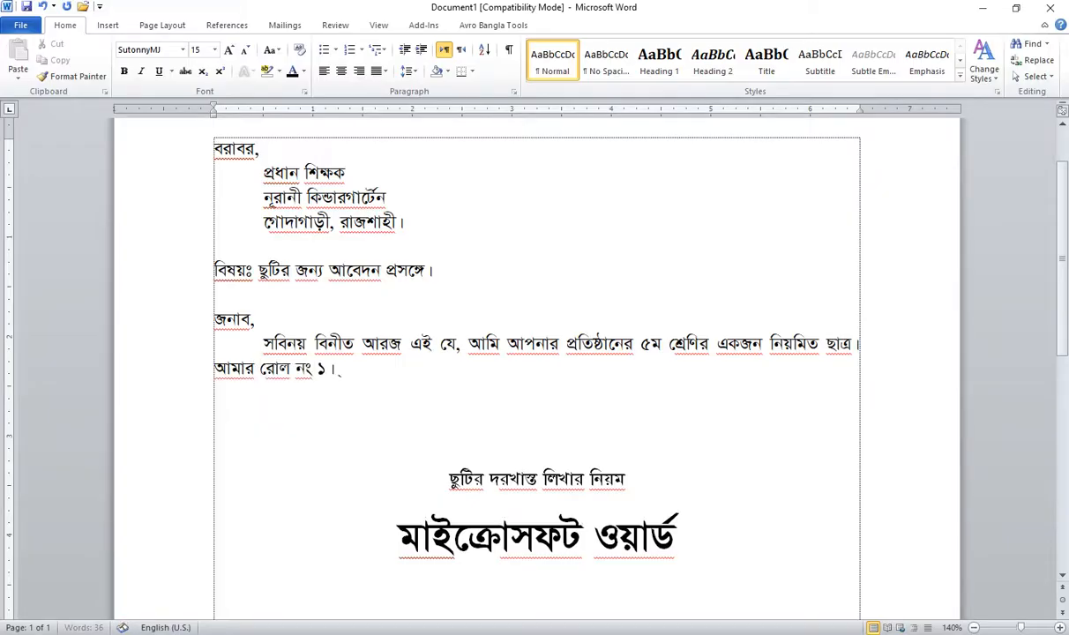
Continue the paragraph with the reason for leave, "আমার বড় বোনের বিবাহ আগামী ১৫ জানুয়ারি ২০২৩খ্রি."
{"action": "type", "text": " amar choto"}
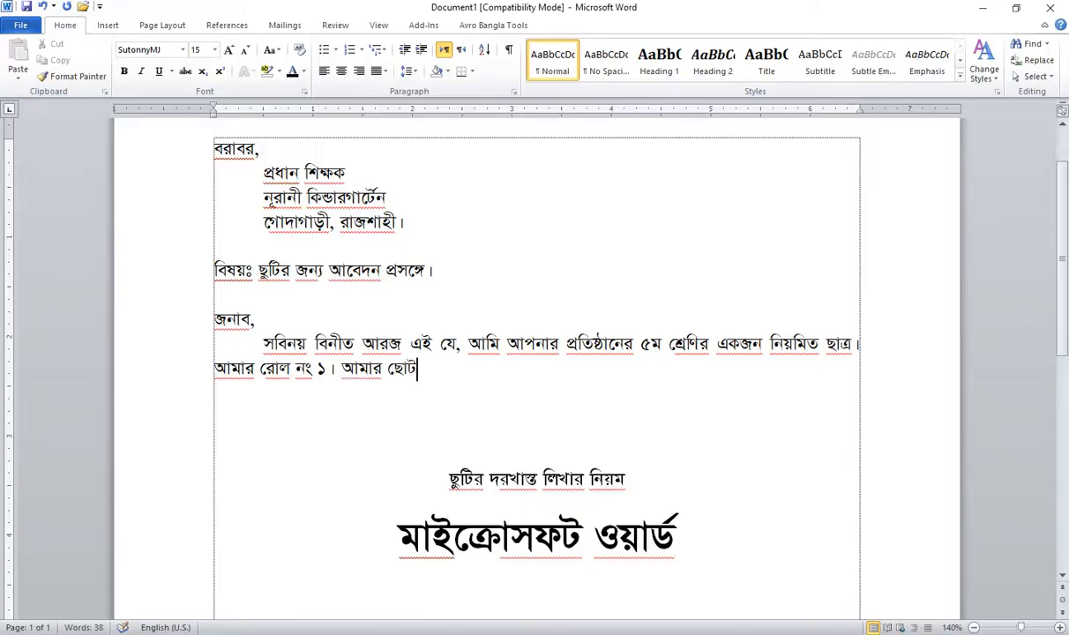
{"action": "type", "text": " boner biye"}
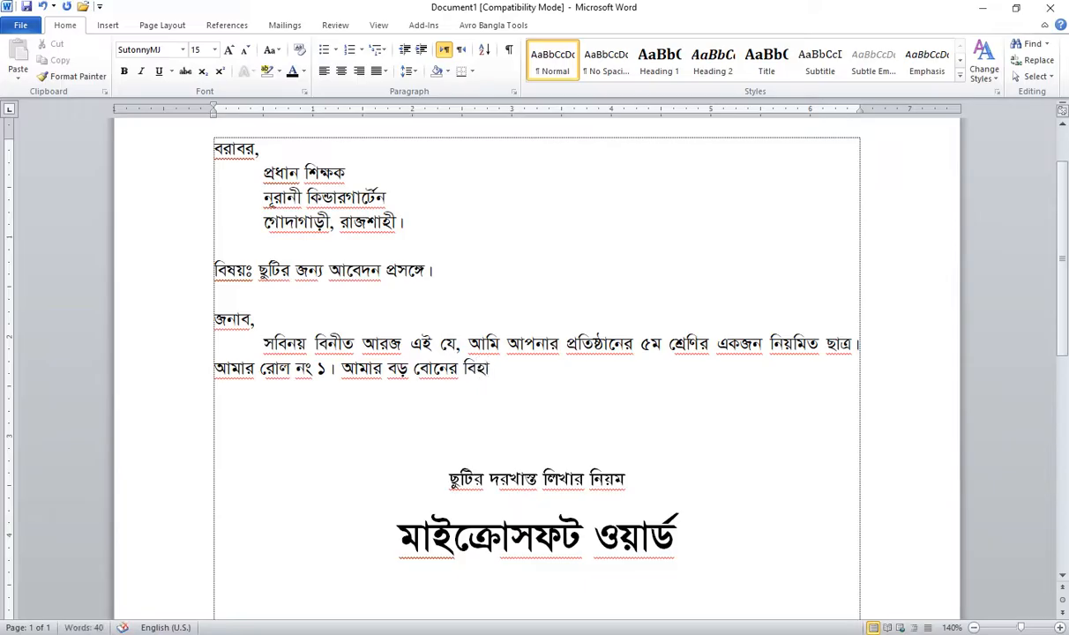
{"action": "key", "text": "BackSpace"}
{"action": "key", "text": "BackSpace"}
{"action": "type", "text": "bah aga"}
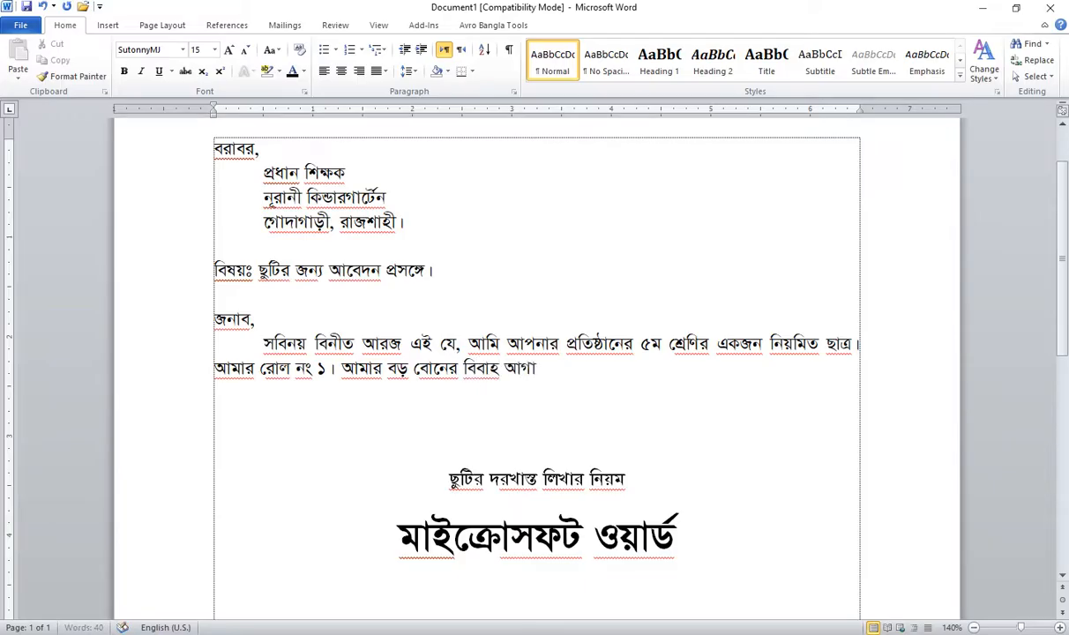
{"action": "type", "text": "mI"}
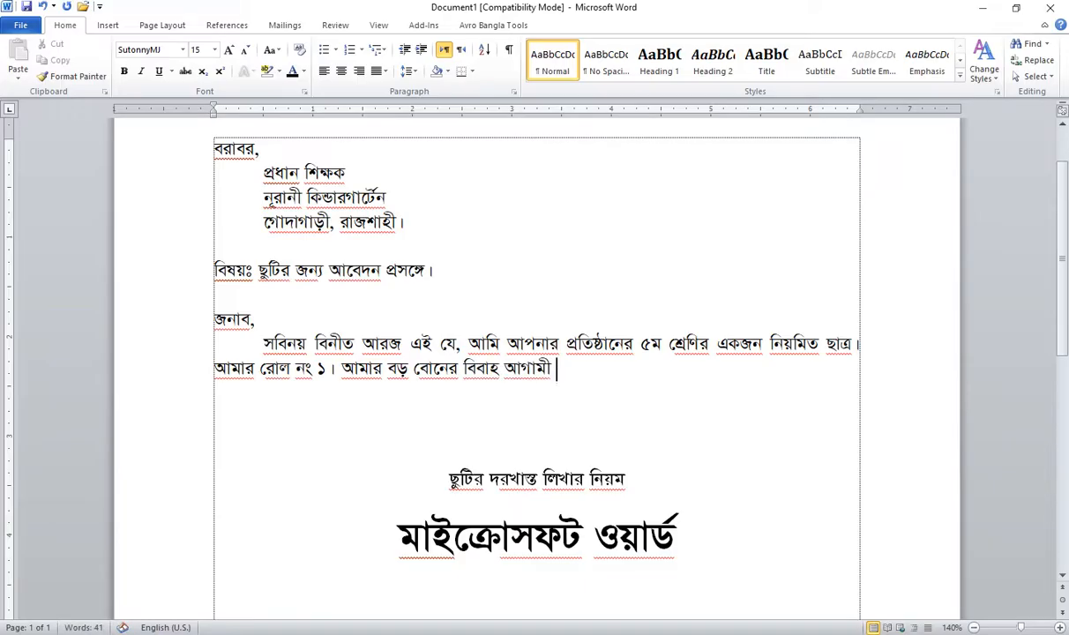
{"action": "type", "text": " 15 januari 2"}
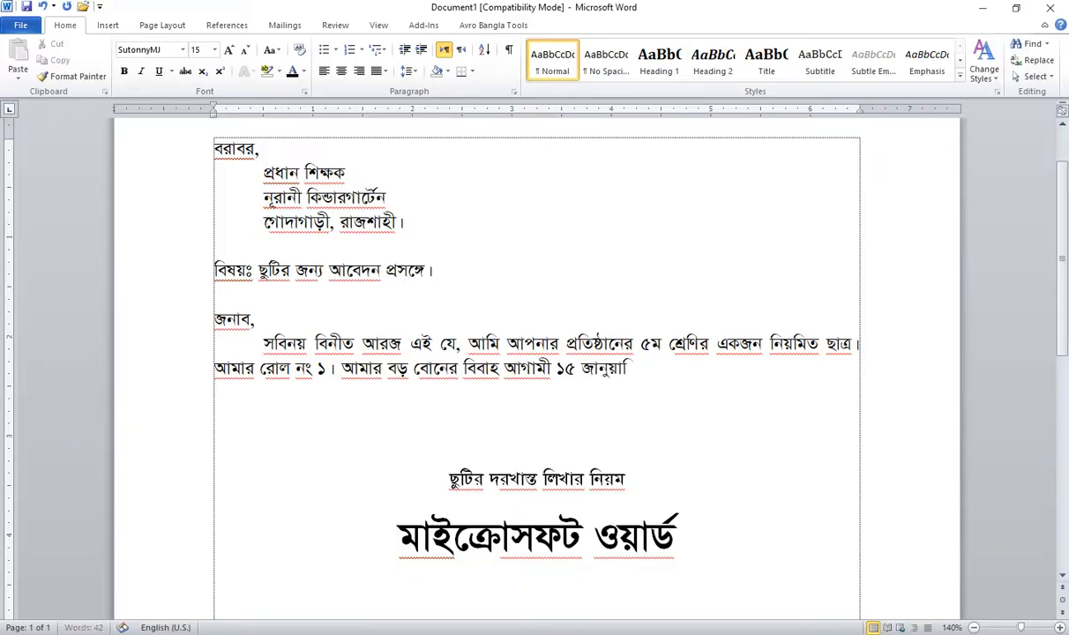
{"action": "type", "text": "02"}
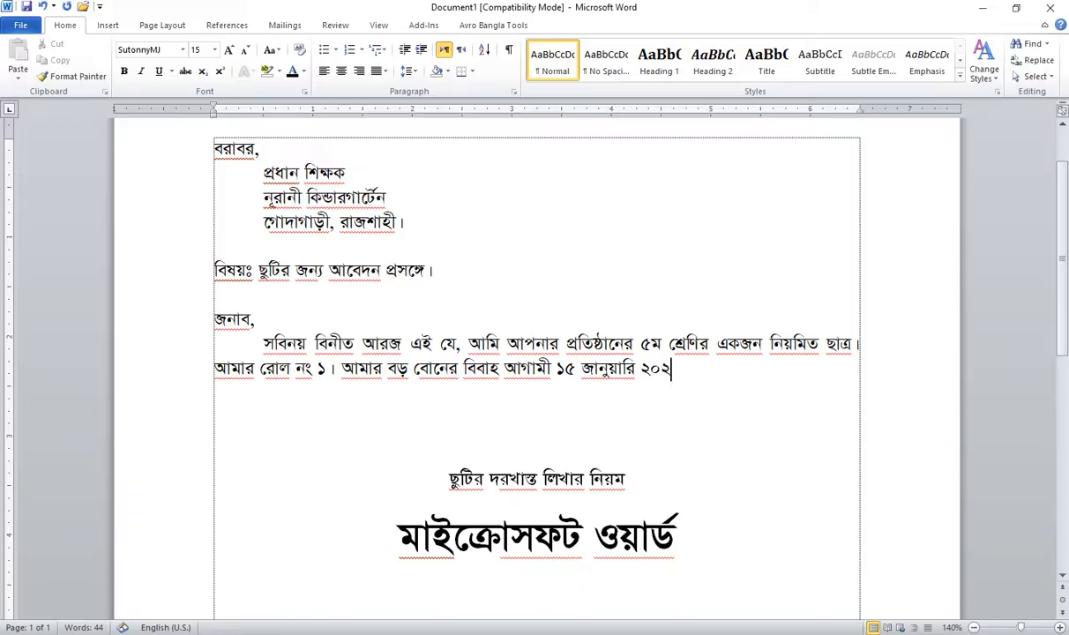
{"action": "type", "text": "2"}
{"action": "key", "text": "BackSpace"}
{"action": "type", "text": "3khri. tai ama"}
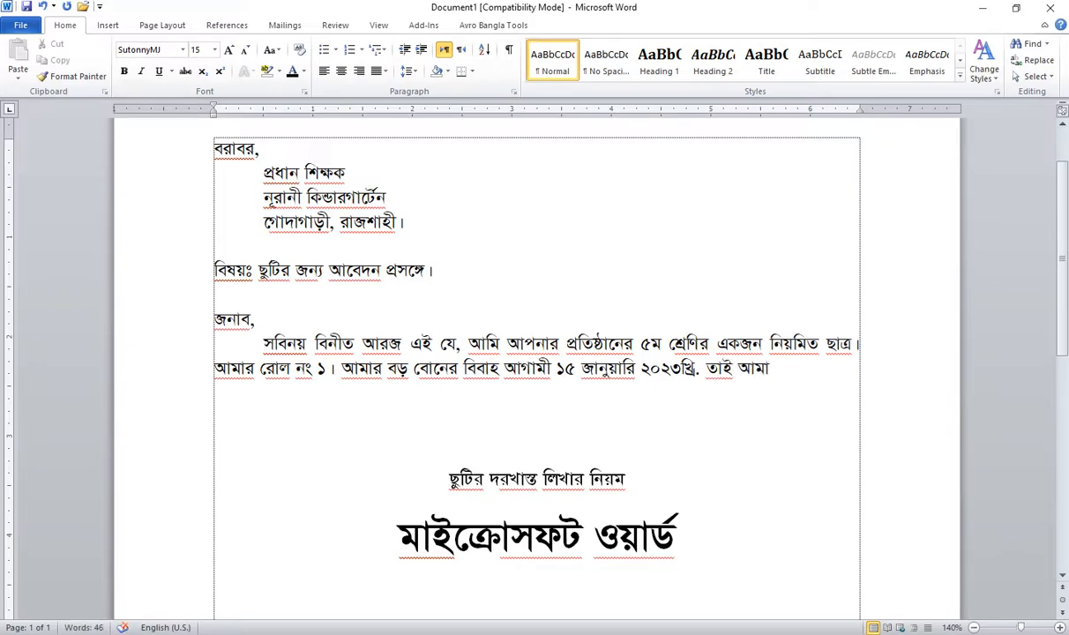
Add the sentence "তাই আমার বড় বোনের বিয়ে উপলক্ষে বাড়ীতে থাকা আমার একান্ত প্রয়োজন।" after the wedding date
{"action": "type", "text": "r boR ke"}
{"action": "key", "text": "BackSpace"}
{"action": "key", "text": "BackSpace"}
{"action": "type", "text": "boner biye"}
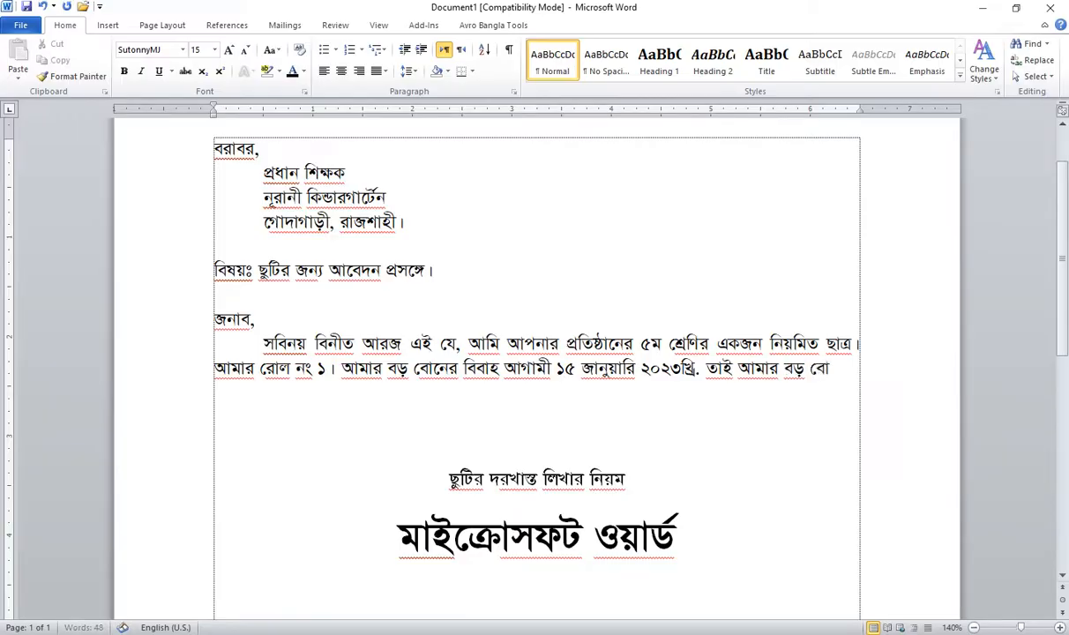
{"action": "type", "text": " u"}
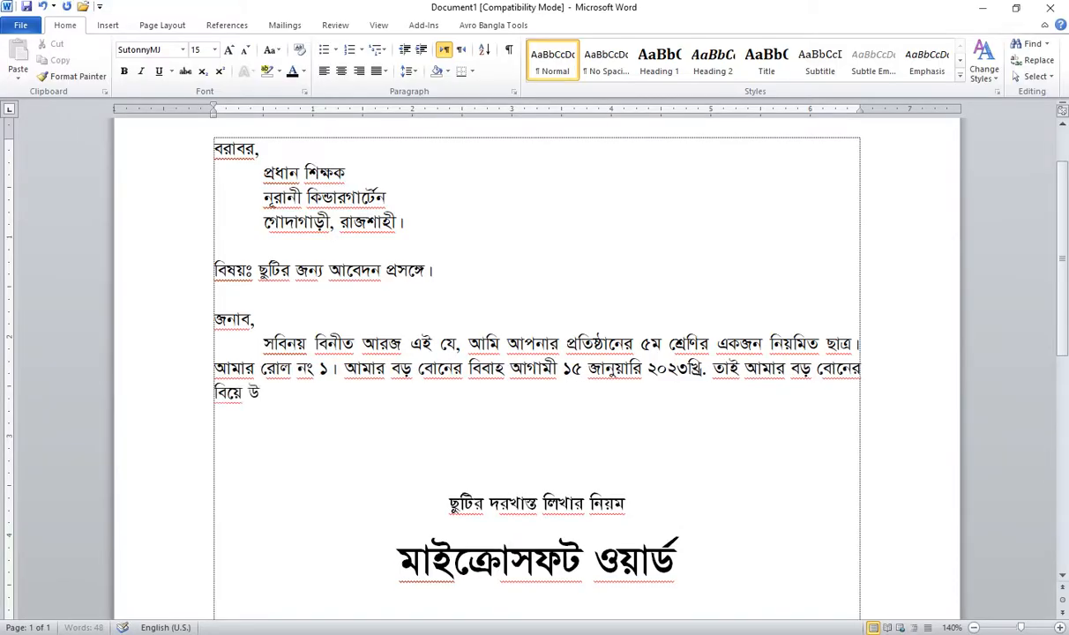
{"action": "type", "text": "polokkhe am"}
{"action": "key", "text": "BackSpace"}
{"action": "key", "text": "BackSpace"}
{"action": "type", "text": "baRiite "}
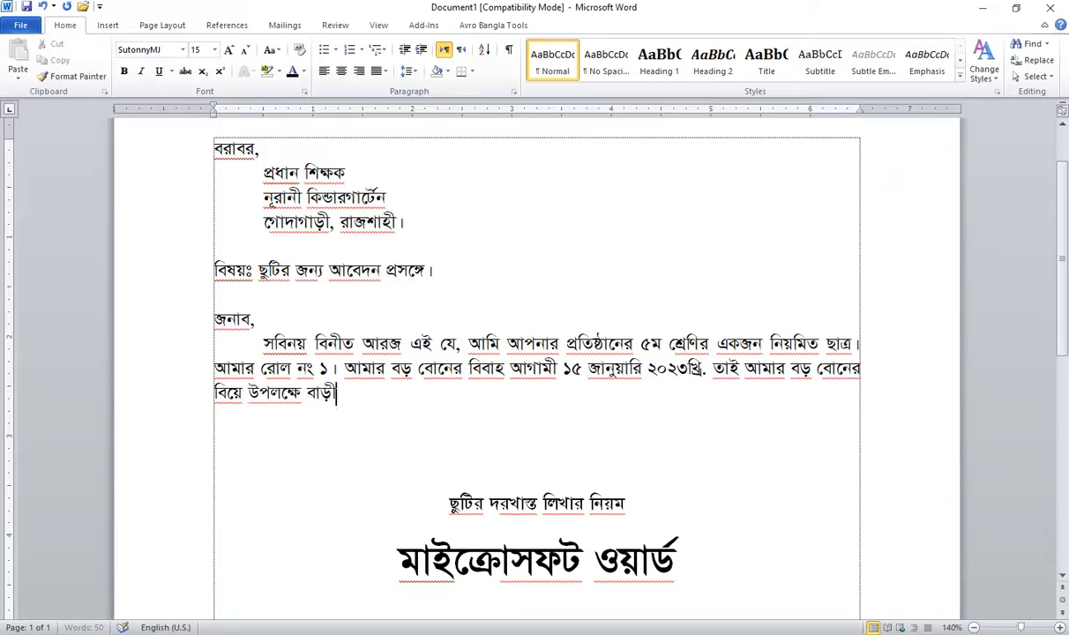
{"action": "type", "text": "thaka"}
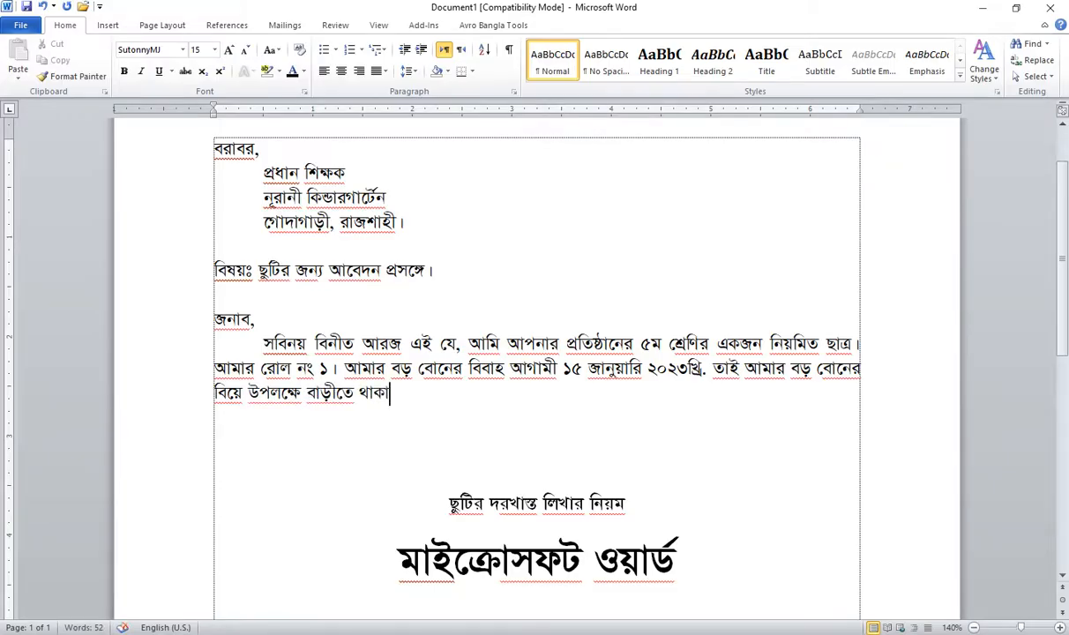
{"action": "type", "text": " amar e"}
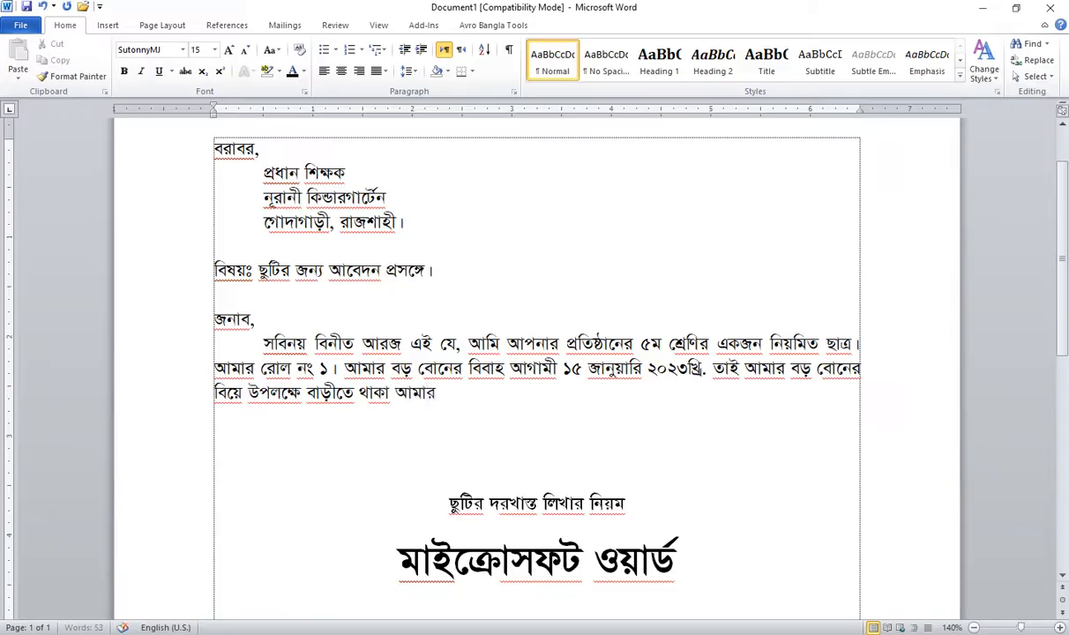
{"action": "type", "text": "kanto pr"}
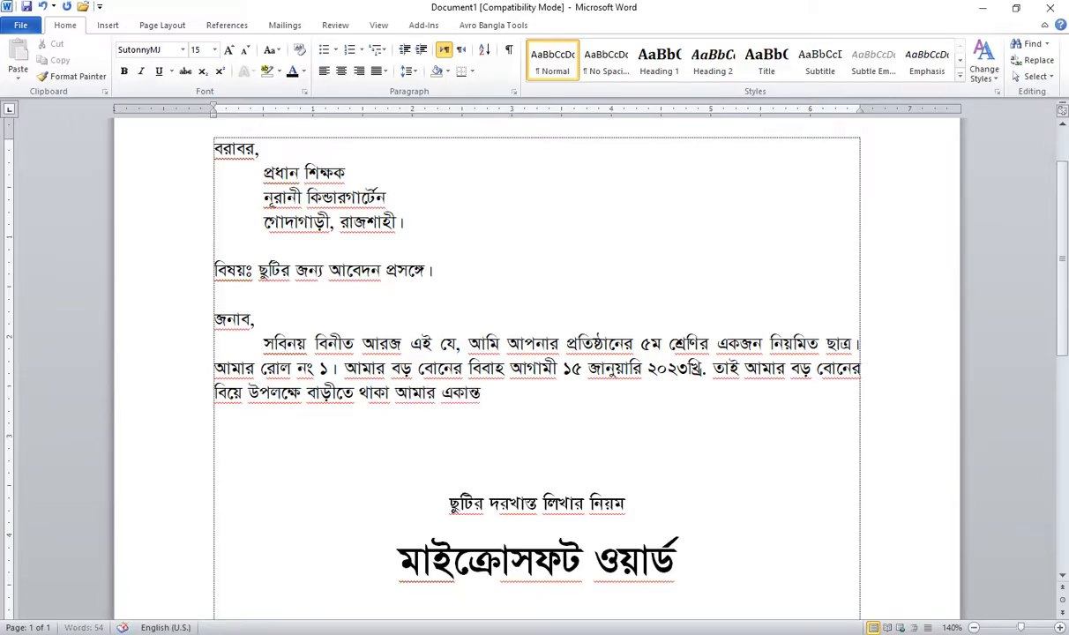
{"action": "type", "text": "oyojon. "}
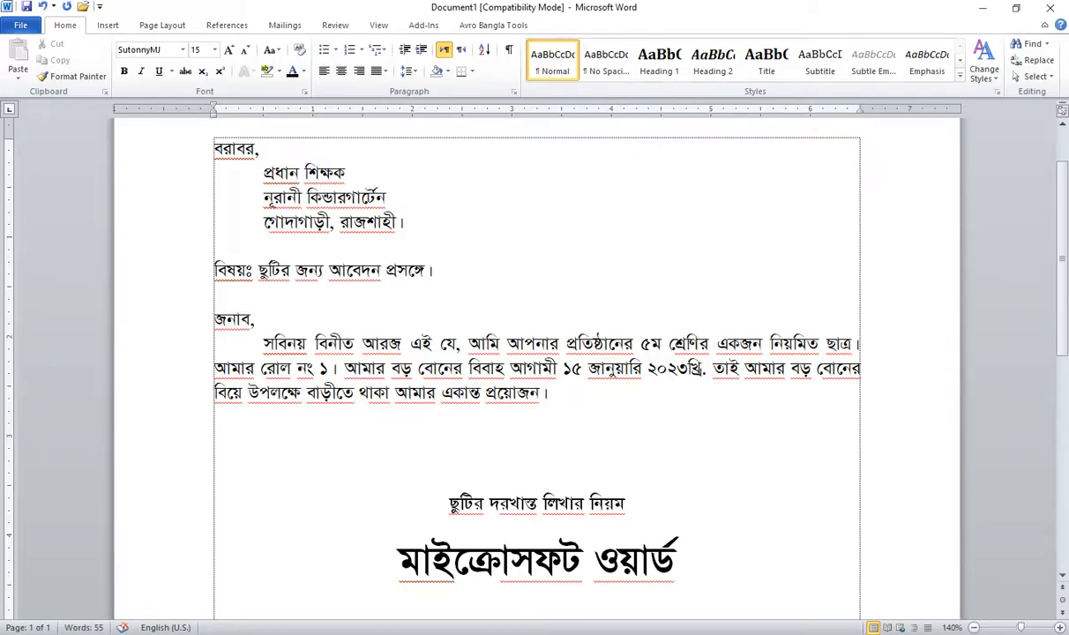
Continue the body paragraph with a new sentence beginning "সেহেতু আমাকে বিয়ে উপলক্ষে ১৪"
{"action": "type", "text": "sehetu"}
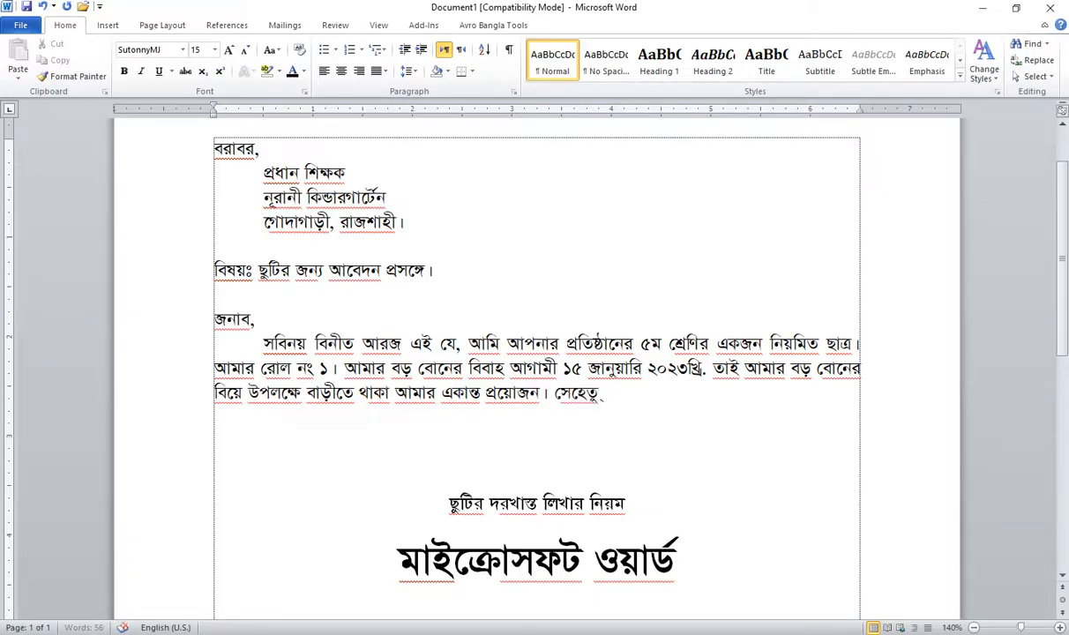
{"action": "type", "text": "amake bi"}
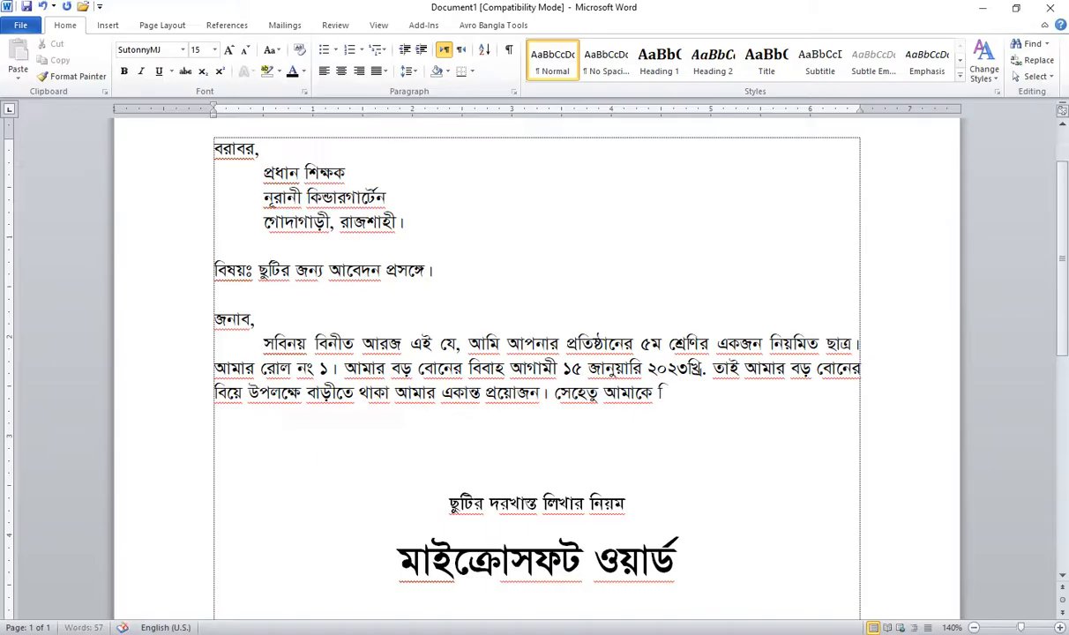
{"action": "type", "text": "ye upol"}
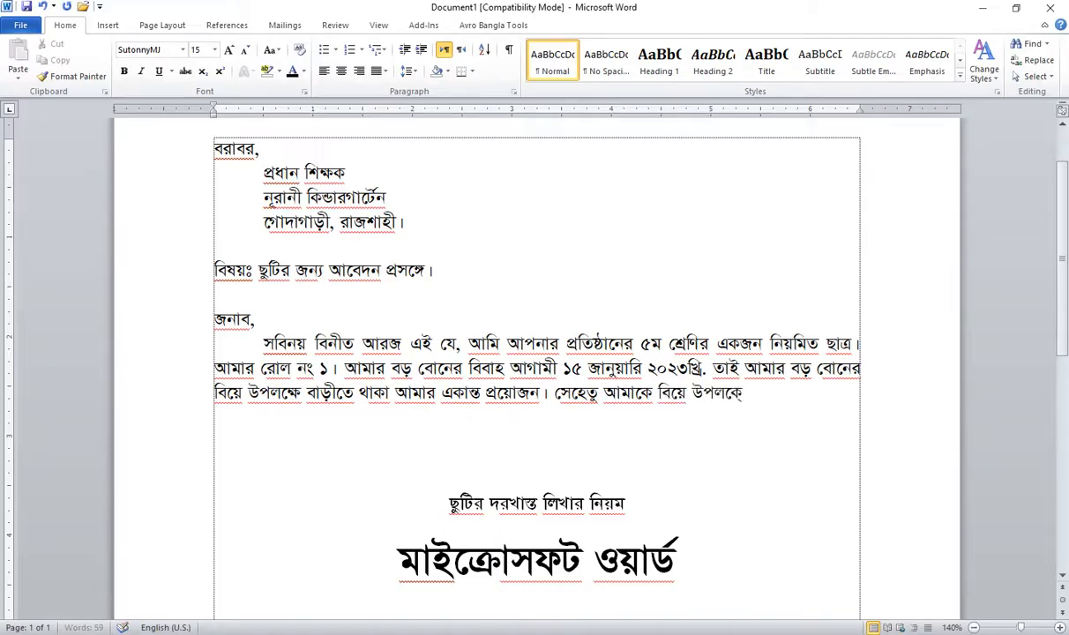
{"action": "type", "text": "kkhe 3"}
{"action": "key", "text": "BackSpace"}
{"action": "type", "text": "14"}
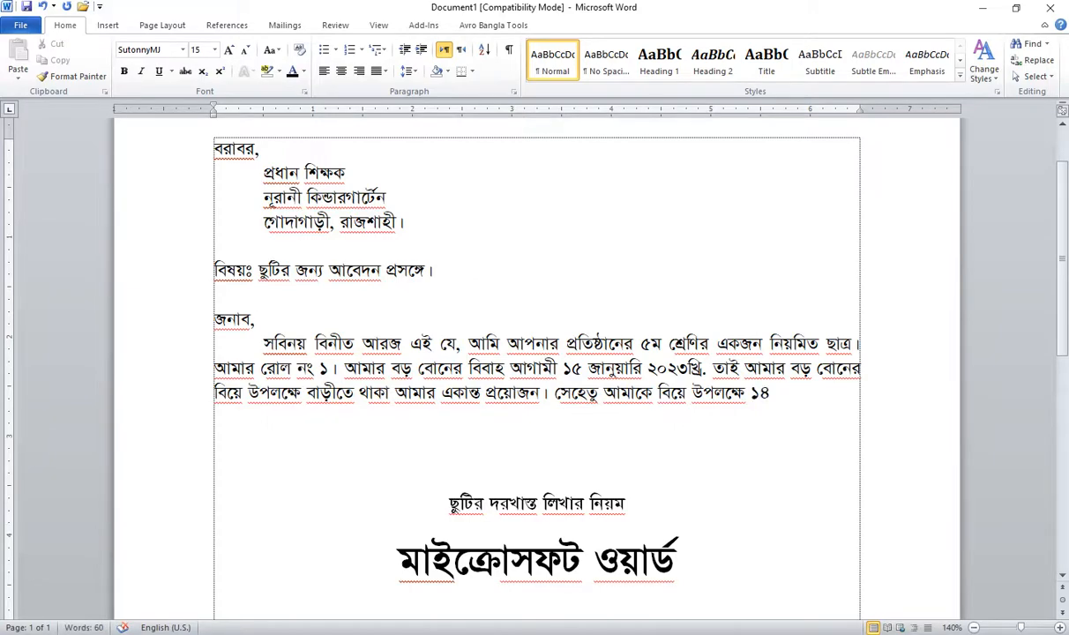
Extend the sentence with the leave period, "থেকে ১৬ জানুয়ারি মোট ৩ দিনের ছুটি"
{"action": "type", "text": " তেকে"}
{"action": "key", "text": "BackSpace"}
{"action": "key", "text": "BackSpace"}
{"action": "key", "text": "BackSpace"}
{"action": "type", "text": "থেকে ১৬ জানুয়া"}
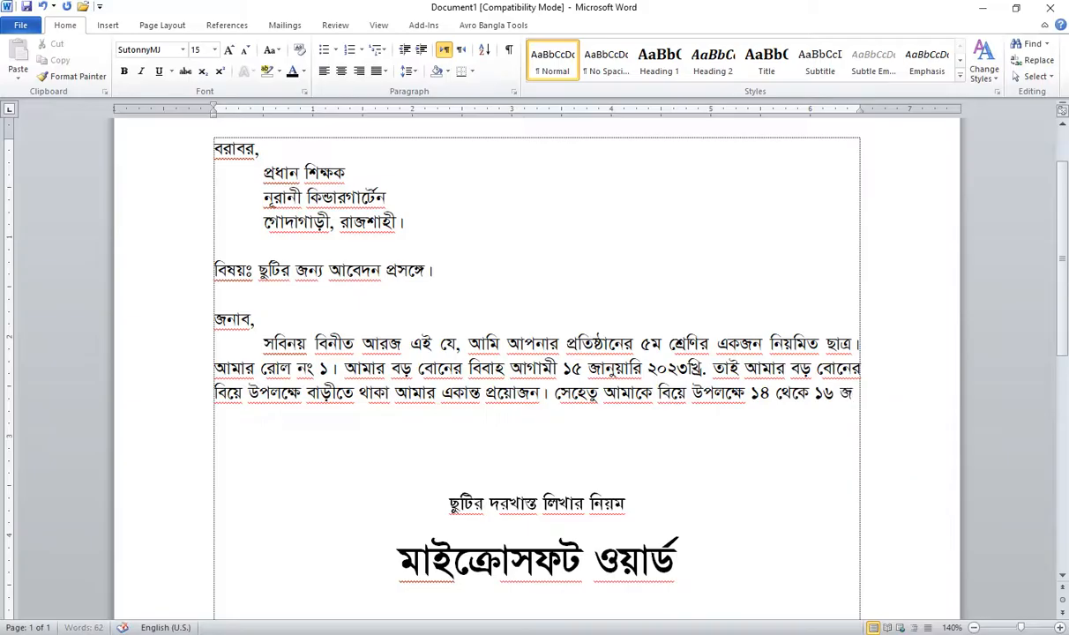
{"action": "type", "text": "রি"}
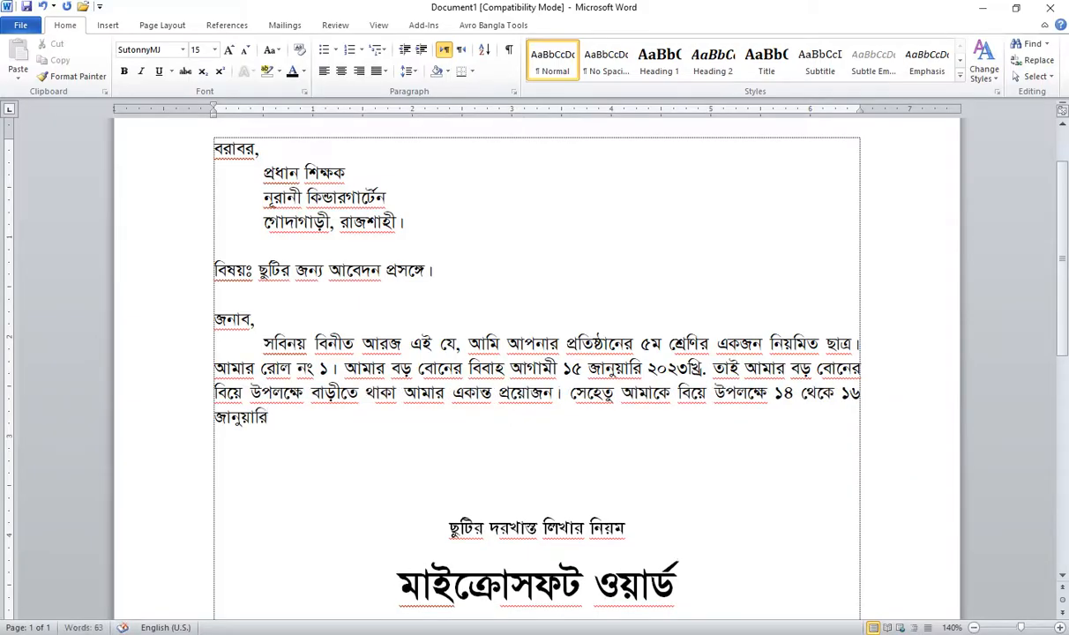
{"action": "type", "text": " মোট ৩ দিনের"}
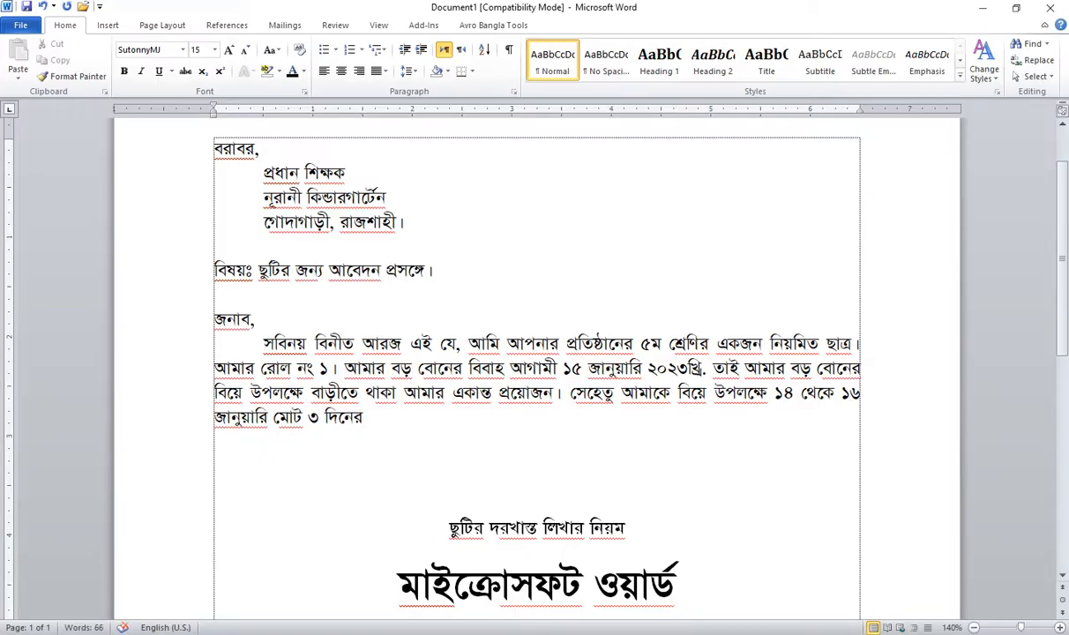
{"action": "type", "text": " ছুটি"}
Remove "আমাকে" after "সেহেতু" and finish the sentence with "আমার খুবই প্রয়োজন।"
{"action": "double_click", "coordinate": [644, 392]}
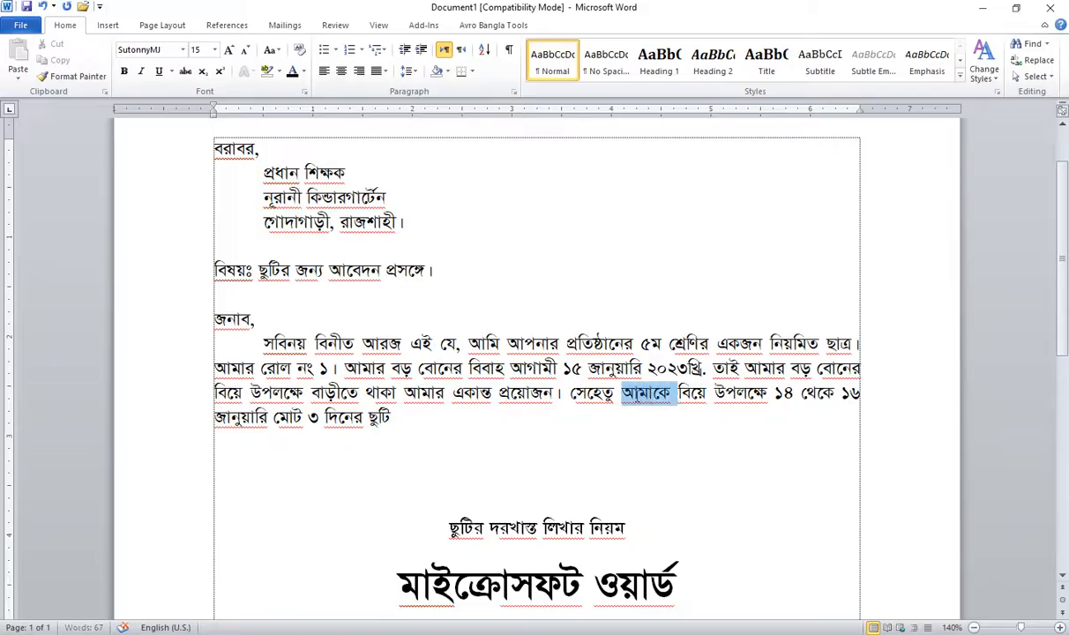
{"action": "key", "text": "BackSpace"}
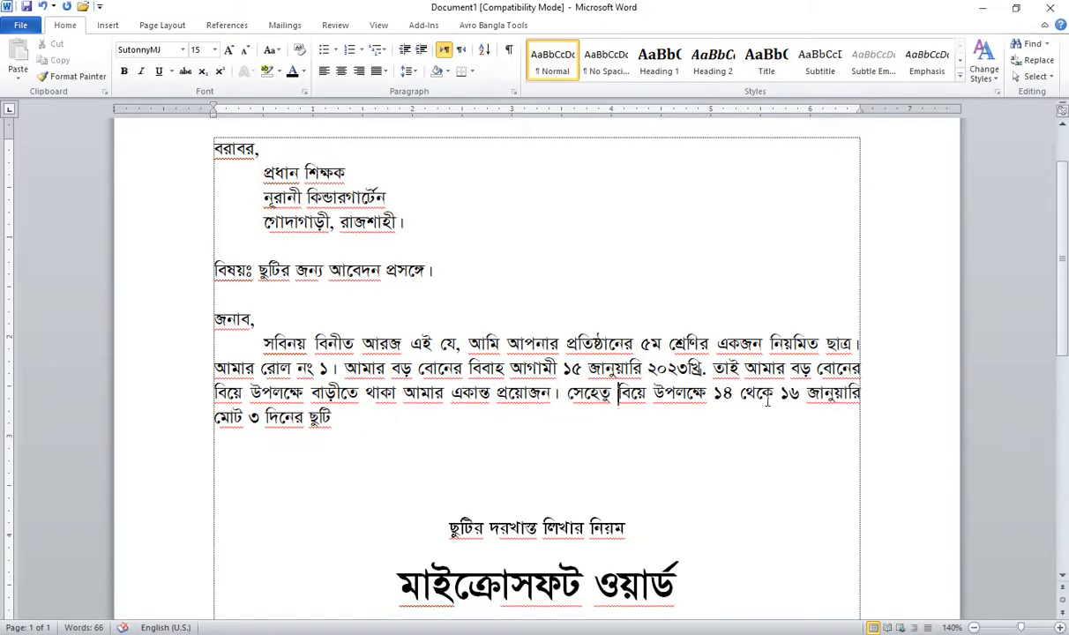
{"action": "left_click", "coordinate": [364, 426]}
{"action": "type", "text": "আমার "}
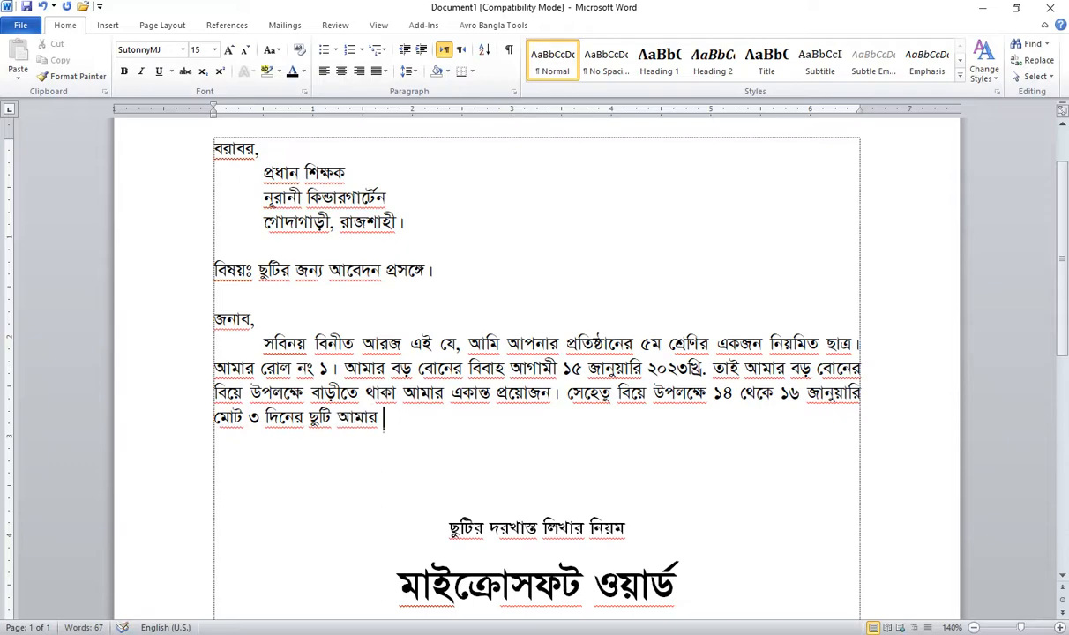
{"action": "type", "text": "খুবই প্র"}
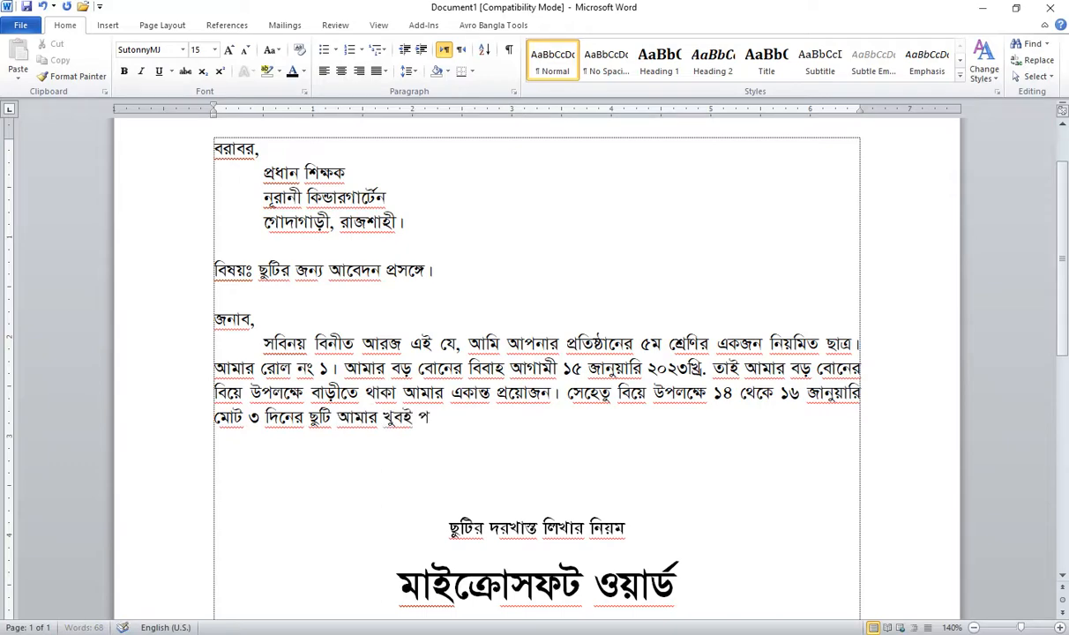
{"action": "type", "text": "য়োজন।"}
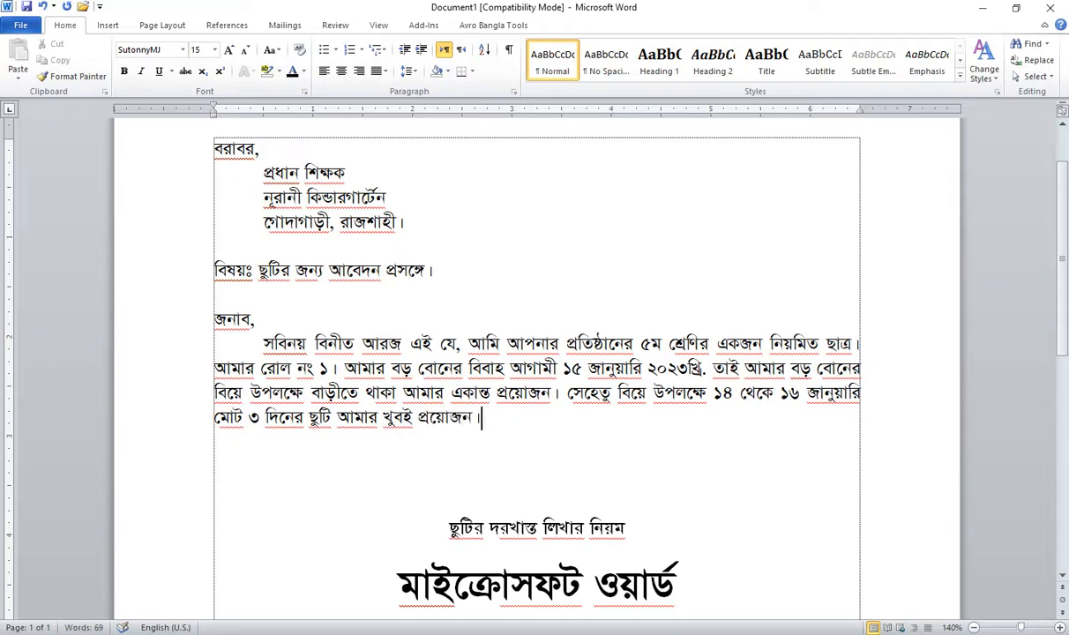
Add the closing request "অতএব আমাকে উক্ত ৩ দিনের ছুটি দানে মর্জি হয়।" as a separate paragraph, one blank line below the body
{"action": "key", "text": "Return"}
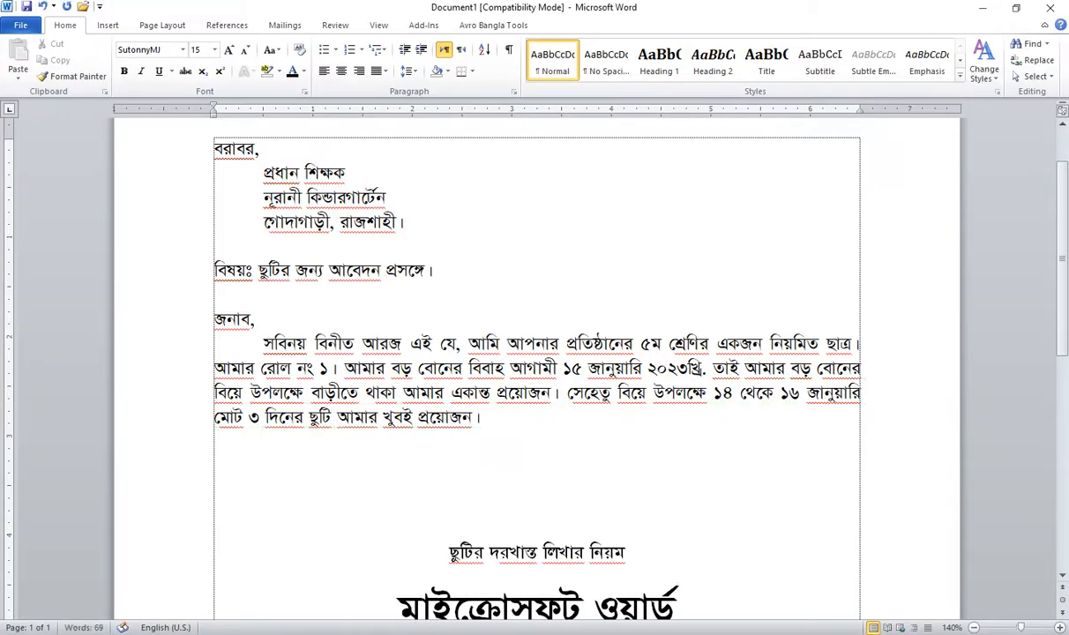
{"action": "key", "text": "Return"}
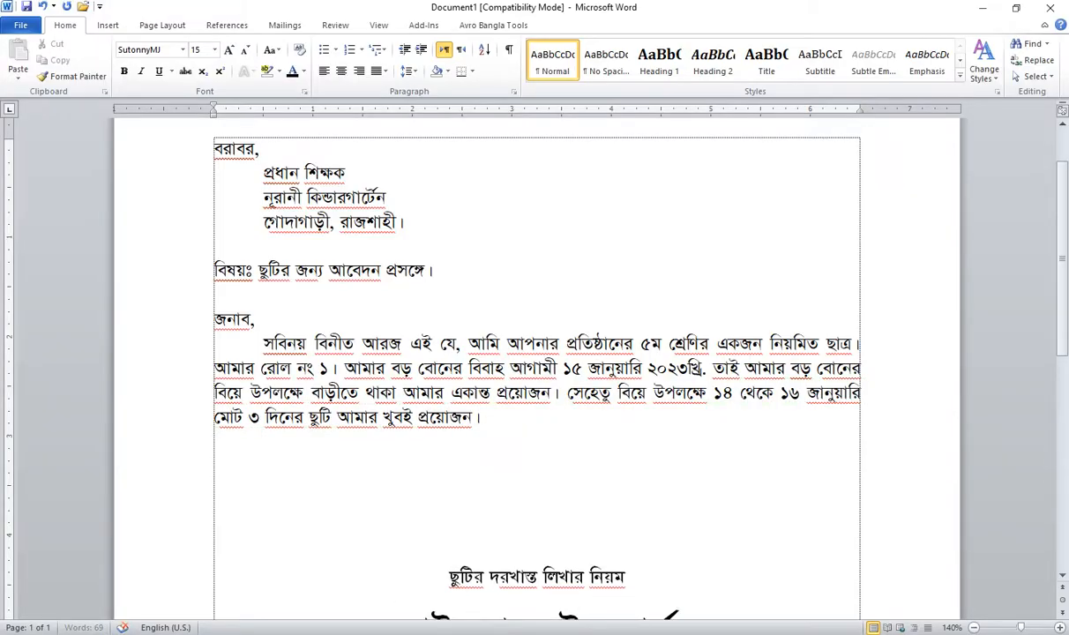
{"action": "type", "text": "অতএব "}
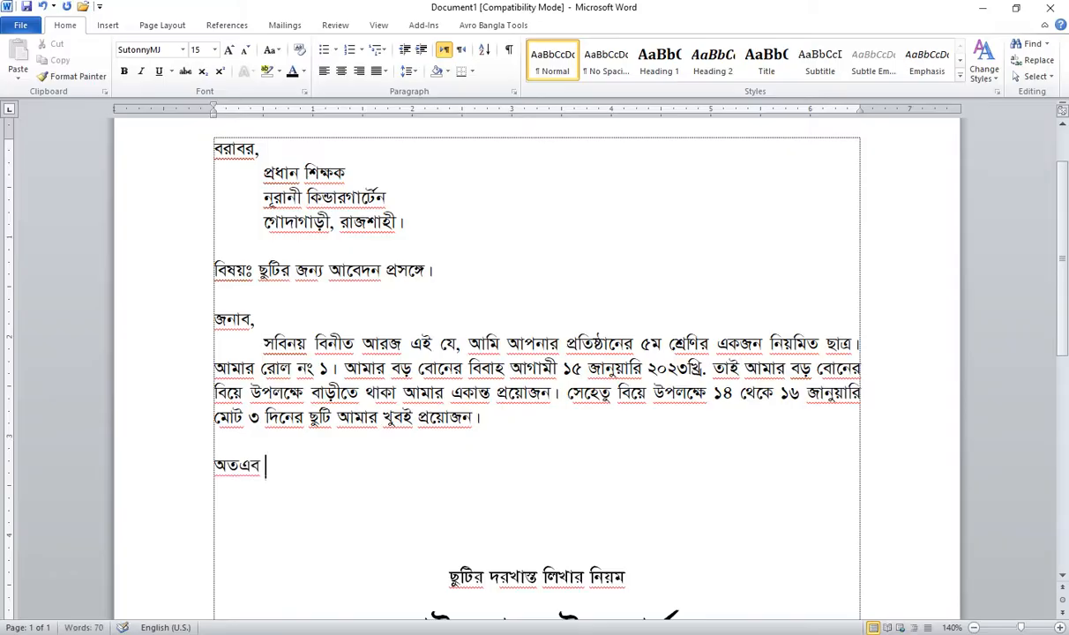
{"action": "type", "text": "জ"}
{"action": "key", "text": "BackSpace"}
{"action": "type", "text": "আমাকে"}
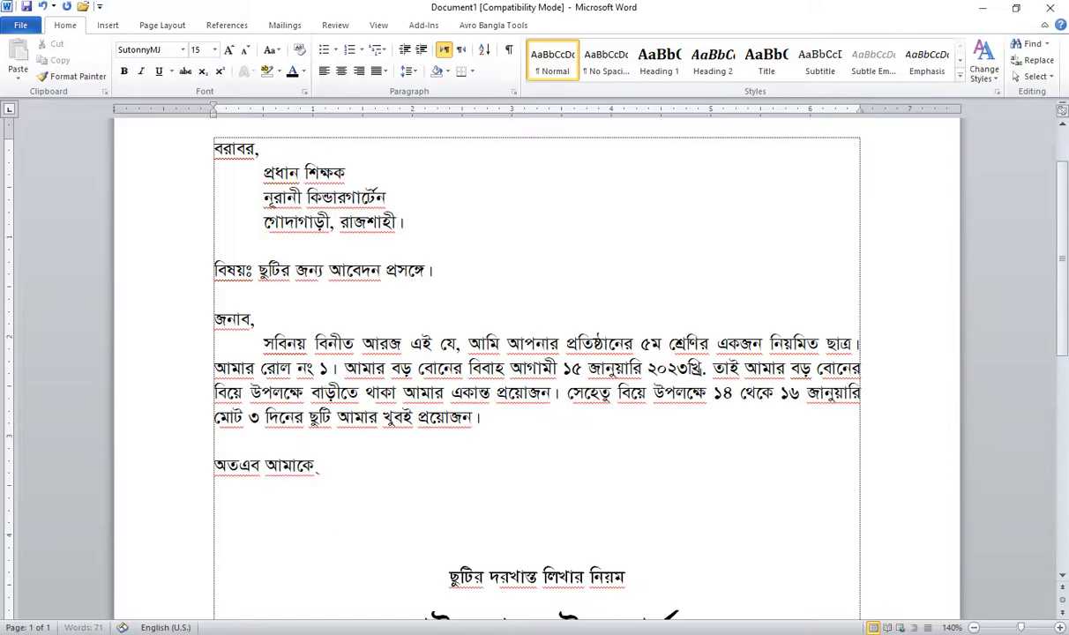
{"action": "type", "text": " উক্ত ৩ দিনে"}
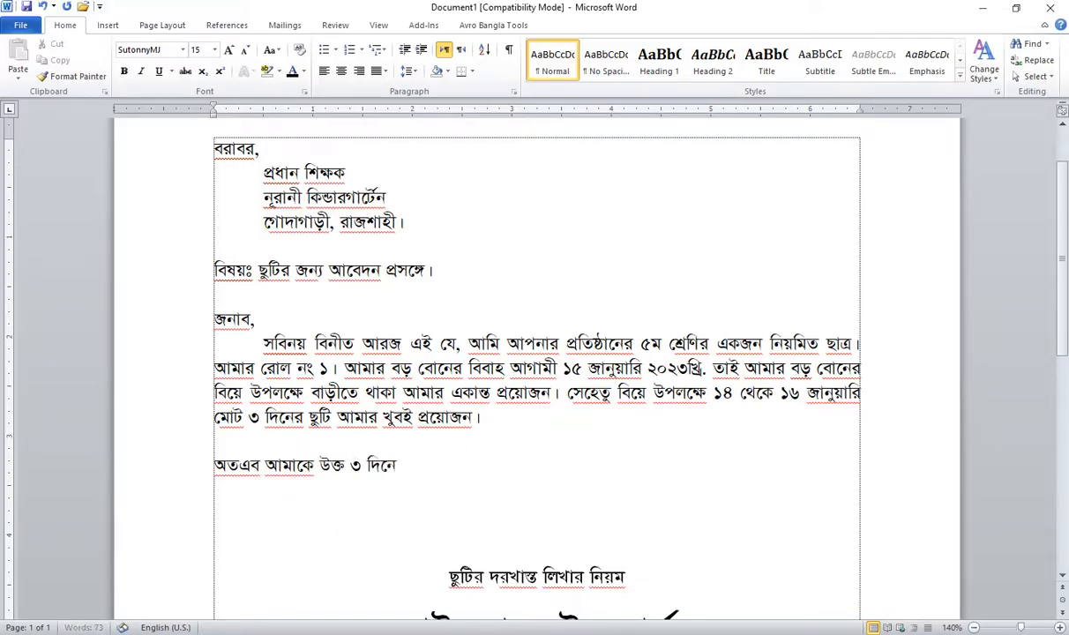
{"action": "type", "text": "র ছুটি দানে"}
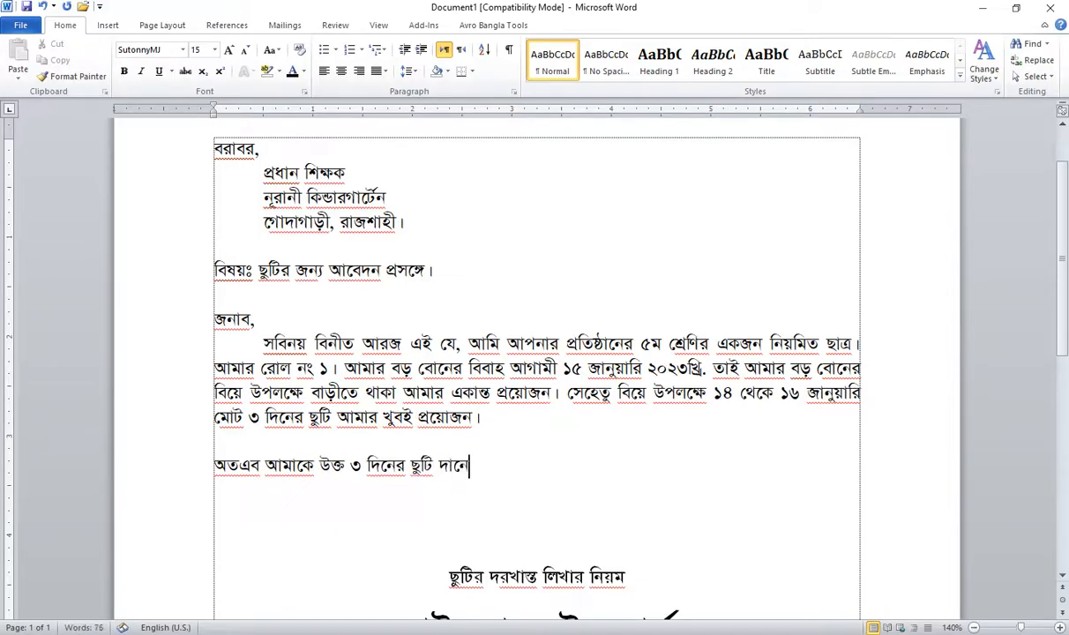
{"action": "type", "text": " মর্জি হয়।"}
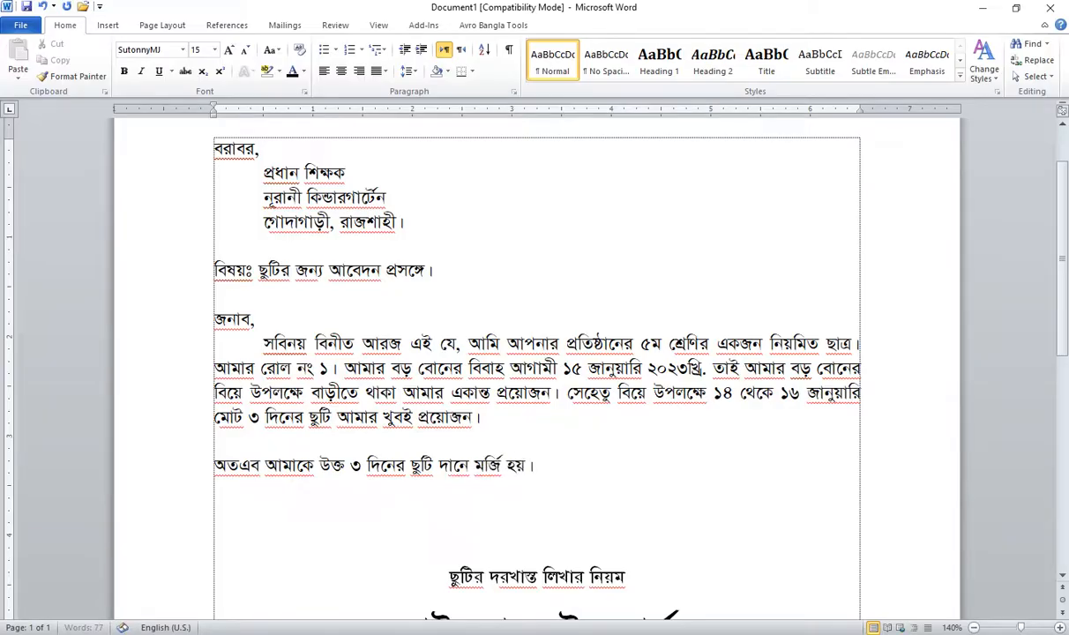
Start the signature block below the closing request with "নিবেদক" and, after a blank line, the applicant's name
{"action": "key", "text": "Return"}
{"action": "key", "text": "Return"}
{"action": "key", "text": "Return"}
{"action": "type", "text": "নিবেদক"}
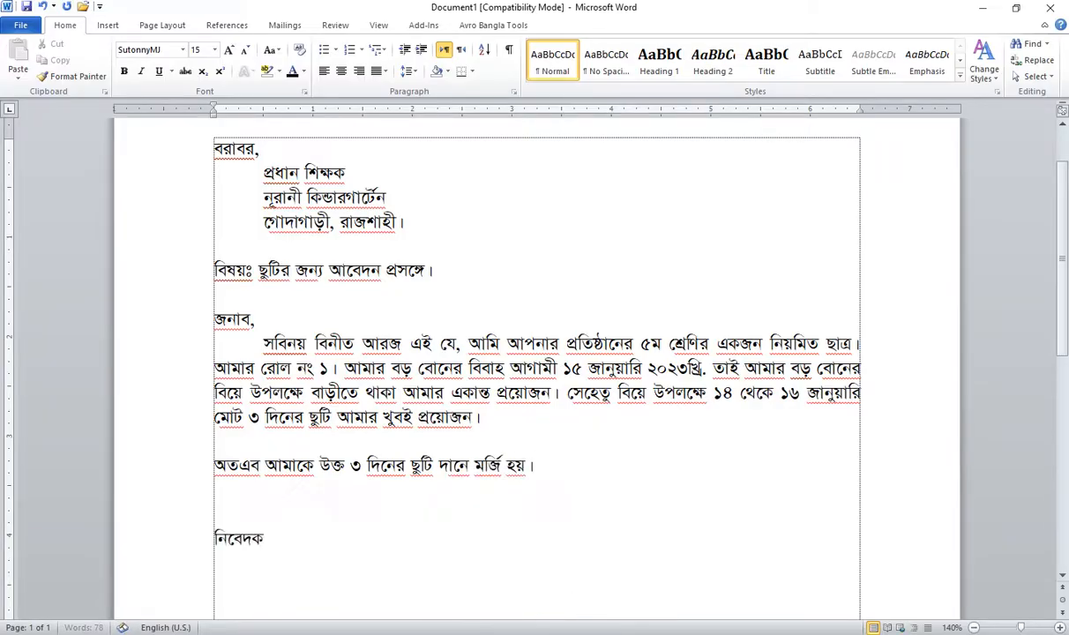
{"action": "key", "text": "Return"}
{"action": "key", "text": "Return"}
{"action": "type", "text": "মো"}
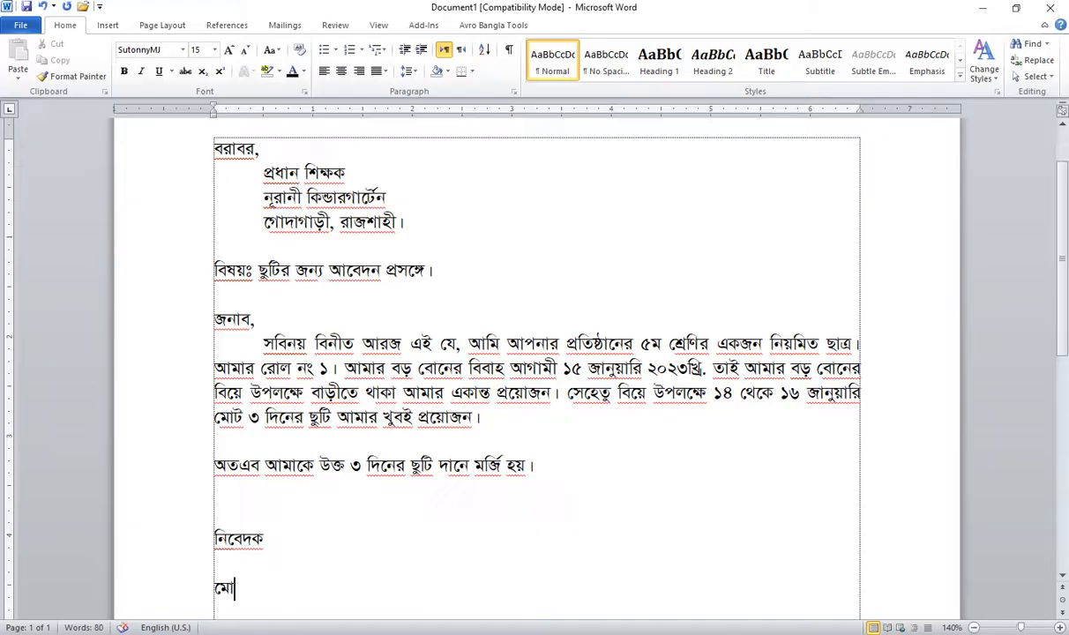
{"action": "type", "text": "ঃ সাব্বি"}
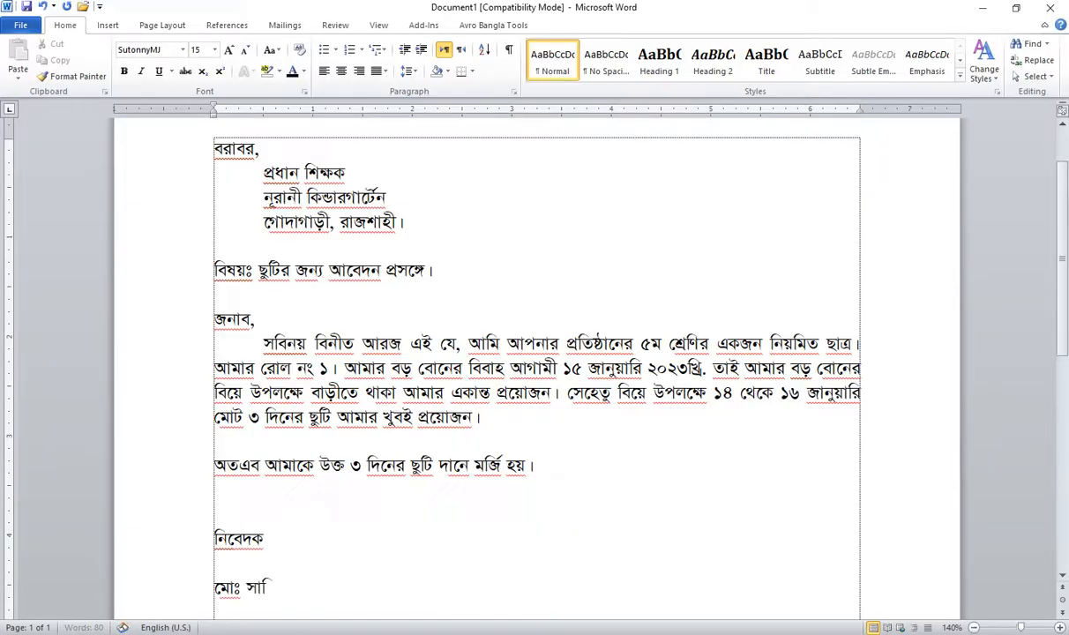
{"action": "type", "text": "র"}
Add the line "শ্রেণিঃ ৫ম" under the applicant's name, followed by a "রোল নং" line with the student's roll number
{"action": "key", "text": "Return"}
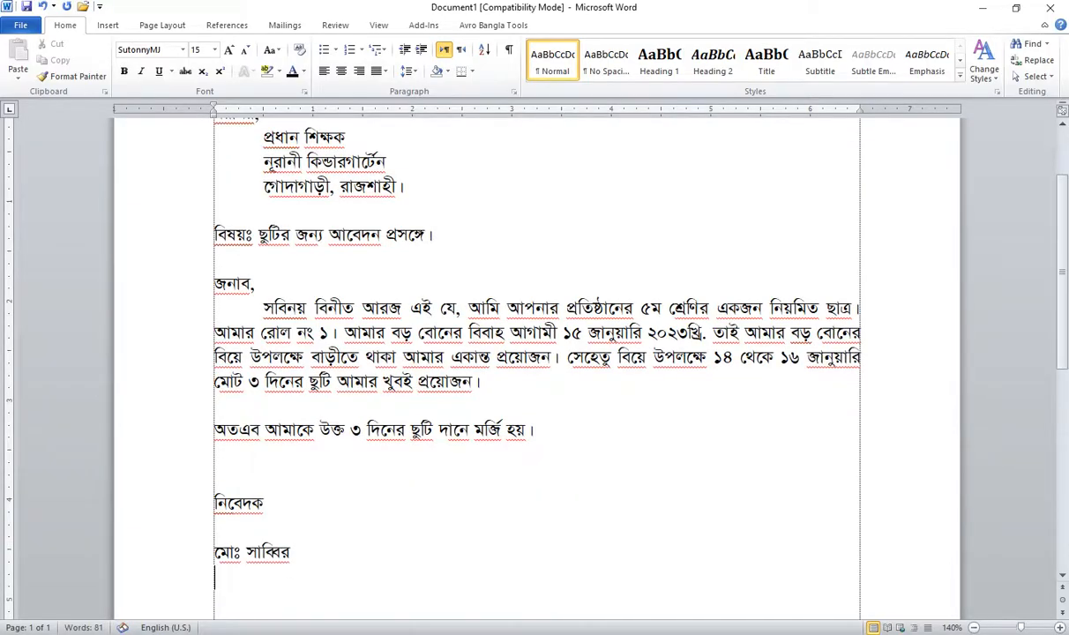
{"action": "type", "text": "ে"}
{"action": "type", "text": "শ্রি"}
{"action": "key", "text": "BackSpace"}
{"action": "key", "text": "BackSpace"}
{"action": "key", "text": "BackSpace"}
{"action": "type", "text": "শ্রেণি"}
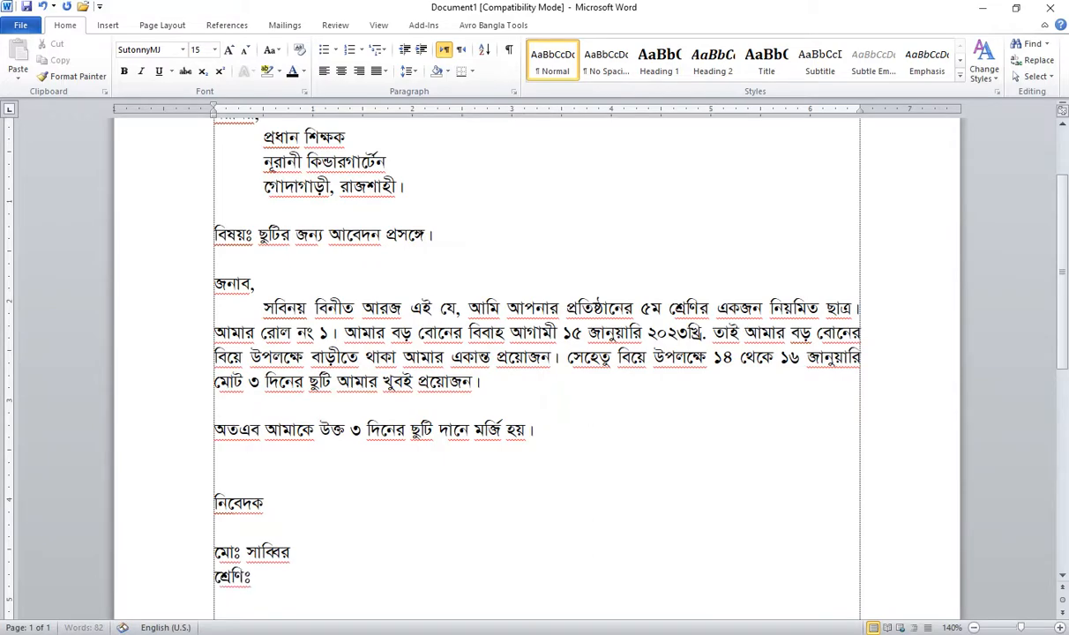
{"action": "type", "text": "ঃ ৫ম"}
{"action": "key", "text": "Return"}
{"action": "type", "text": "রোল নং"}
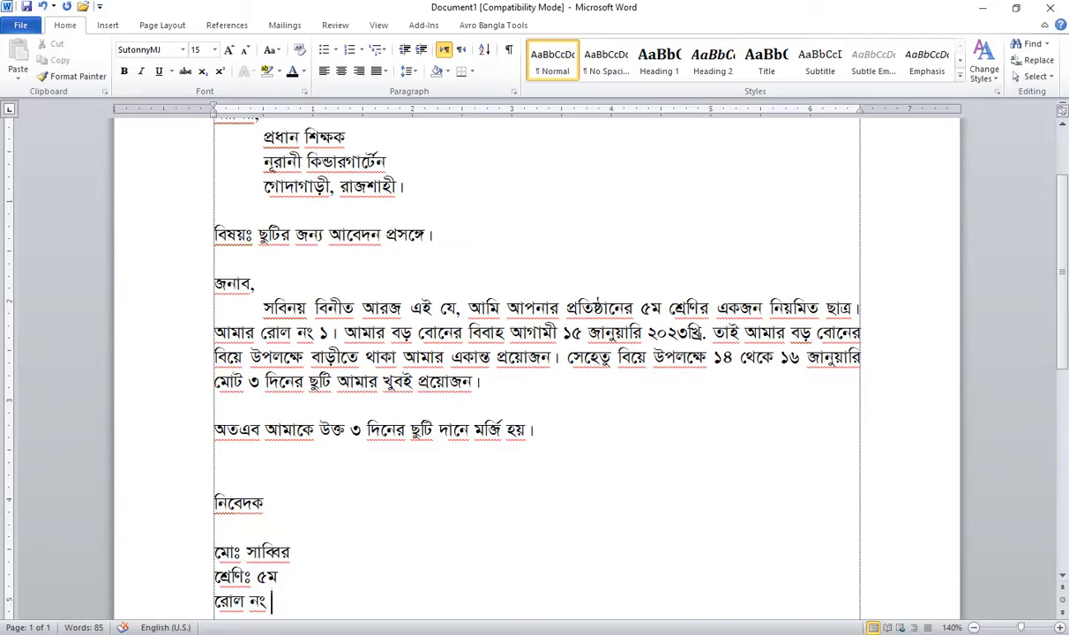
{"action": "type", "text": " ১"}
Add the school name "নূরানী কিন্ডারগার্টেন" on a new line under the roll number
{"action": "key", "text": "Return"}
{"action": "type", "text": "ন"}
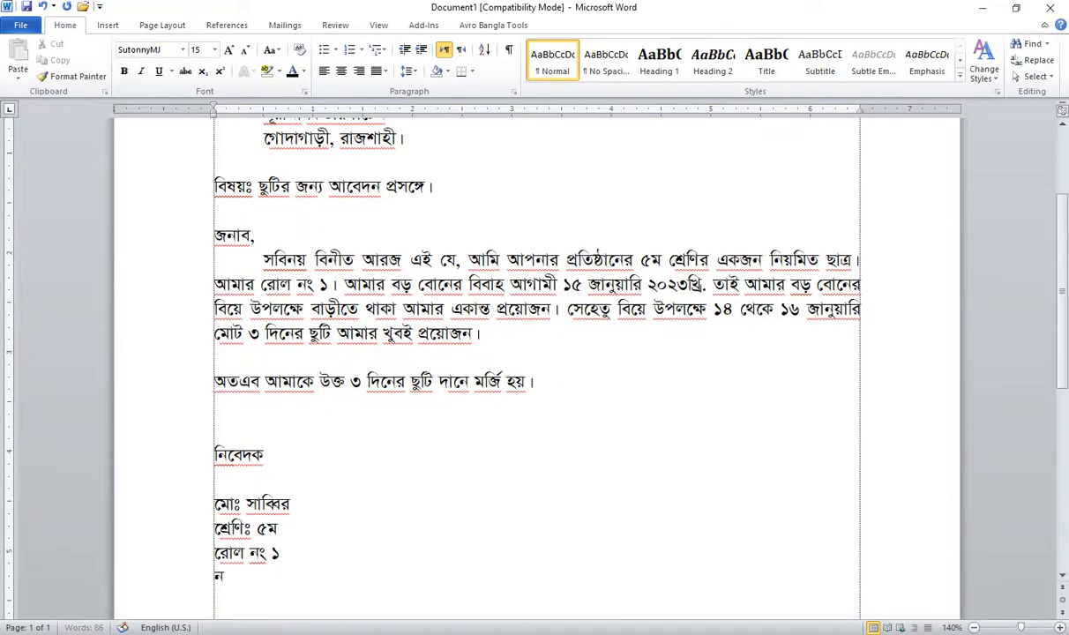
{"action": "type", "text": "ূরানী কে"}
{"action": "key", "text": "BackSpace"}
{"action": "key", "text": "BackSpace"}
{"action": "type", "text": "ক্লিন্ড"}
{"action": "key", "text": "BackSpace"}
{"action": "key", "text": "BackSpace"}
{"action": "type", "text": "ন্ডারগা"}
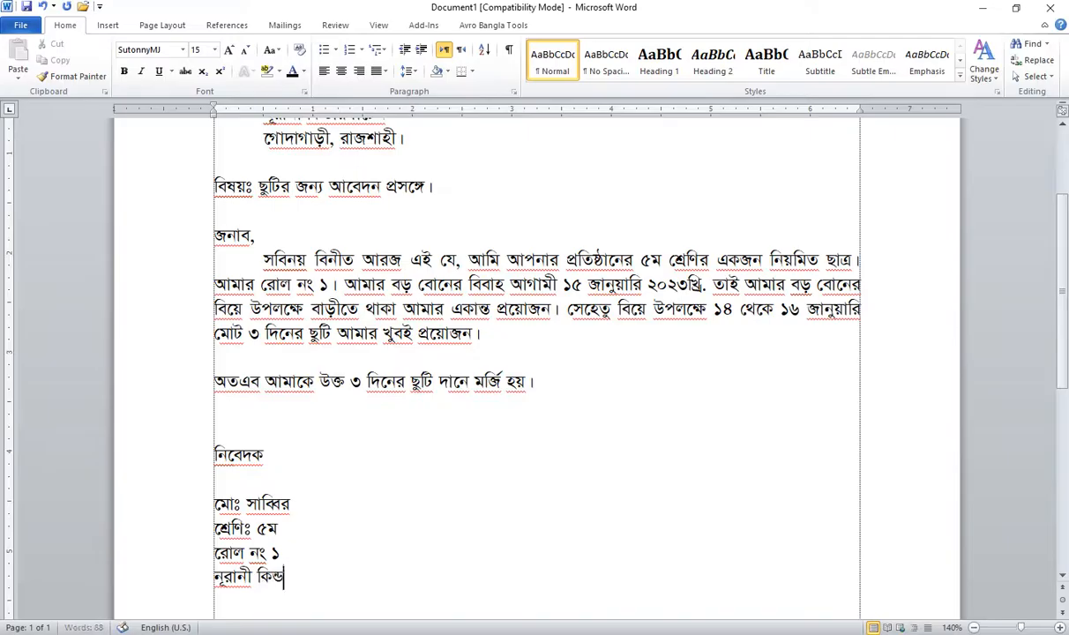
{"action": "type", "text": "র্টেন"}
Complete the signature block with a line giving the school's town and district
{"action": "key", "text": "Return"}
{"action": "type", "text": "ে"}
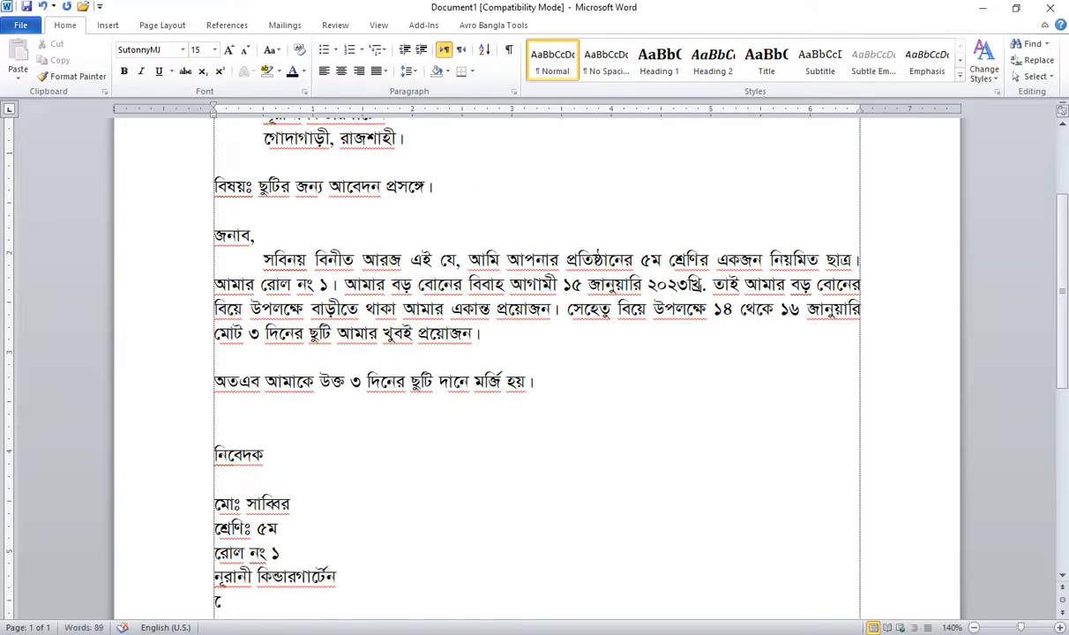
{"action": "type", "text": "গাদাগাড়ী, রাজশ"}
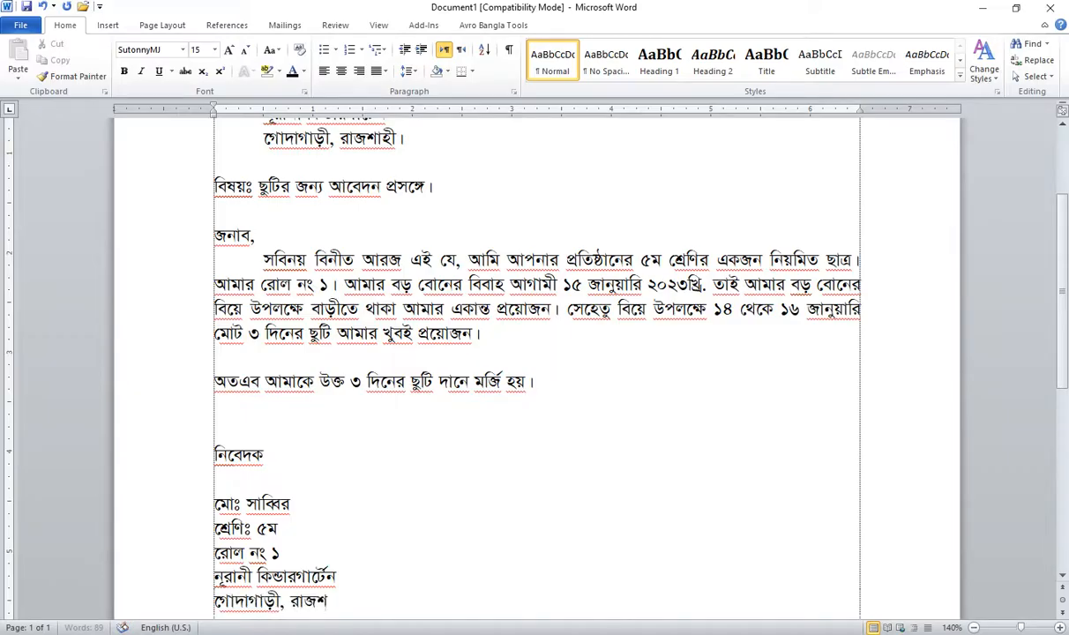
{"action": "type", "text": "াহী।"}
Review the signature block and the body paragraph, highlighting the stated reason "আমার বড় বোনের বিবাহ"
{"action": "scroll", "coordinate": [161, 350], "scroll_direction": "down", "scroll_amount": 3}
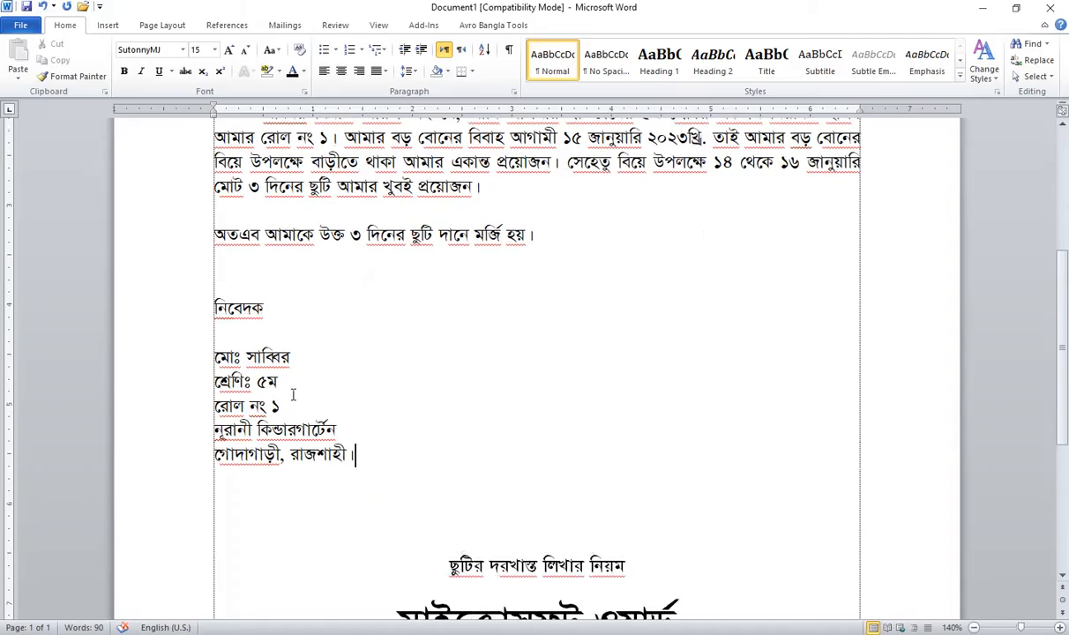
{"action": "left_click", "coordinate": [170, 307]}
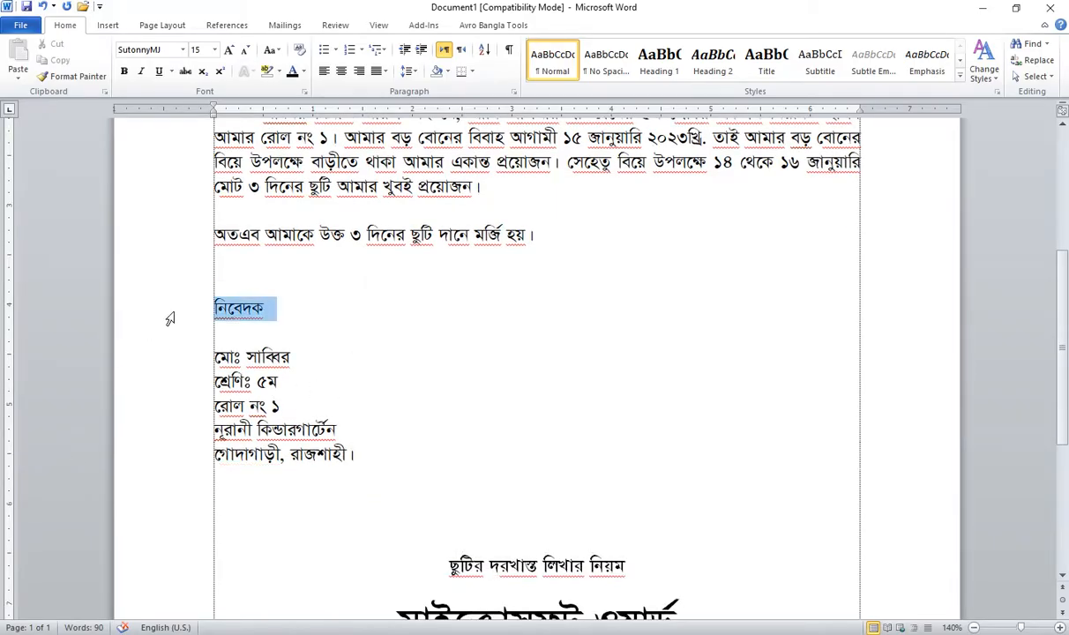
{"action": "left_click", "coordinate": [244, 334]}
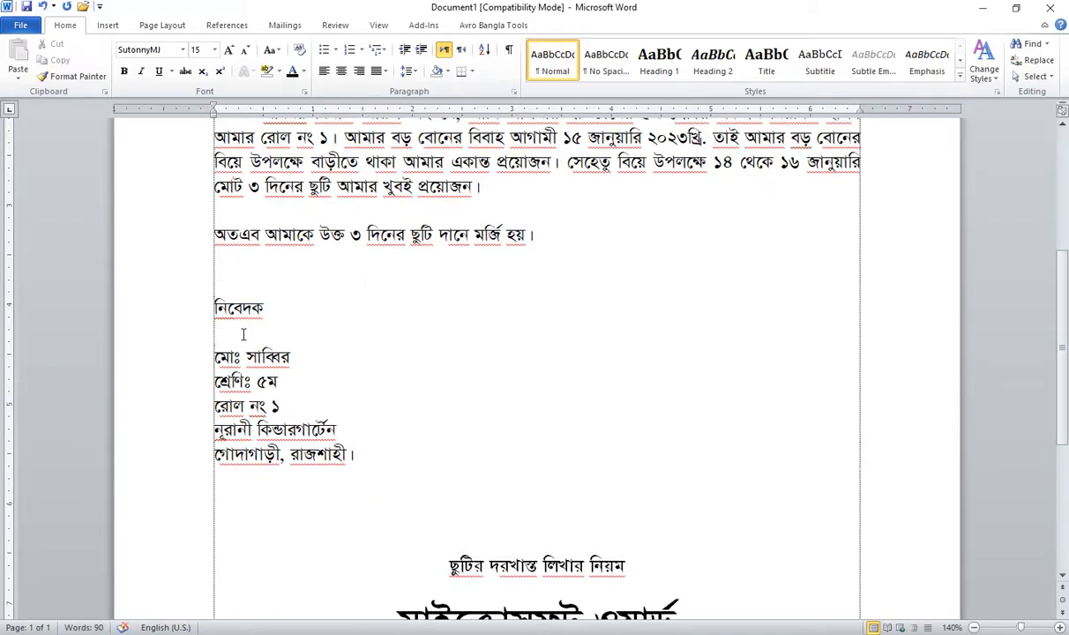
{"action": "scroll", "coordinate": [261, 345], "scroll_direction": "up", "scroll_amount": 3}
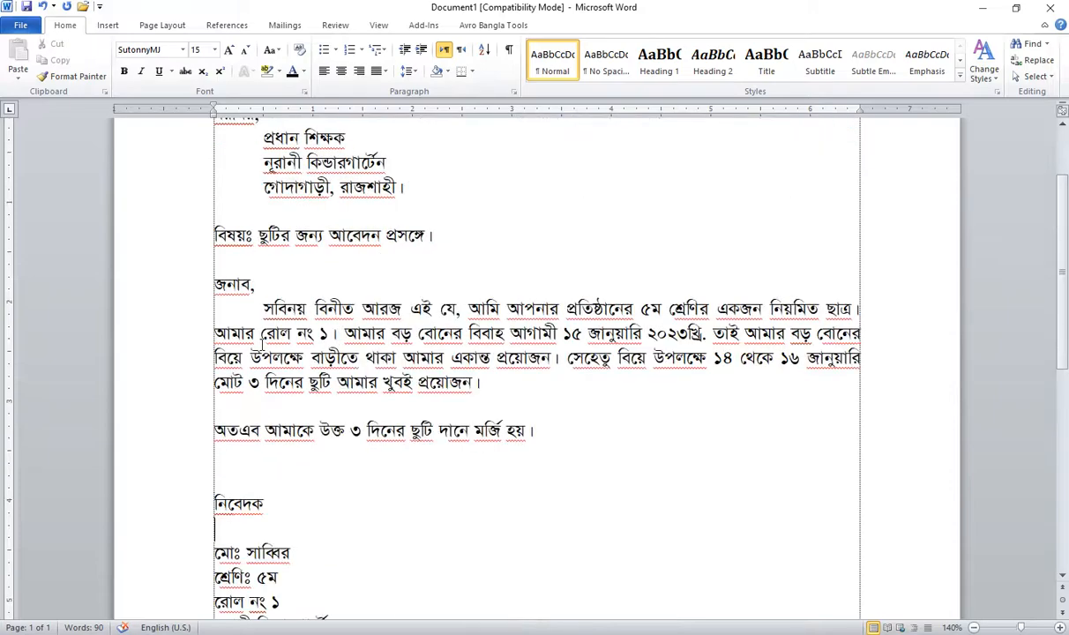
{"action": "left_click_drag", "start_coordinate": [263, 316], "coordinate": [475, 379]}
{"action": "left_click", "coordinate": [429, 382]}
{"action": "left_click_drag", "start_coordinate": [254, 305], "coordinate": [430, 375]}
{"action": "left_click", "coordinate": [451, 383]}
{"action": "left_click_drag", "start_coordinate": [345, 334], "coordinate": [494, 337]}
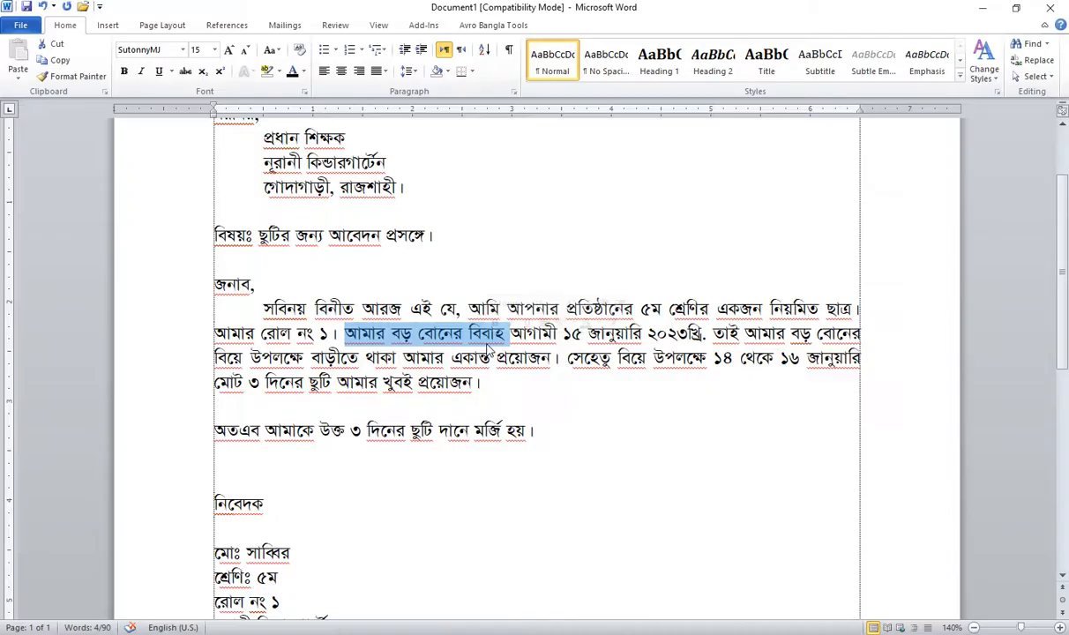
{"action": "left_click", "coordinate": [463, 335]}
{"action": "left_click_drag", "start_coordinate": [345, 334], "coordinate": [479, 339]}
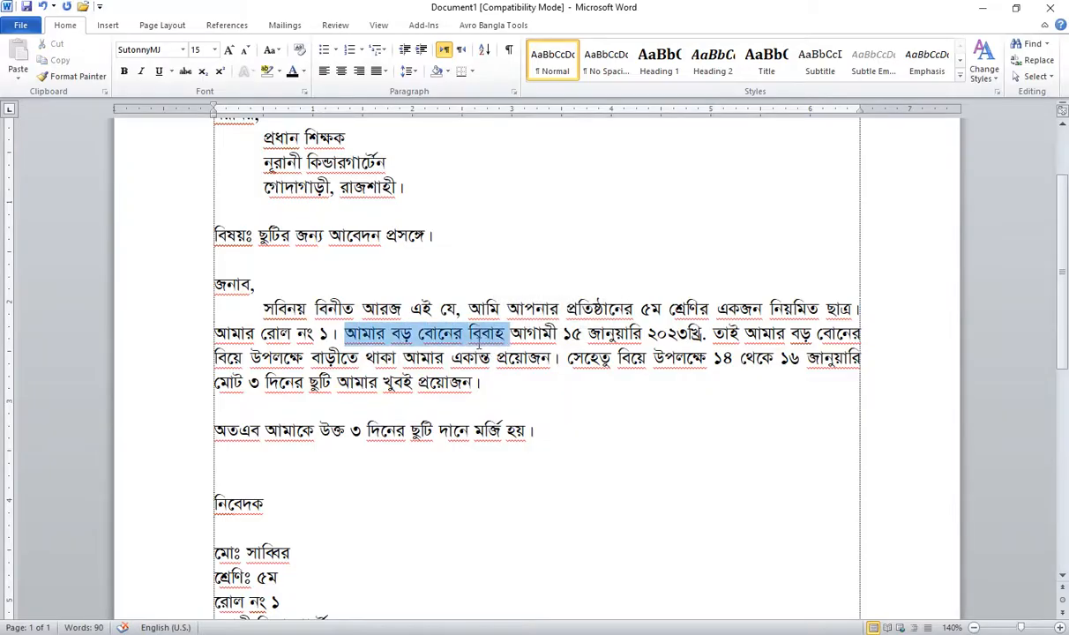
Review the body paragraph, highlighting the sentences on the sister's wedding date and the need to stay at home
{"action": "left_click_drag", "start_coordinate": [344, 335], "coordinate": [728, 338]}
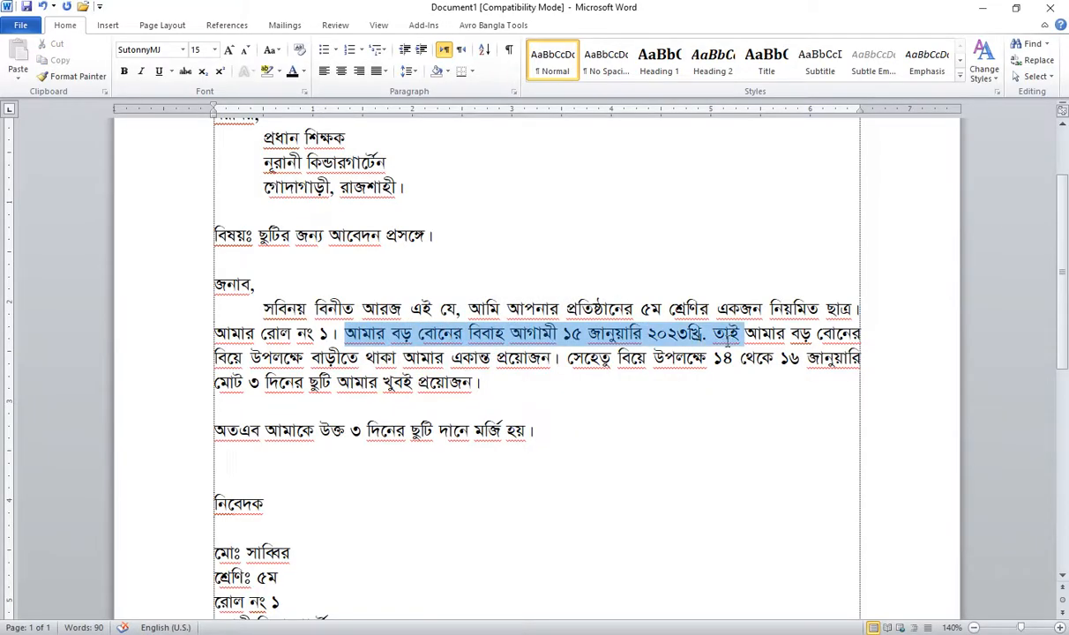
{"action": "left_click", "coordinate": [462, 357]}
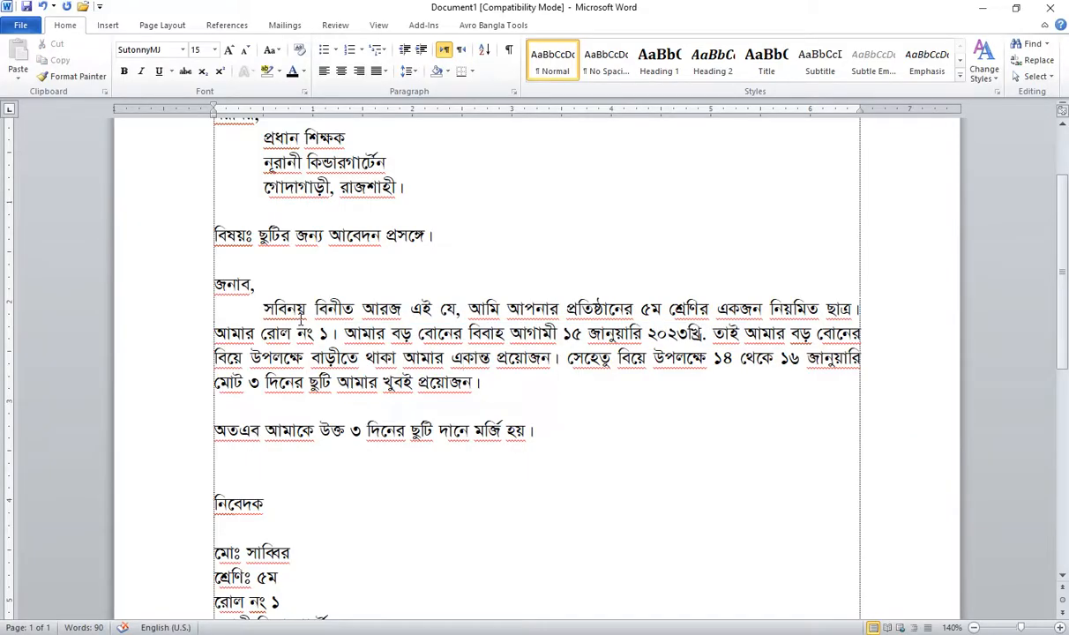
{"action": "left_click_drag", "start_coordinate": [318, 333], "coordinate": [551, 357]}
{"action": "scroll", "coordinate": [322, 291], "scroll_direction": "up", "scroll_amount": 1}
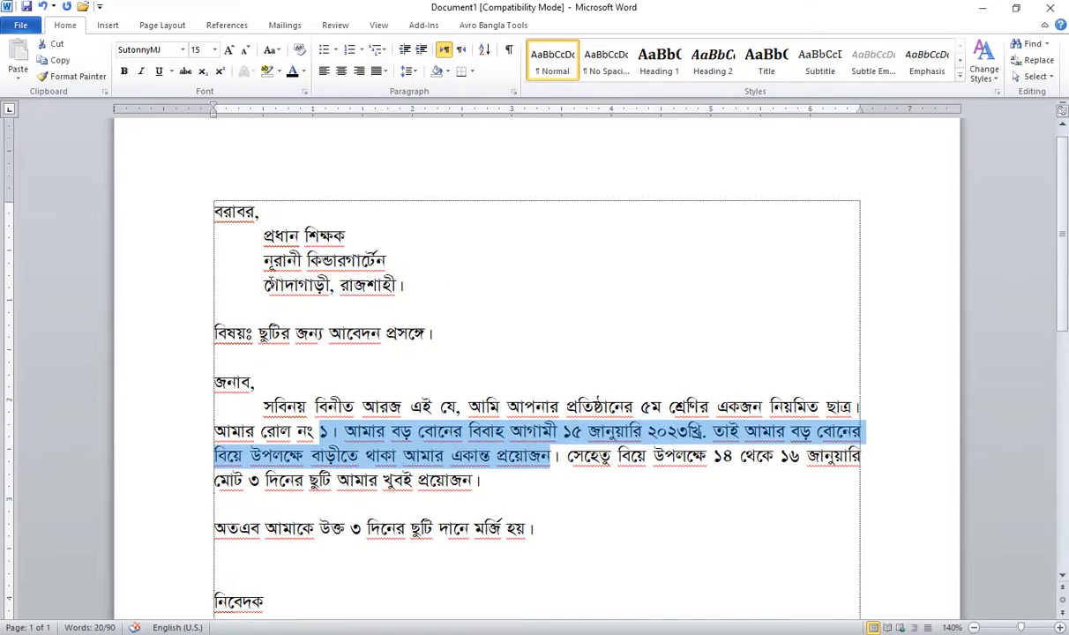
{"action": "scroll", "coordinate": [318, 379], "scroll_direction": "down", "scroll_amount": 2}
{"action": "scroll", "coordinate": [269, 335], "scroll_direction": "up", "scroll_amount": 2}
Remove the indents from the three recipient lines under "বরাবর," and from the body paragraph's first line
{"action": "left_click", "coordinate": [261, 234]}
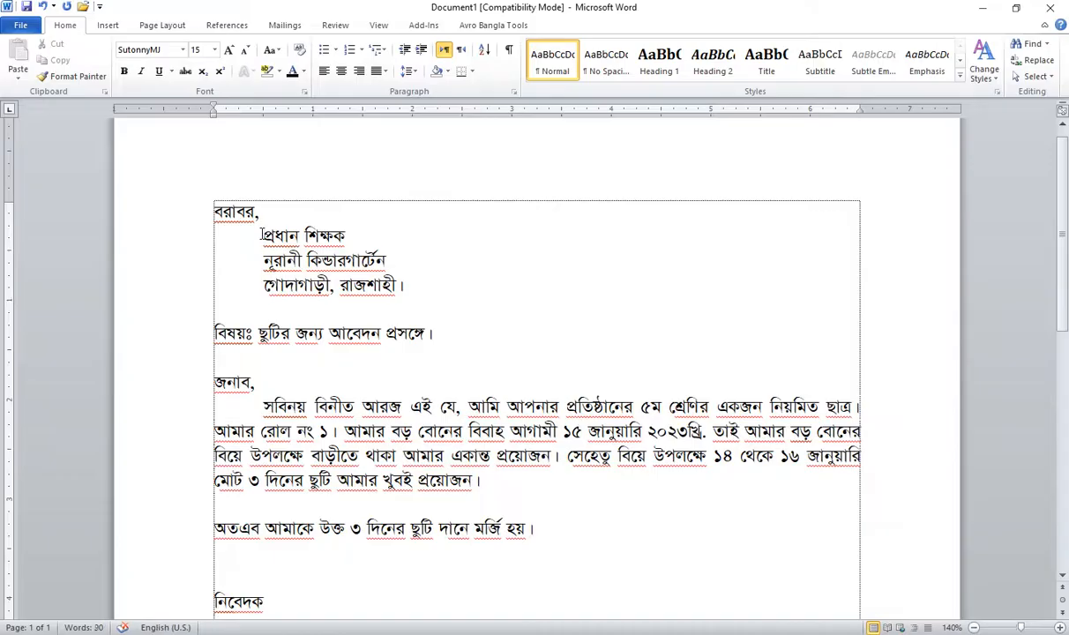
{"action": "key", "text": "BackSpace"}
{"action": "left_click", "coordinate": [254, 260]}
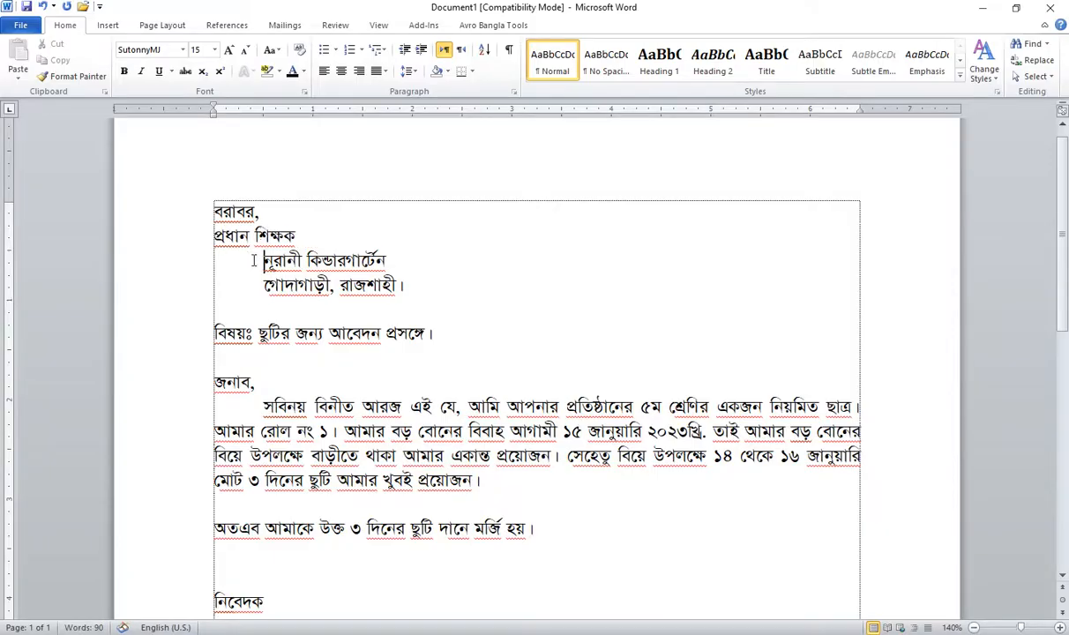
{"action": "key", "text": "BackSpace"}
{"action": "left_click", "coordinate": [248, 286]}
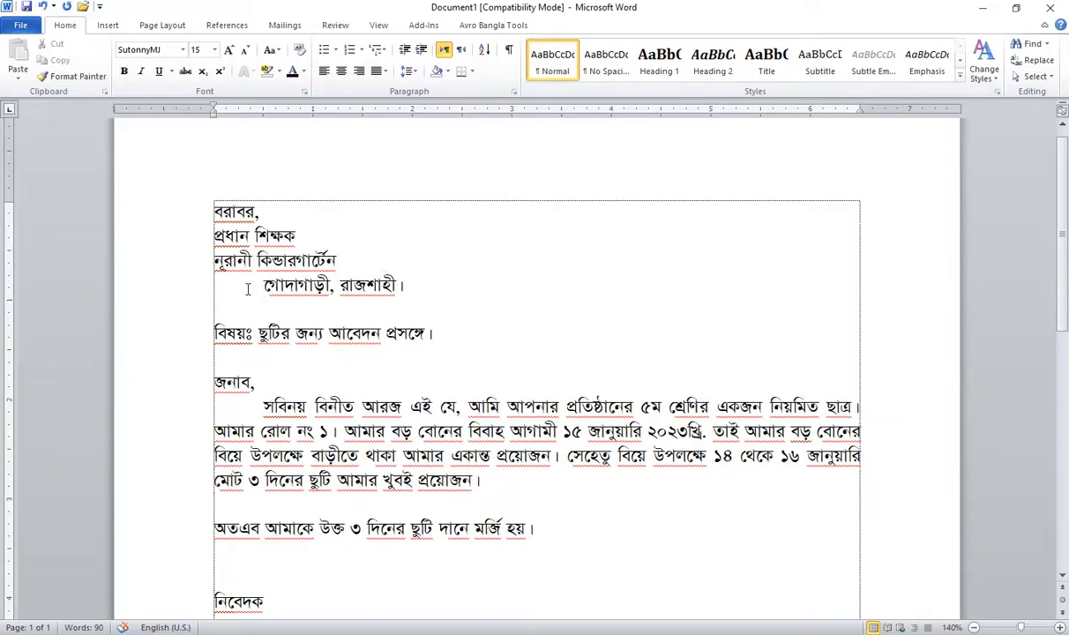
{"action": "key", "text": "BackSpace"}
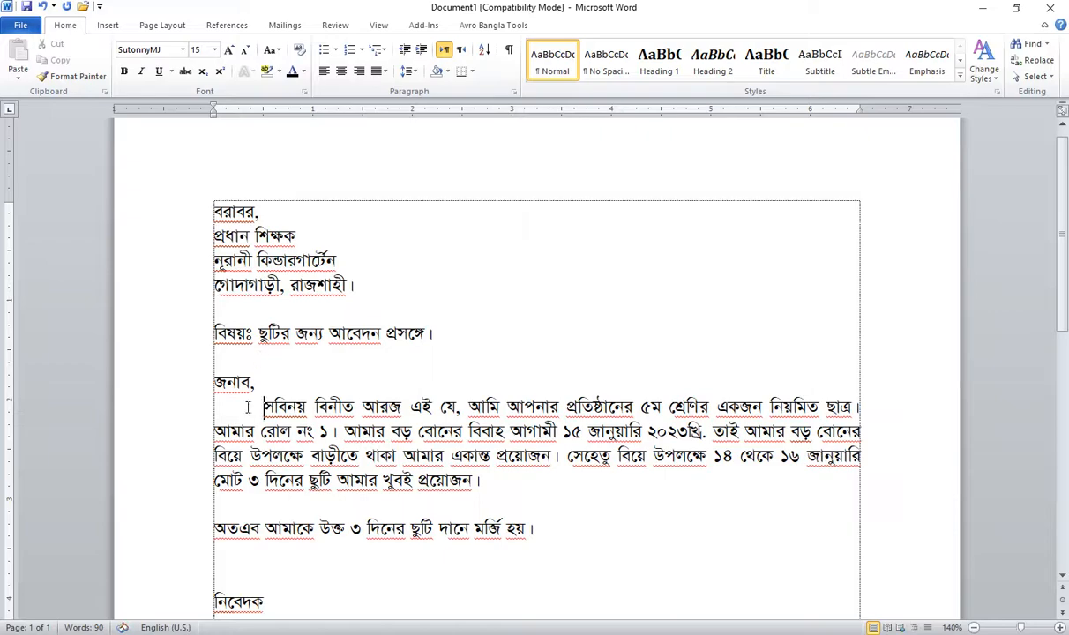
{"action": "key", "text": "BackSpace"}
{"action": "scroll", "coordinate": [166, 231], "scroll_direction": "down", "scroll_amount": 3}
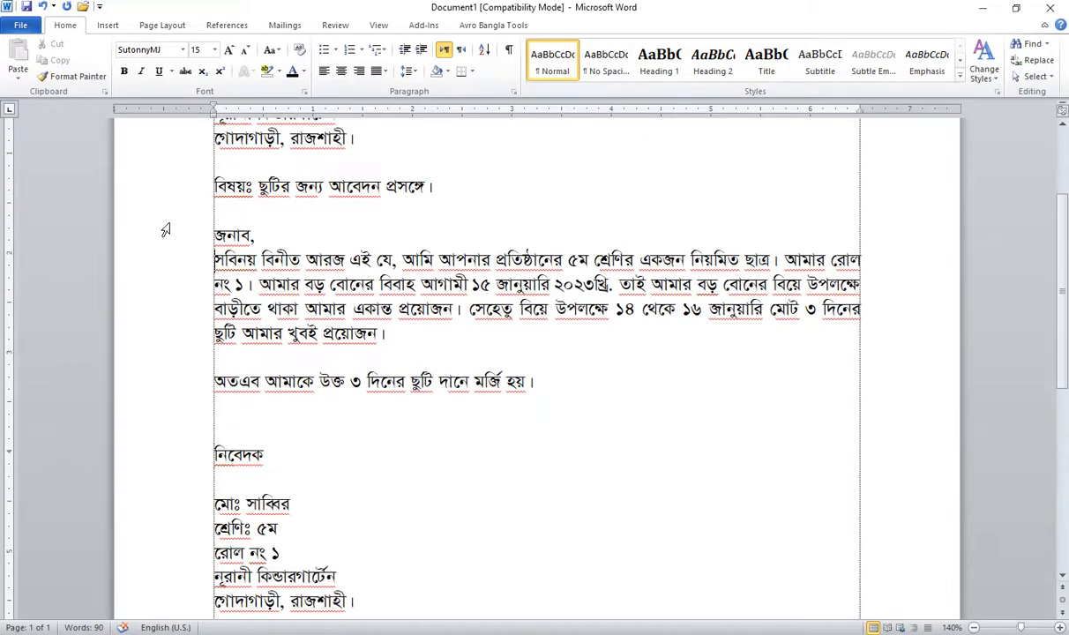
Insert two more blank lines between "নিবেদক" and the applicant's name to leave room for a signature
{"action": "scroll", "coordinate": [164, 242], "scroll_direction": "down", "scroll_amount": 4}
{"action": "left_click", "coordinate": [243, 289]}
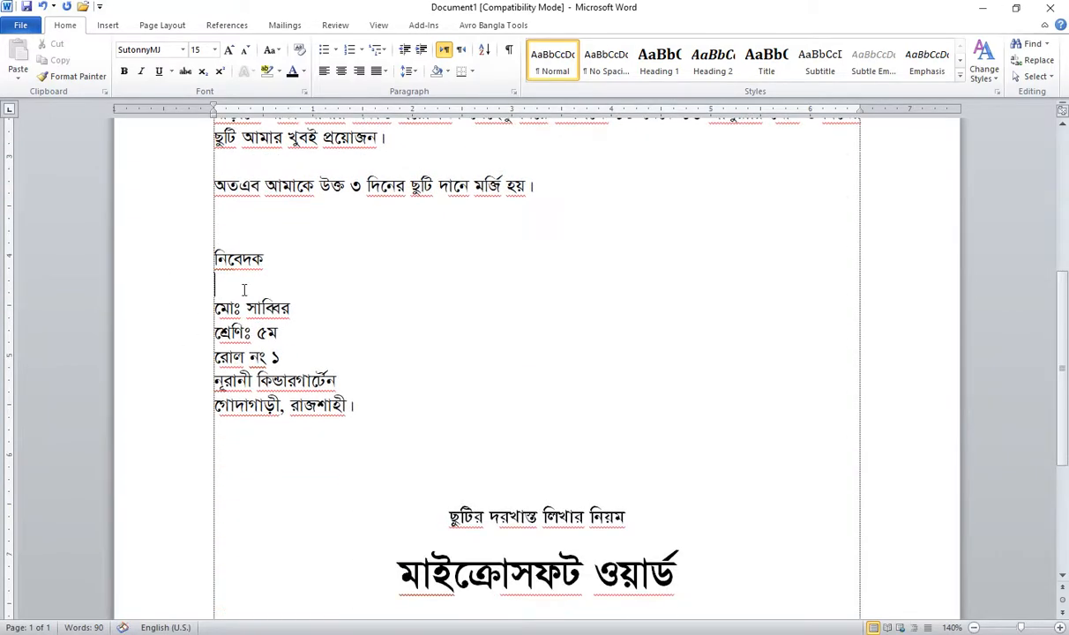
{"action": "key", "text": "Return"}
{"action": "key", "text": "Return"}
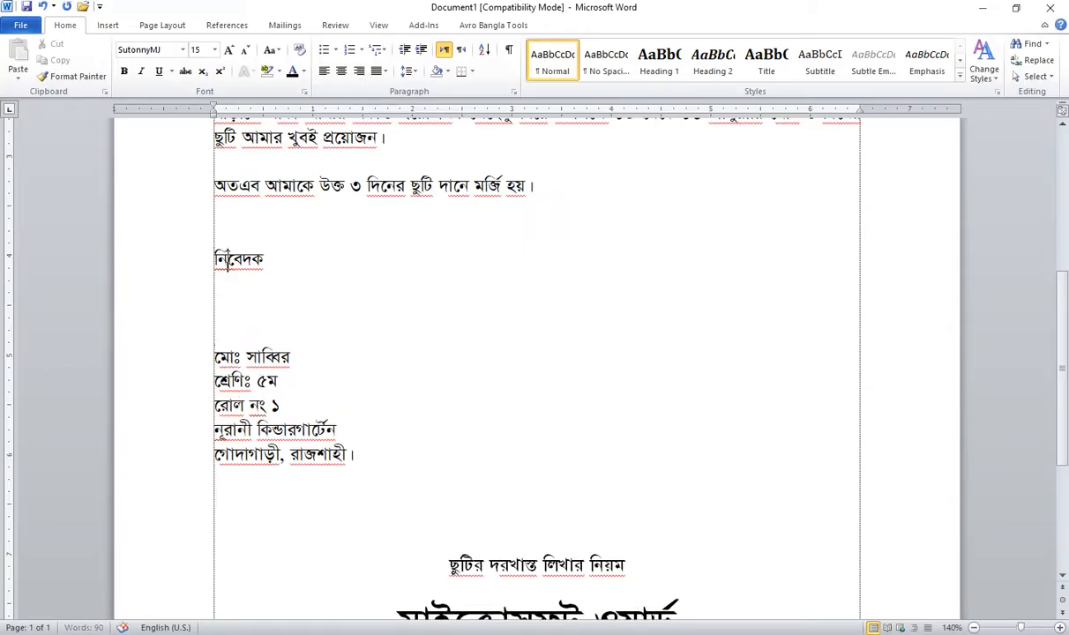
{"action": "left_click_drag", "start_coordinate": [189, 286], "coordinate": [186, 344]}
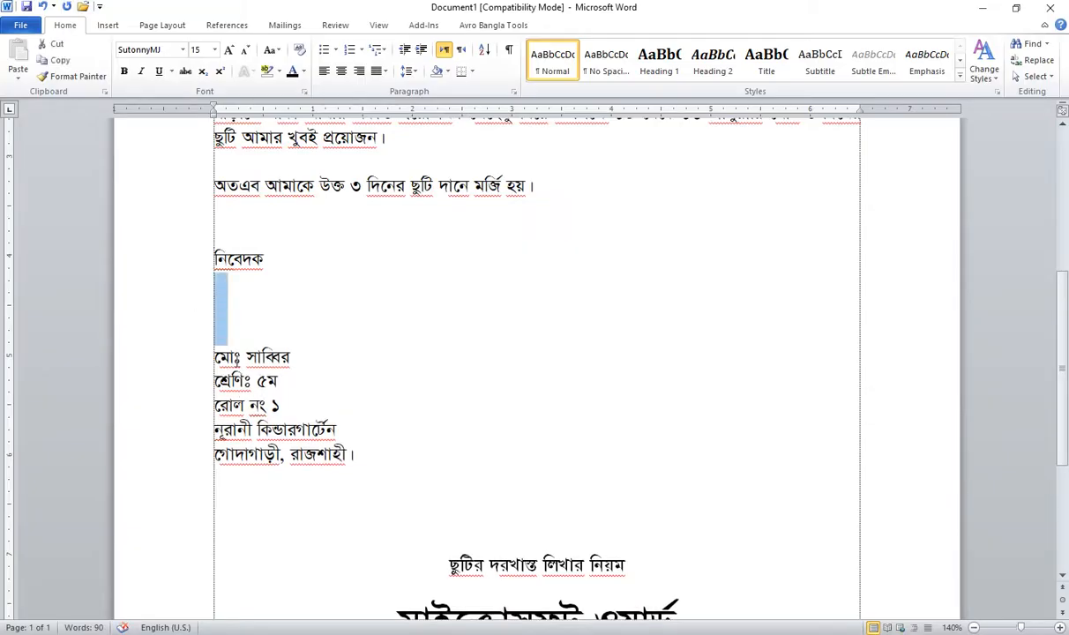
{"action": "left_click", "coordinate": [238, 357]}
{"action": "left_click_drag", "start_coordinate": [204, 292], "coordinate": [215, 339]}
Enclose the applicant's name in the signature block in parentheses
{"action": "left_click", "coordinate": [257, 360]}
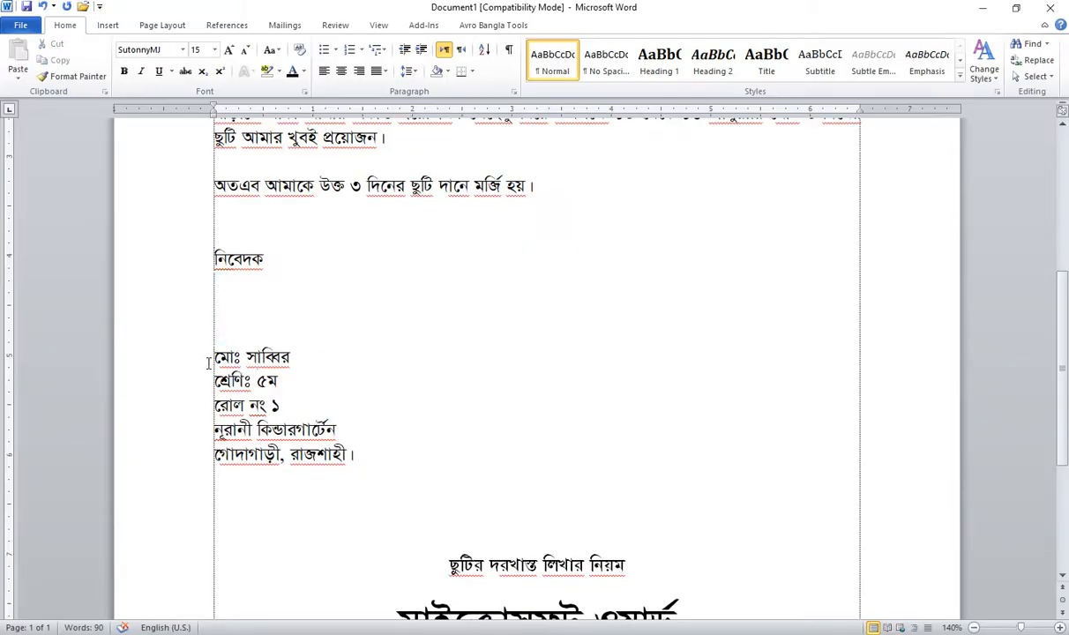
{"action": "type", "text": "("}
{"action": "key", "text": "End"}
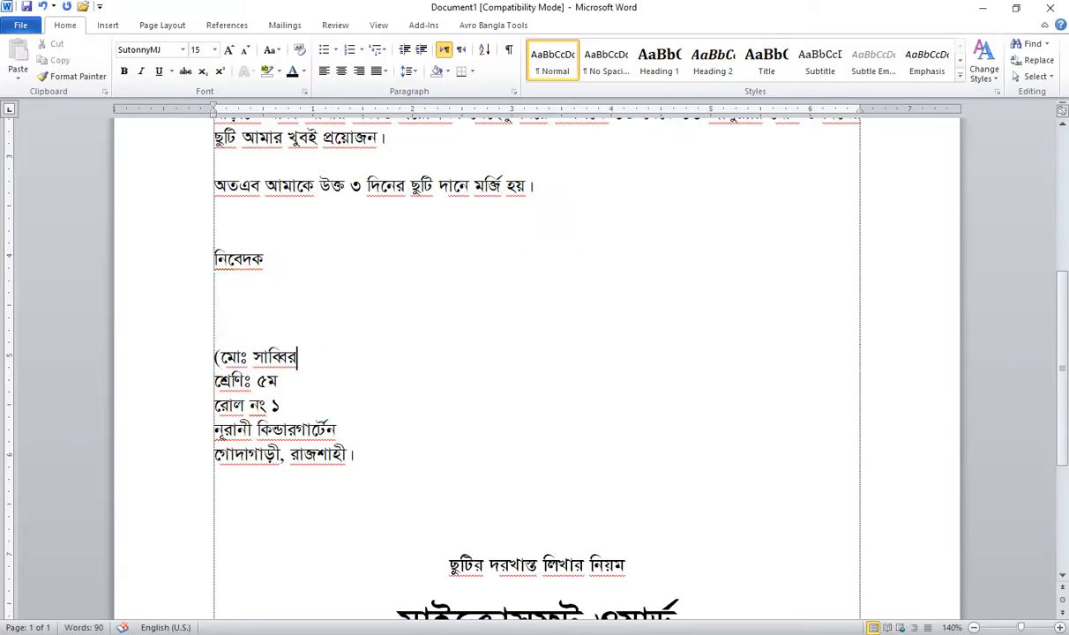
{"action": "type", "text": ")"}
{"action": "left_click_drag", "start_coordinate": [213, 357], "coordinate": [222, 357]}
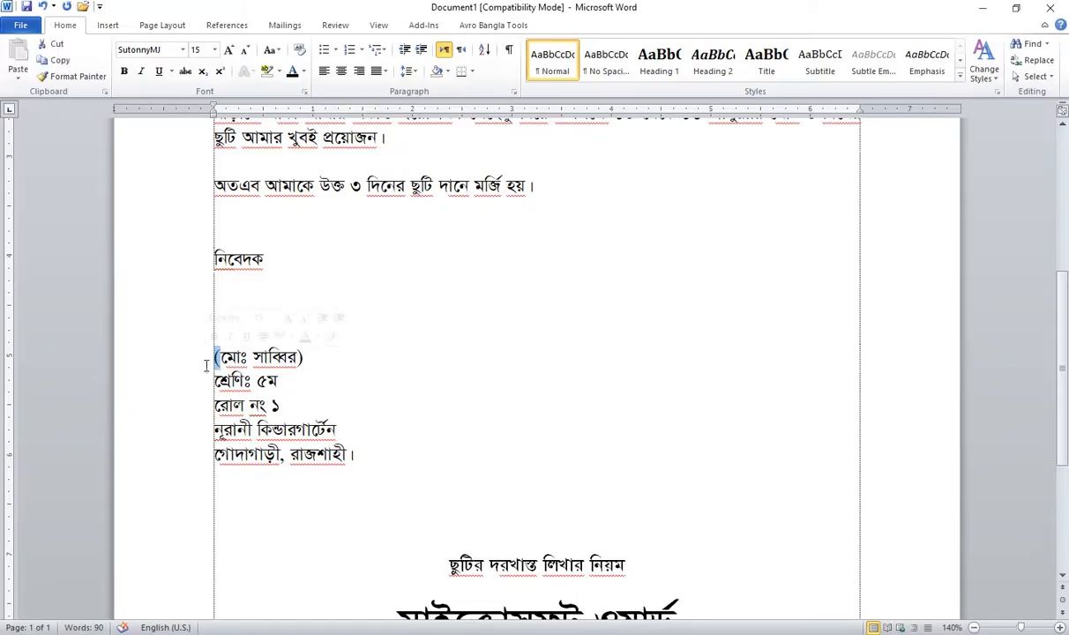
{"action": "left_click", "coordinate": [310, 356]}
Delete the two centred title lines "ছুটির দরখাস্ত লিখার নিয়ম" and "মাইক্রোসফট ওয়ার্ড" below the signature block
{"action": "scroll", "coordinate": [132, 362], "scroll_direction": "up", "scroll_amount": 3}
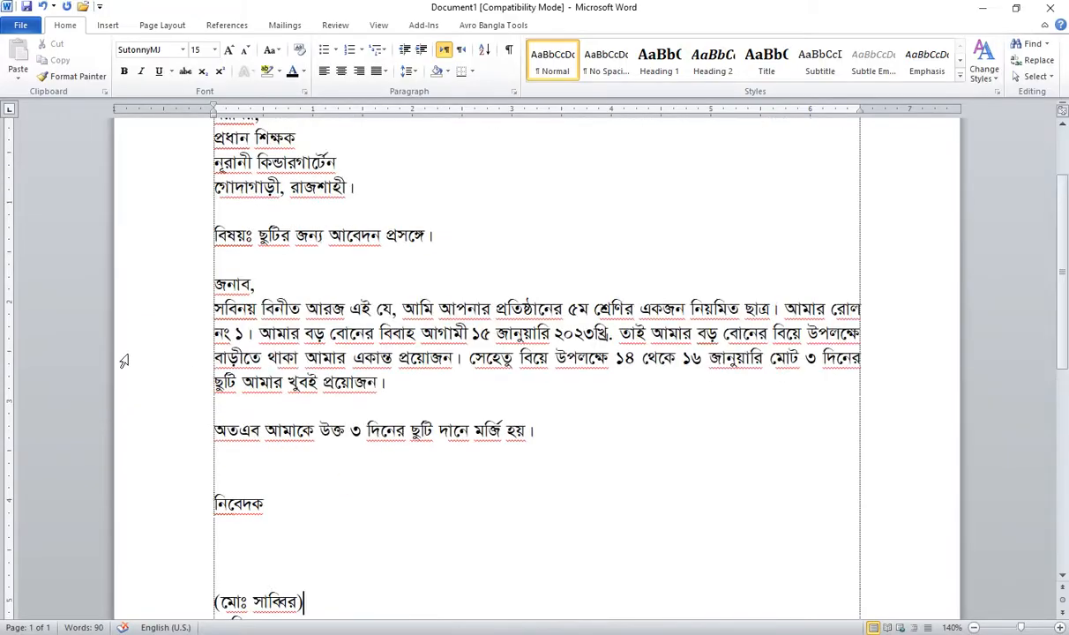
{"action": "scroll", "coordinate": [124, 362], "scroll_direction": "down", "scroll_amount": 5}
{"action": "left_click_drag", "start_coordinate": [447, 301], "coordinate": [794, 541]}
{"action": "key", "text": "Delete"}
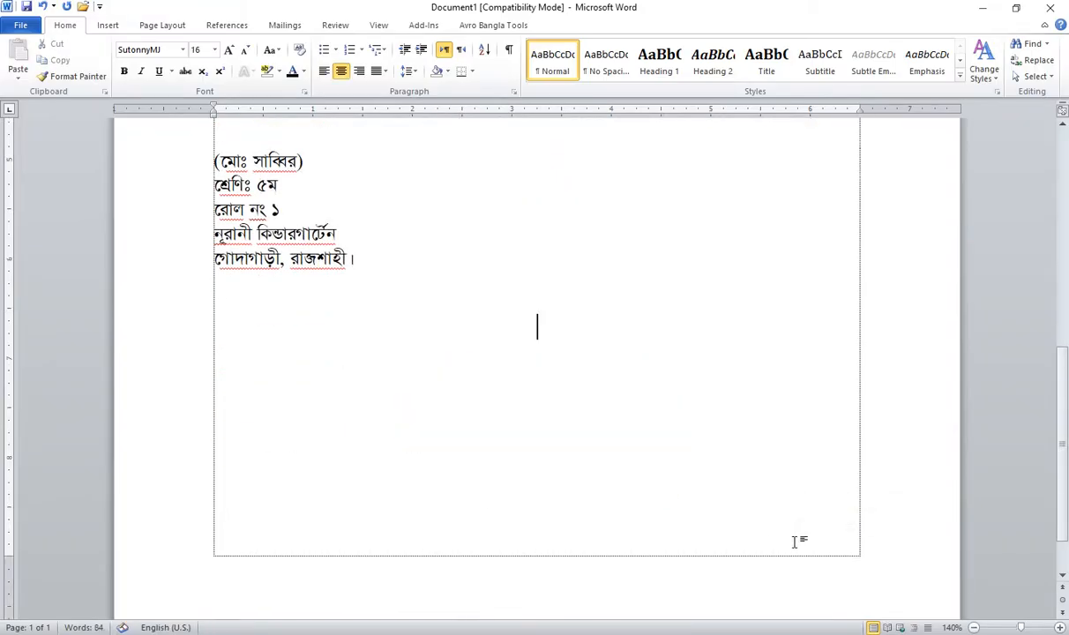
Indent the three recipient lines under "বরাবর," together by 0.5"
{"action": "scroll", "coordinate": [676, 430], "scroll_direction": "up", "scroll_amount": 6}
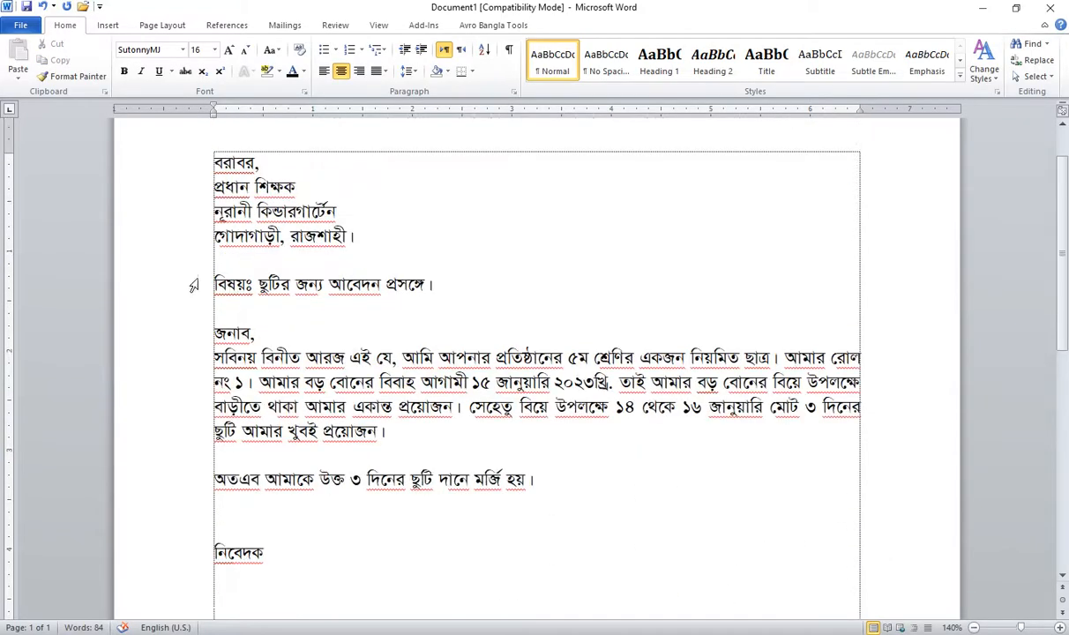
{"action": "left_click", "coordinate": [188, 189]}
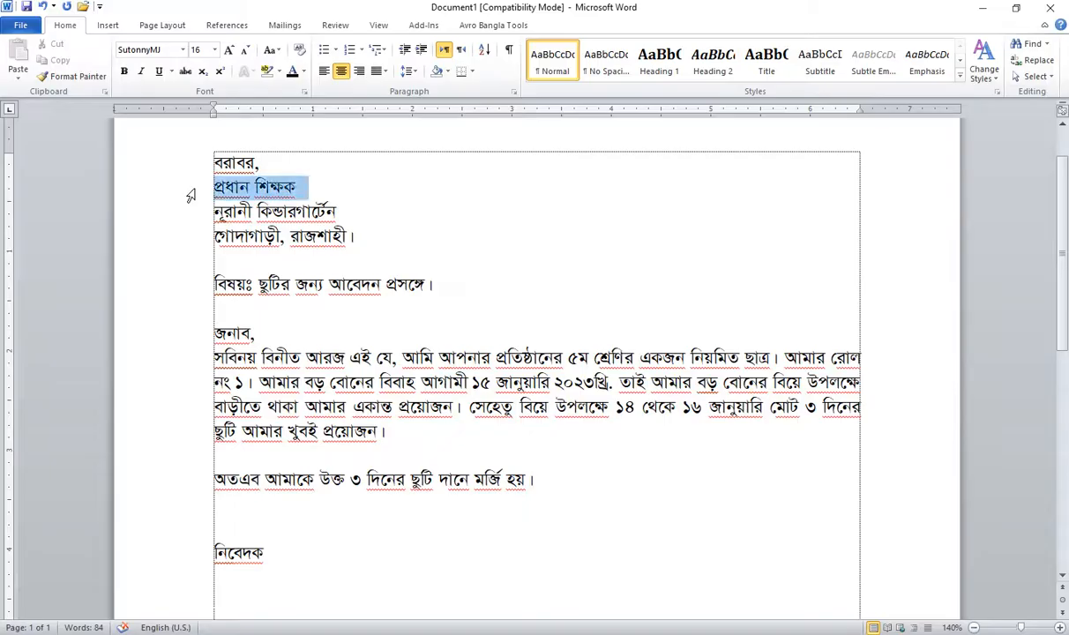
{"action": "left_click_drag", "start_coordinate": [190, 195], "coordinate": [196, 240]}
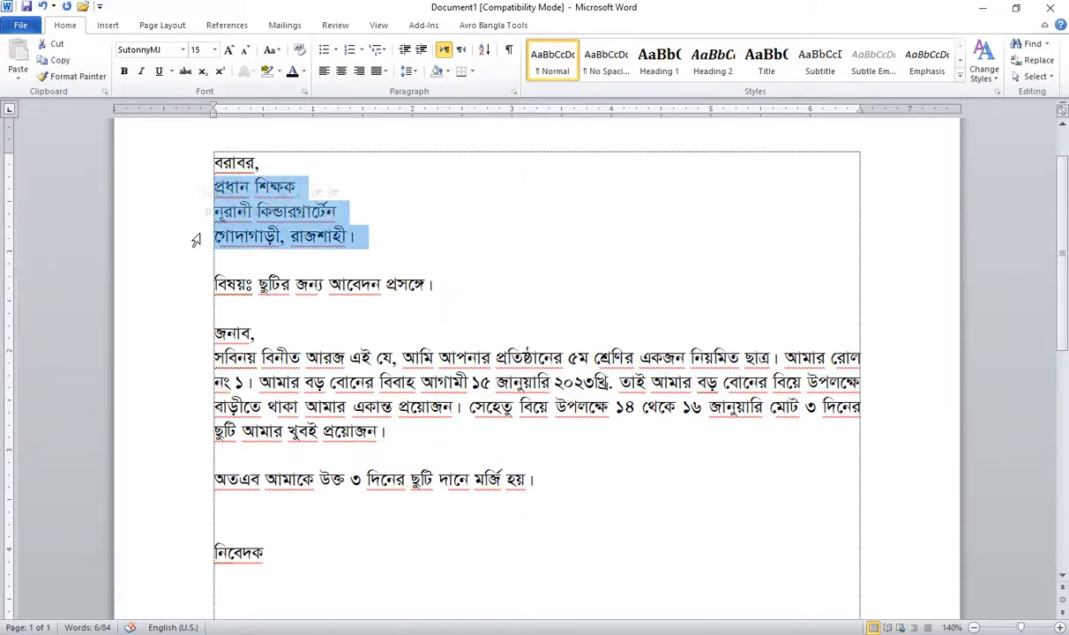
{"action": "key", "text": "Tab"}
Indent the first line of the body paragraph, before "সবিনয়", by 0.5"
{"action": "scroll", "coordinate": [203, 240], "scroll_direction": "down", "scroll_amount": 2}
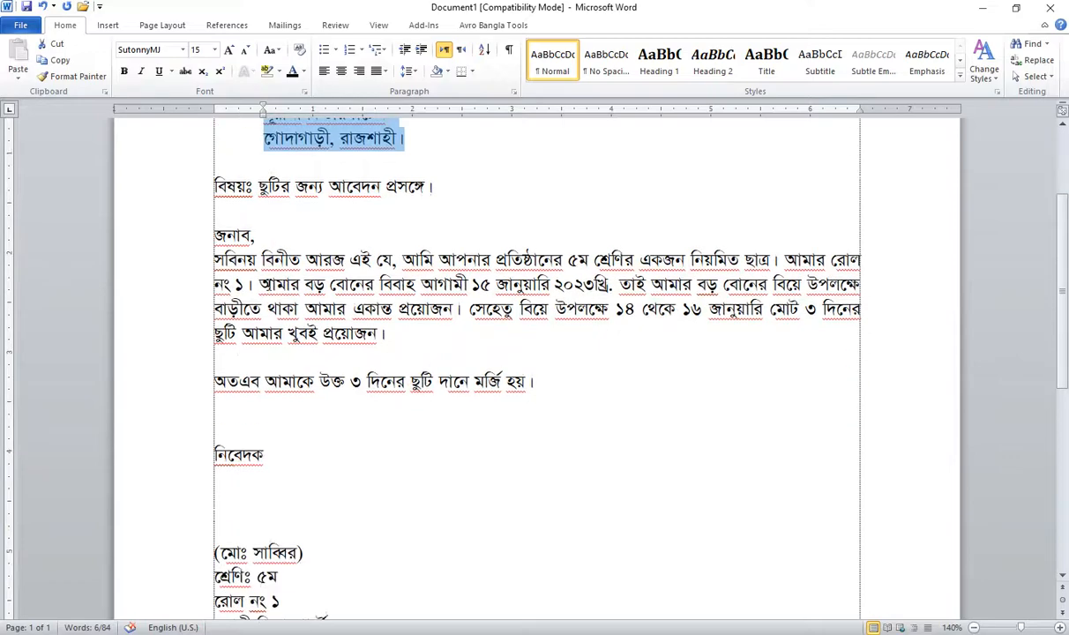
{"action": "left_click", "coordinate": [204, 160]}
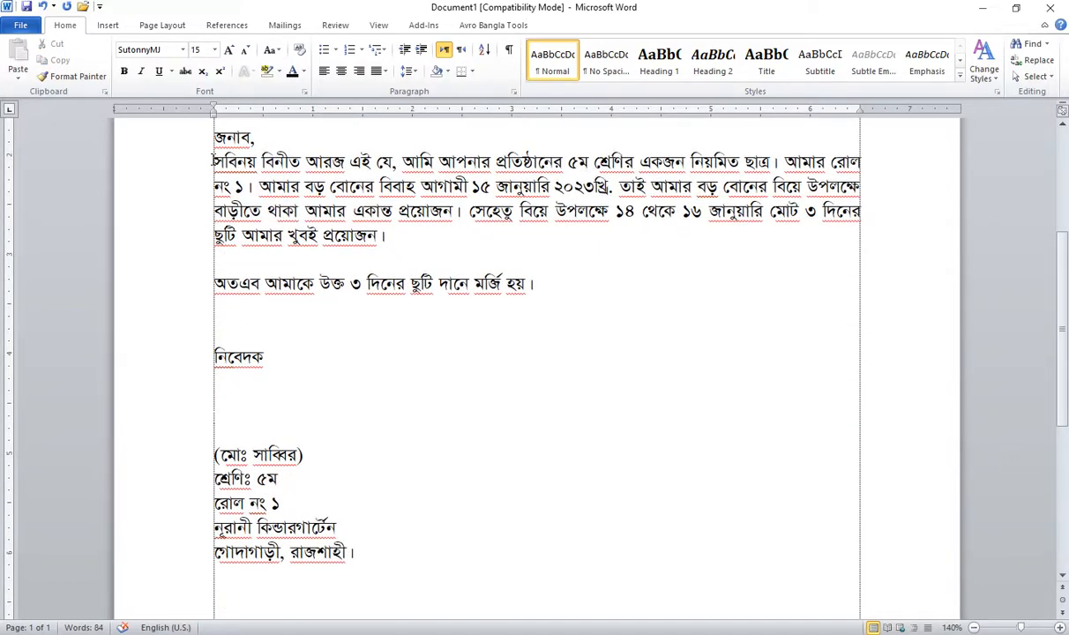
{"action": "key", "text": "Tab"}
Centre the whole signature block from "নিবেদক" down to the town line and increase its left indent to 4"
{"action": "scroll", "coordinate": [168, 388], "scroll_direction": "down", "scroll_amount": 1}
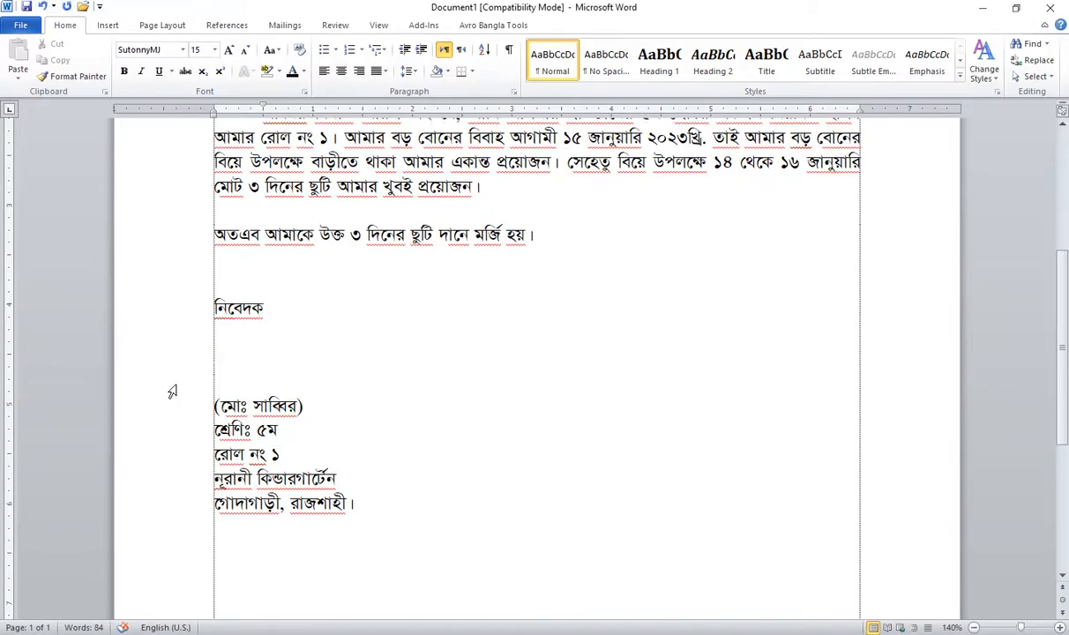
{"action": "left_click_drag", "start_coordinate": [172, 304], "coordinate": [201, 503]}
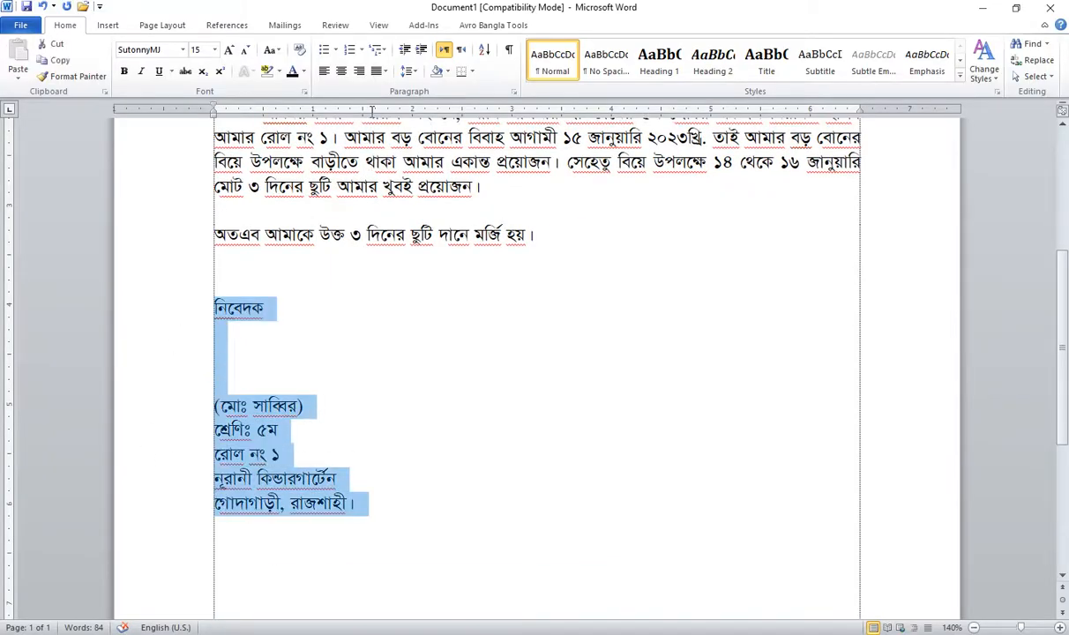
{"action": "left_click", "coordinate": [343, 72]}
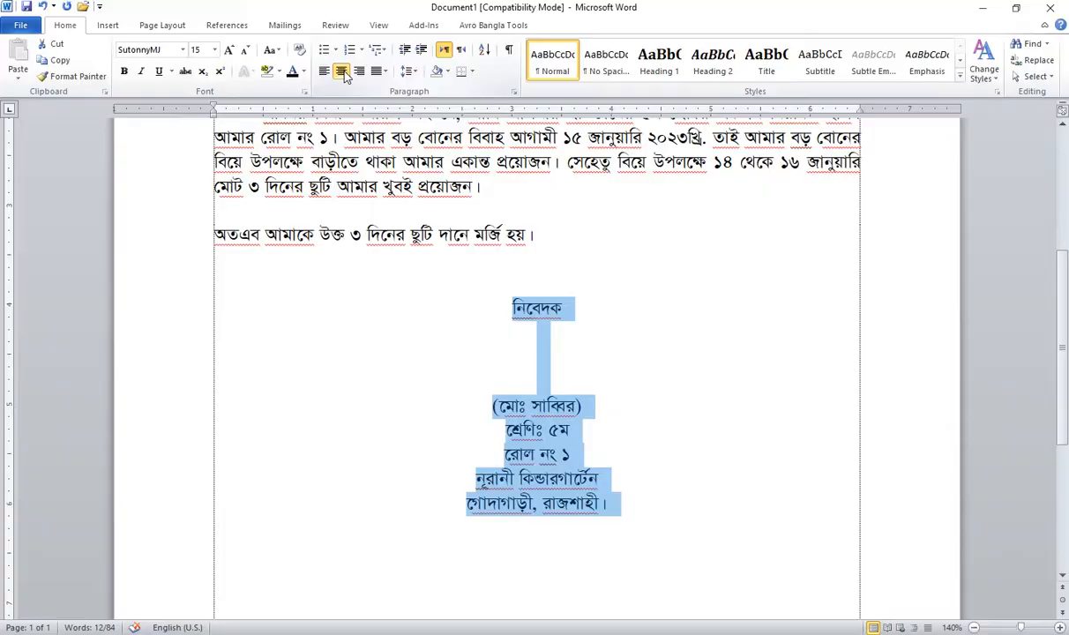
{"action": "key", "text": "ctrl+m"}
{"action": "key", "text": "ctrl+m"}
{"action": "key", "text": "ctrl+m"}
{"action": "key", "text": "ctrl+m"}
{"action": "key", "text": "ctrl+m"}
{"action": "key", "text": "ctrl+m"}
{"action": "key", "text": "ctrl+m"}
{"action": "key", "text": "ctrl+m"}
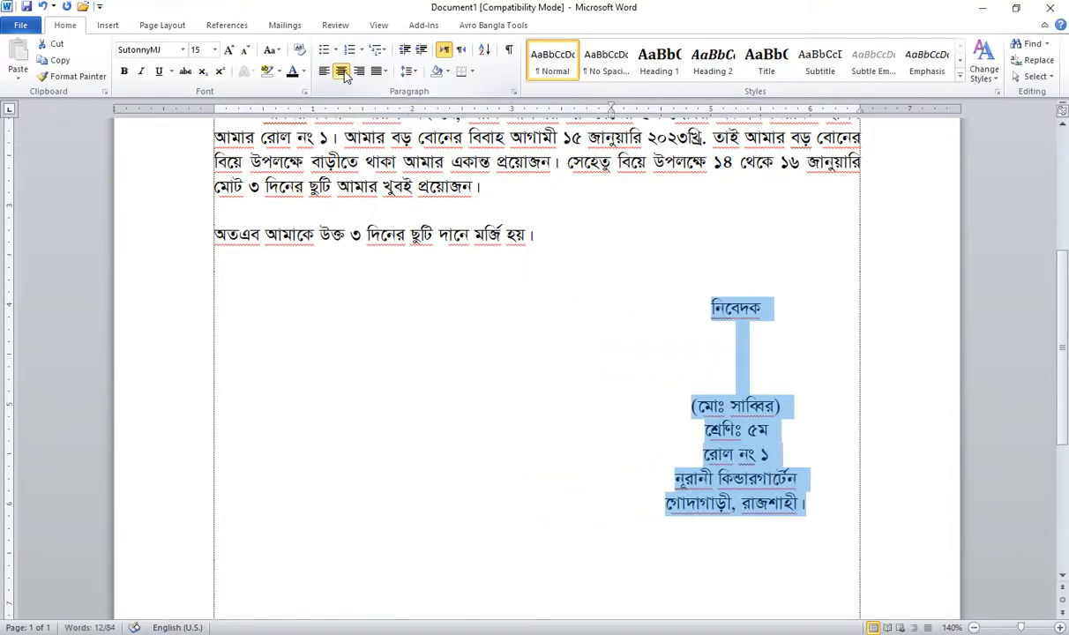
{"action": "left_click", "coordinate": [513, 219]}
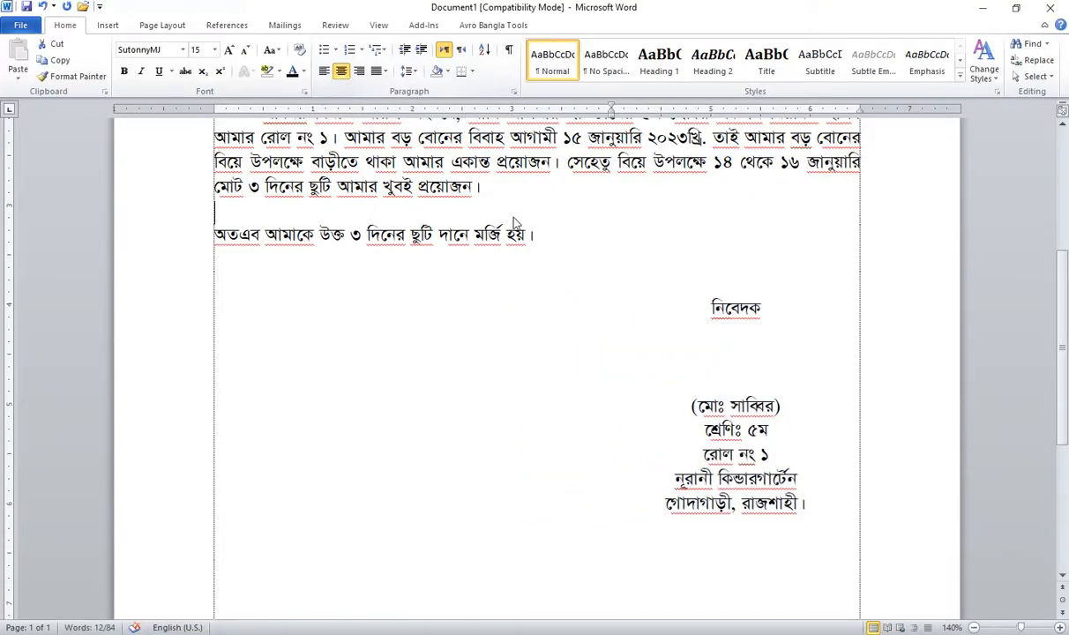
Make the subject line "বিষয়ঃ ছুটির জন্য আবেদন প্রসঙ্গে।" bold and underlined
{"action": "scroll", "coordinate": [515, 217], "scroll_direction": "up", "scroll_amount": 7}
{"action": "scroll", "coordinate": [362, 316], "scroll_direction": "down", "scroll_amount": 1}
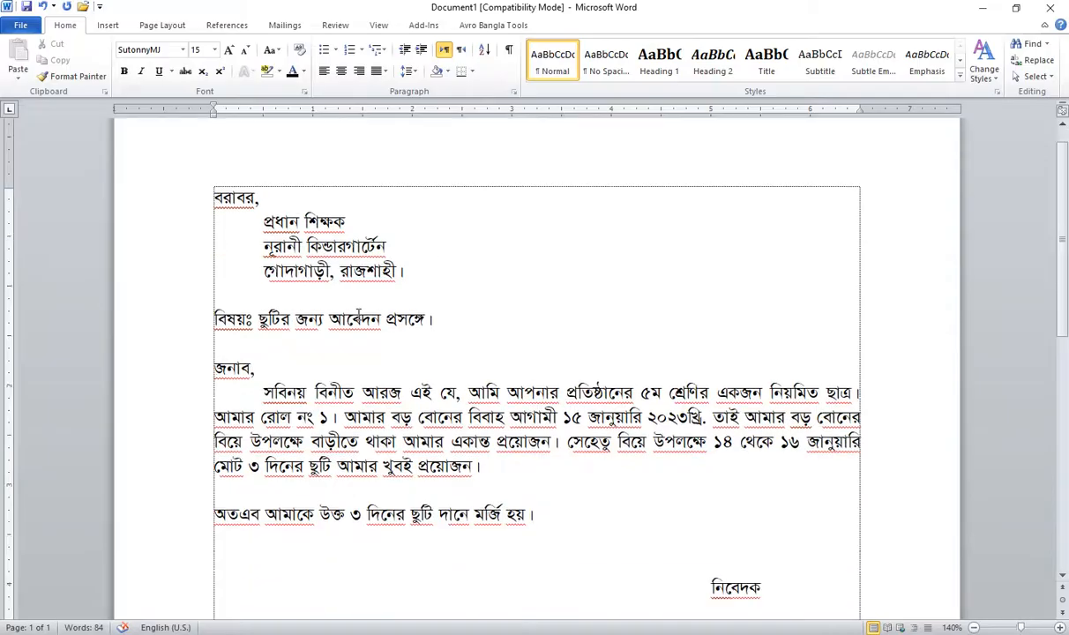
{"action": "left_click", "coordinate": [413, 271]}
{"action": "left_click_drag", "start_coordinate": [408, 319], "coordinate": [394, 319]}
{"action": "left_click_drag", "start_coordinate": [459, 317], "coordinate": [217, 320]}
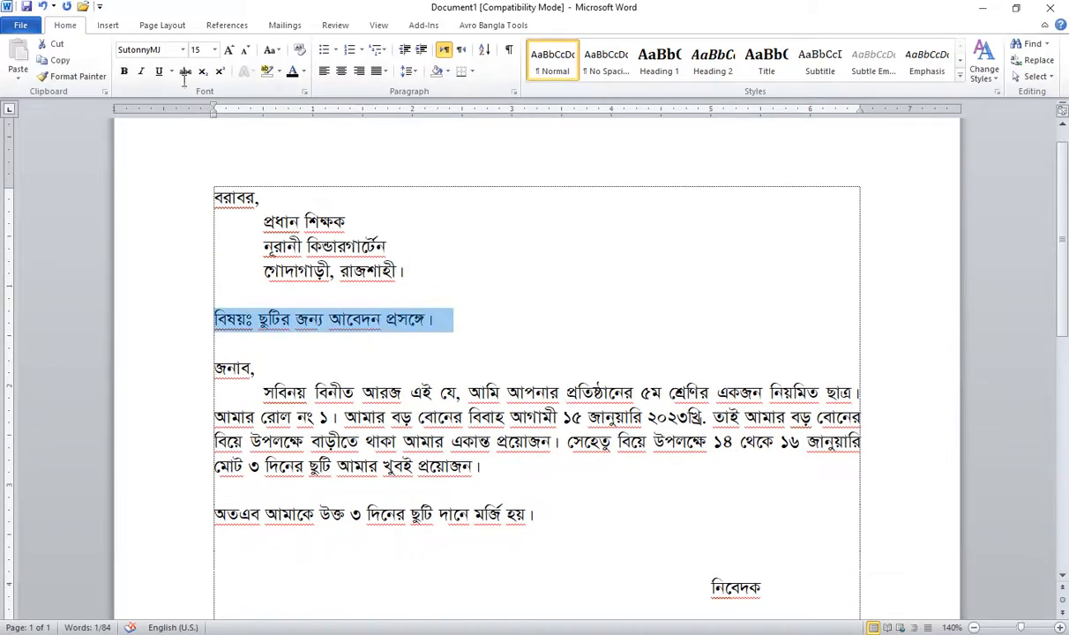
{"action": "left_click", "coordinate": [124, 72]}
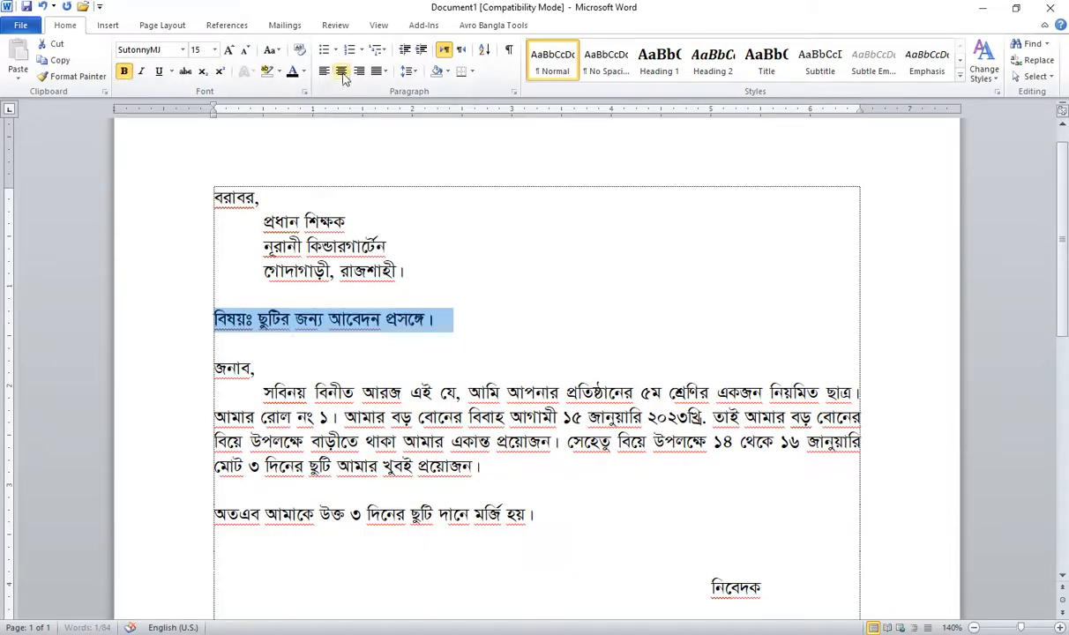
{"action": "left_click", "coordinate": [160, 71]}
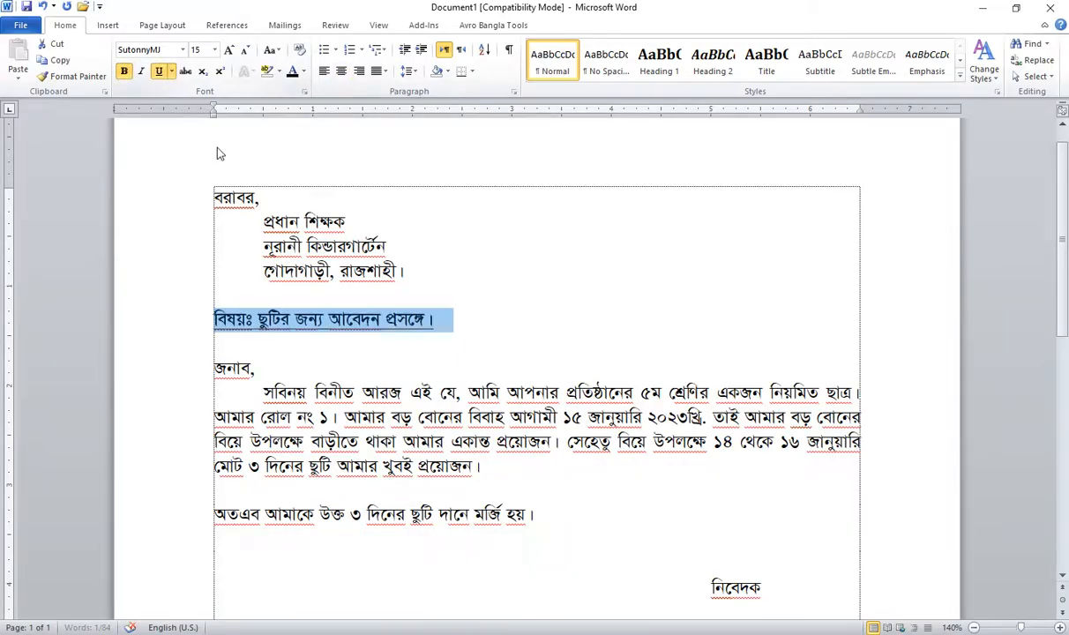
{"action": "left_click", "coordinate": [387, 246]}
Set custom page margins for the whole document, with a 1.5" left margin and a narrower right margin
{"action": "left_click", "coordinate": [162, 25]}
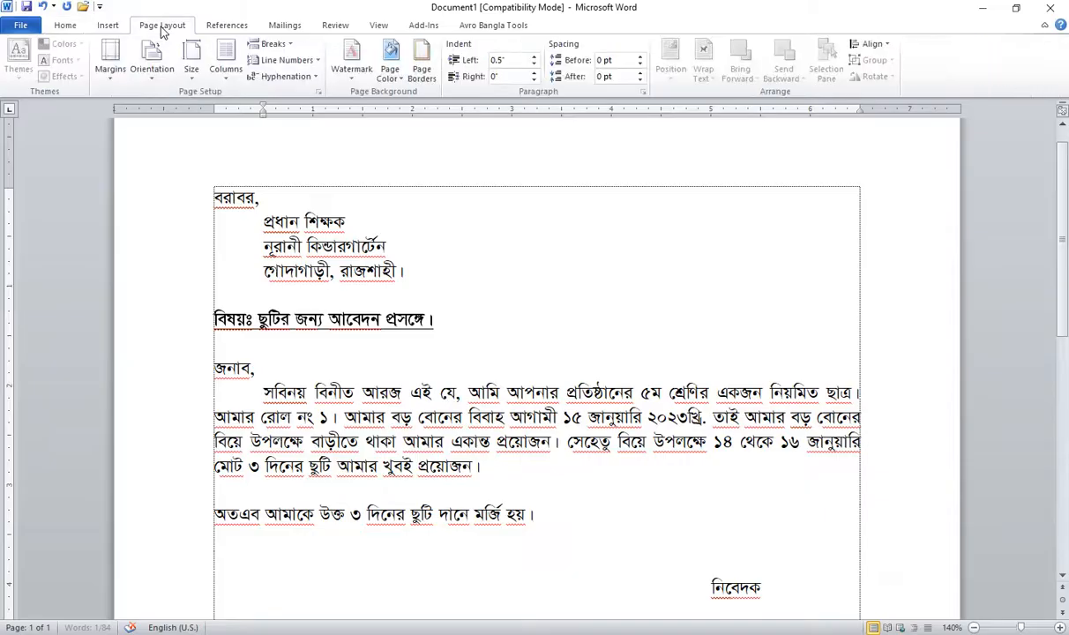
{"action": "left_click", "coordinate": [110, 58]}
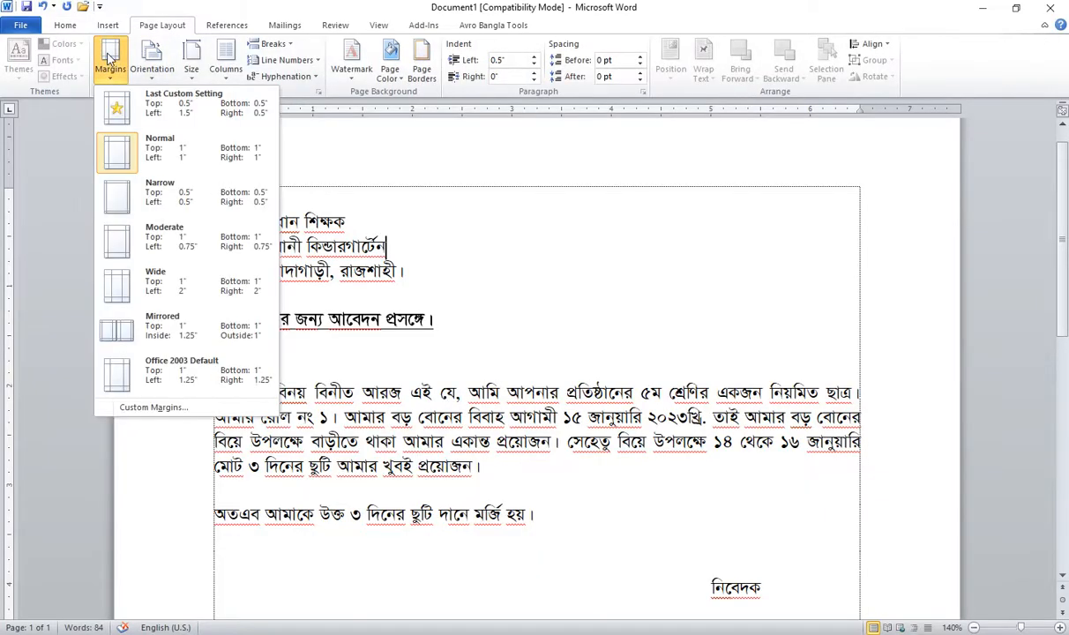
{"action": "left_click", "coordinate": [181, 407]}
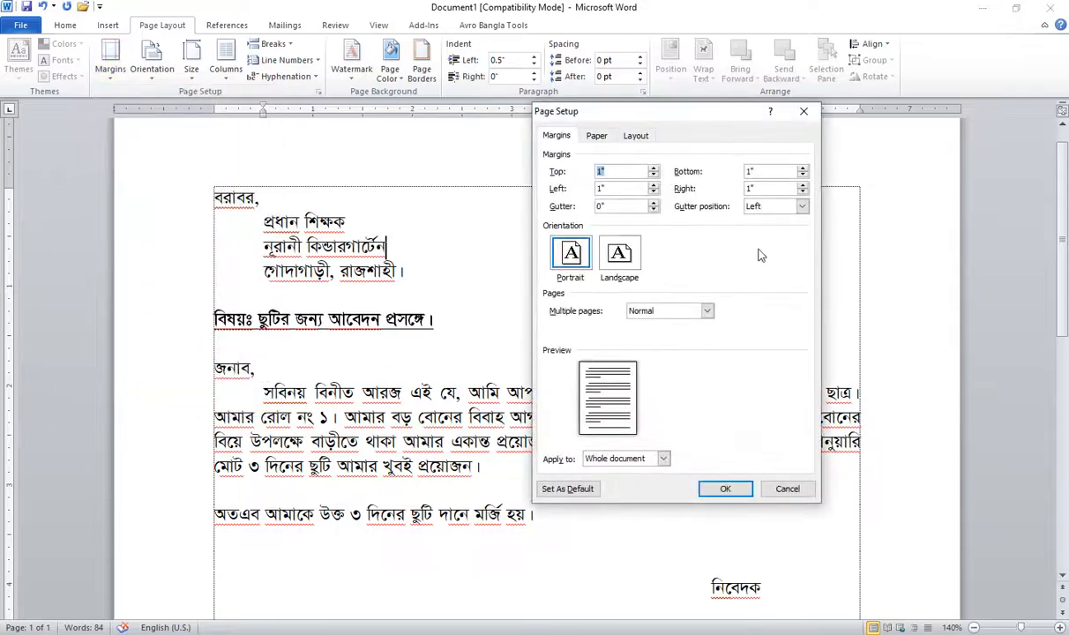
{"action": "left_click_drag", "start_coordinate": [620, 190], "coordinate": [462, 190]}
{"action": "type", "text": "1.5"}
{"action": "key", "text": "Tab"}
{"action": "left_click", "coordinate": [726, 488]}
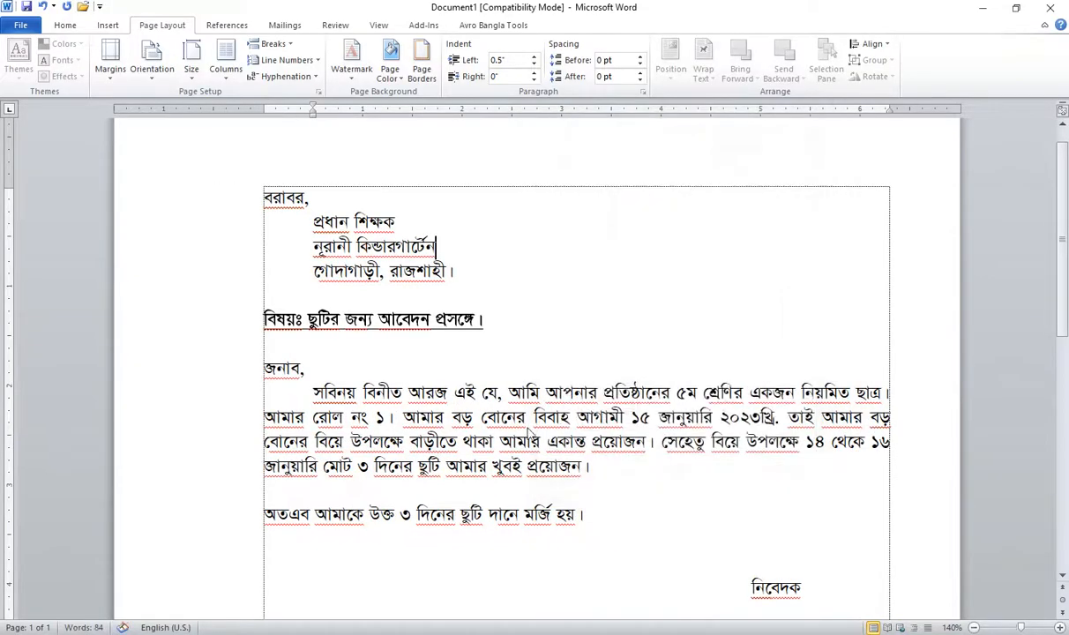
{"action": "scroll", "coordinate": [257, 313], "scroll_direction": "up", "scroll_amount": 1}
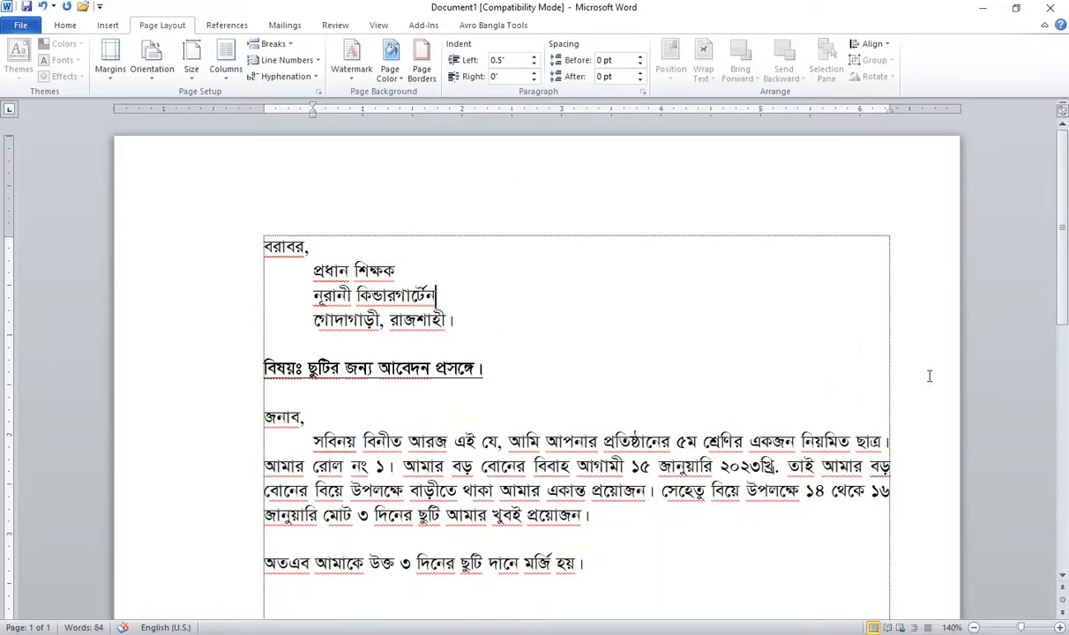
Make the applicant's name line in the signature block bold
{"action": "scroll", "coordinate": [429, 389], "scroll_direction": "down", "scroll_amount": 12}
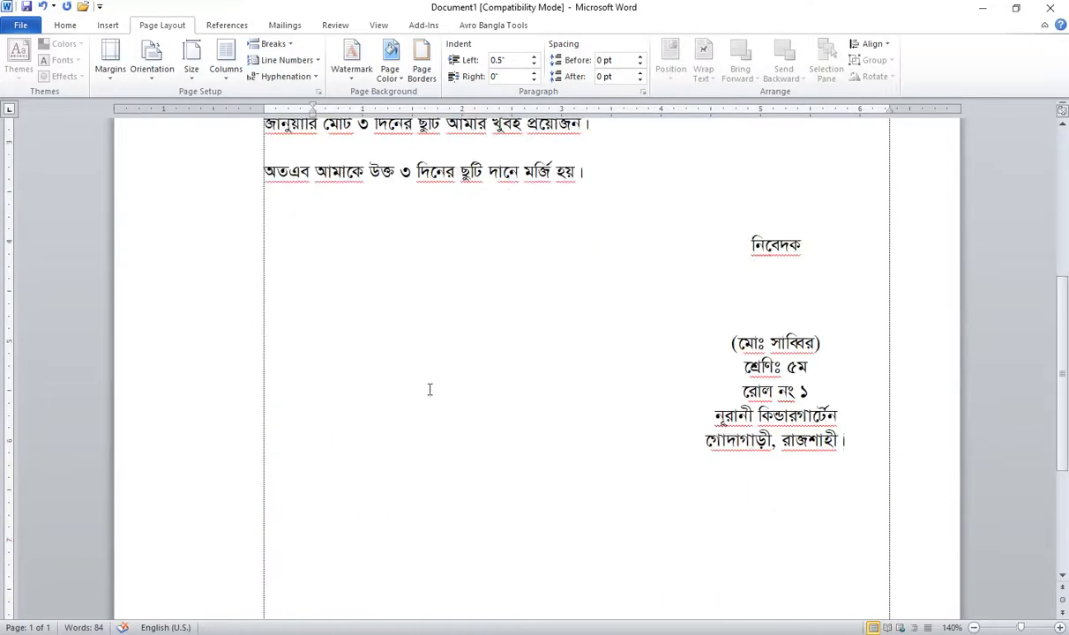
{"action": "scroll", "coordinate": [529, 536], "scroll_direction": "down", "scroll_amount": 1}
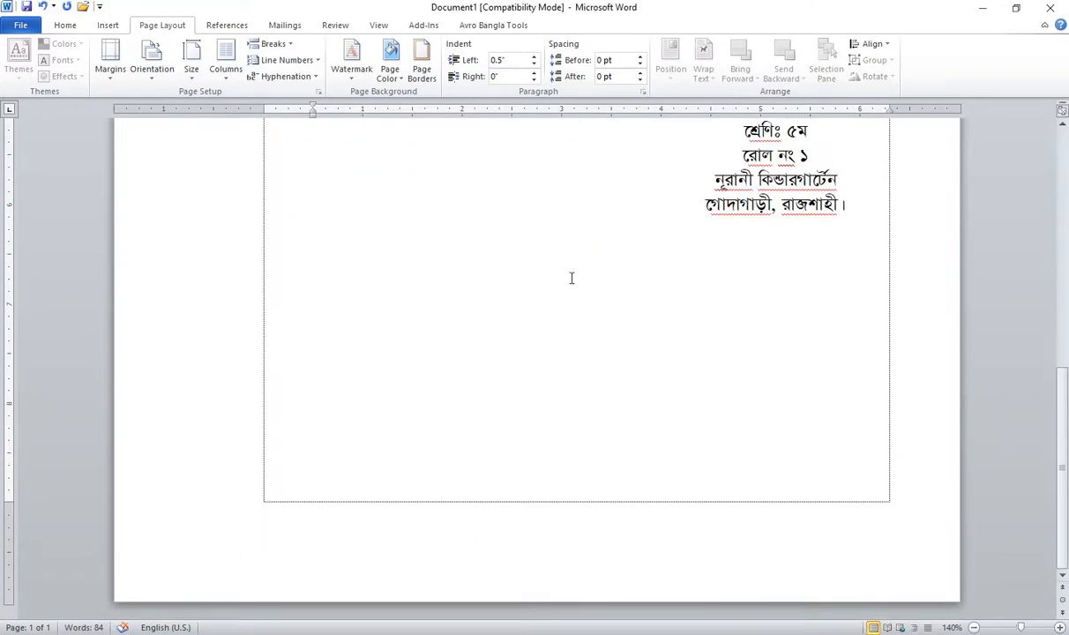
{"action": "scroll", "coordinate": [568, 278], "scroll_direction": "up", "scroll_amount": 5}
{"action": "scroll", "coordinate": [655, 291], "scroll_direction": "up", "scroll_amount": 3}
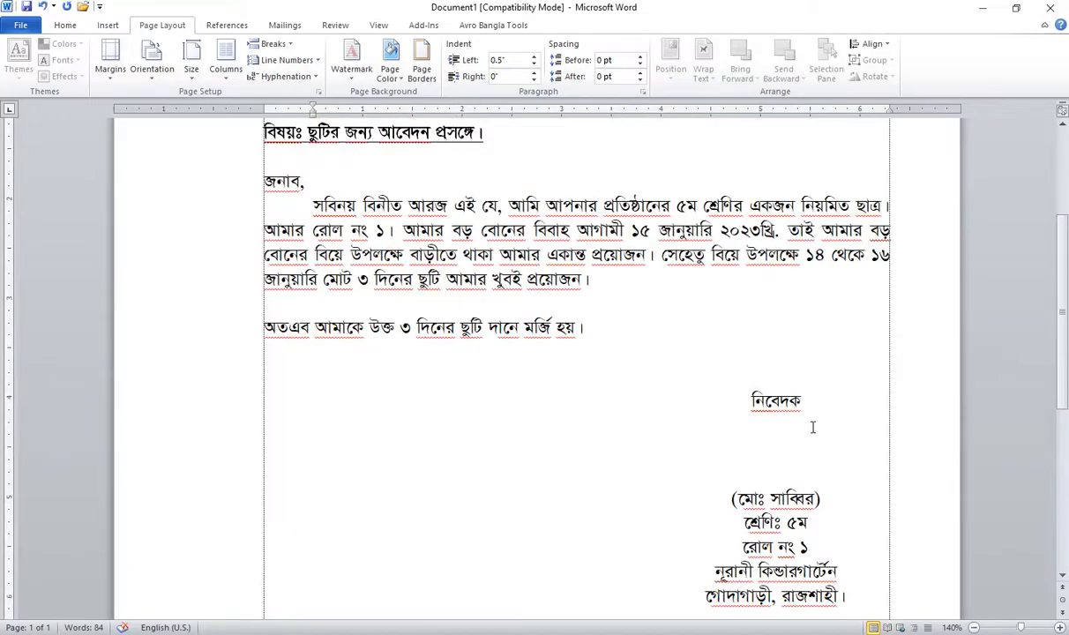
{"action": "scroll", "coordinate": [812, 429], "scroll_direction": "down", "scroll_amount": 3}
{"action": "left_click_drag", "start_coordinate": [842, 353], "coordinate": [596, 344]}
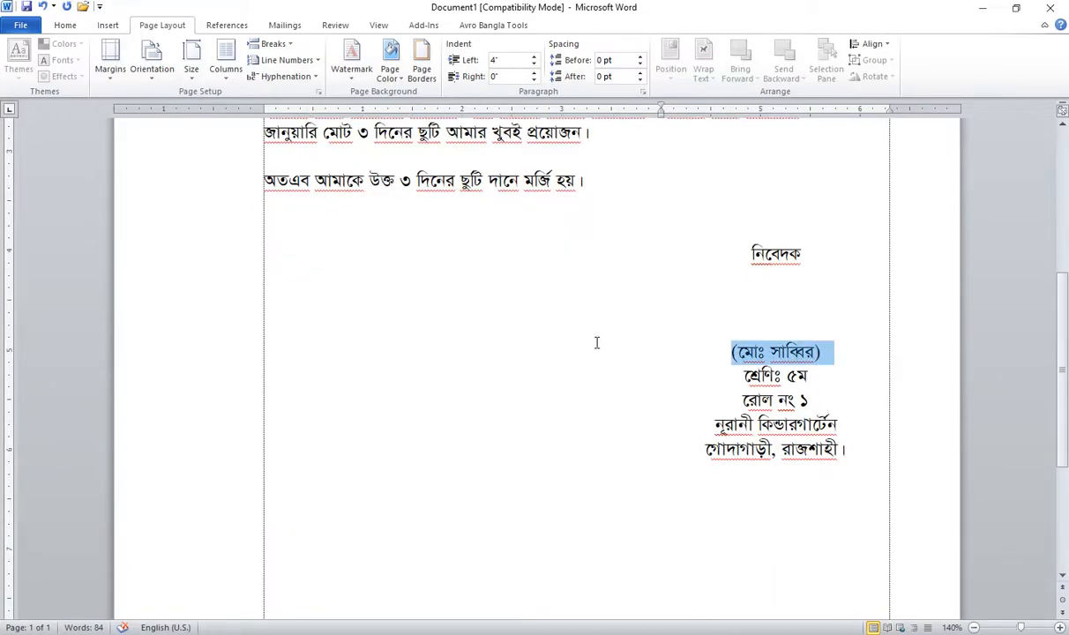
{"action": "left_click", "coordinate": [65, 26]}
{"action": "left_click", "coordinate": [124, 72]}
{"action": "left_click", "coordinate": [720, 404]}
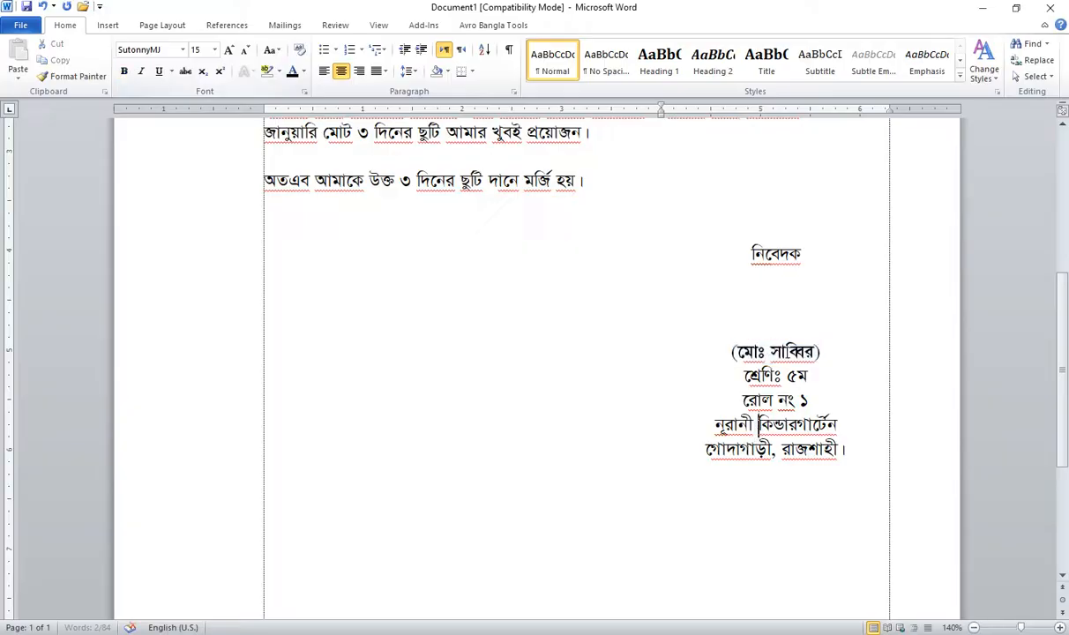
{"action": "left_click_drag", "start_coordinate": [730, 352], "coordinate": [850, 353]}
{"action": "left_click", "coordinate": [580, 351]}
Review the layout of the application, checking the recipient's address lines and the signature block from "নিবেদক" to the town line
{"action": "scroll", "coordinate": [579, 349], "scroll_direction": "up", "scroll_amount": 5}
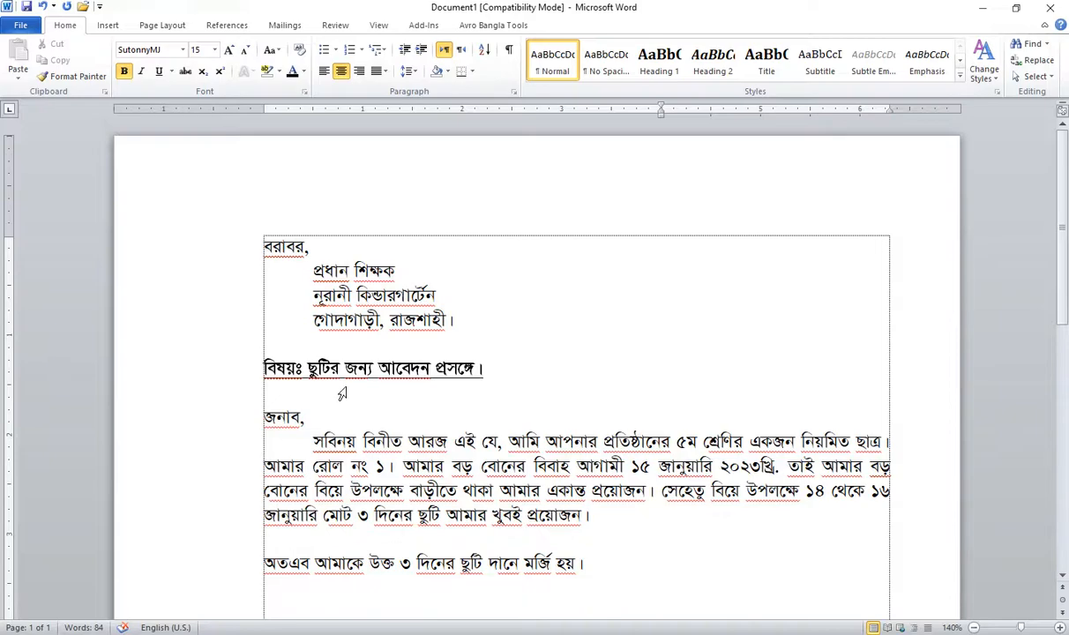
{"action": "scroll", "coordinate": [325, 373], "scroll_direction": "down", "scroll_amount": 1}
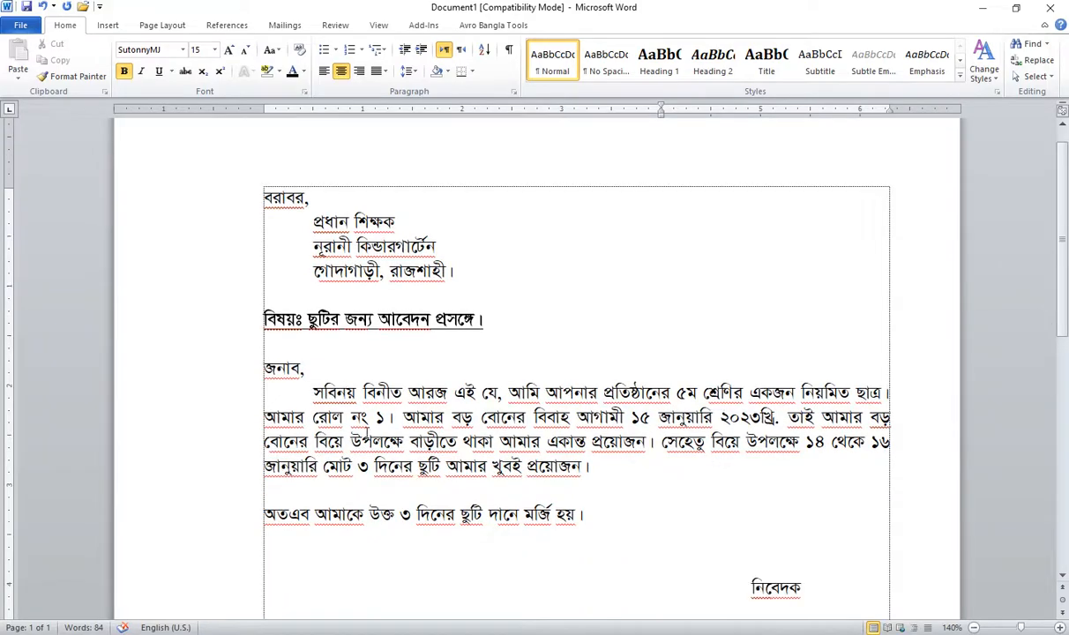
{"action": "left_click", "coordinate": [313, 220]}
{"action": "left_click_drag", "start_coordinate": [311, 247], "coordinate": [446, 254]}
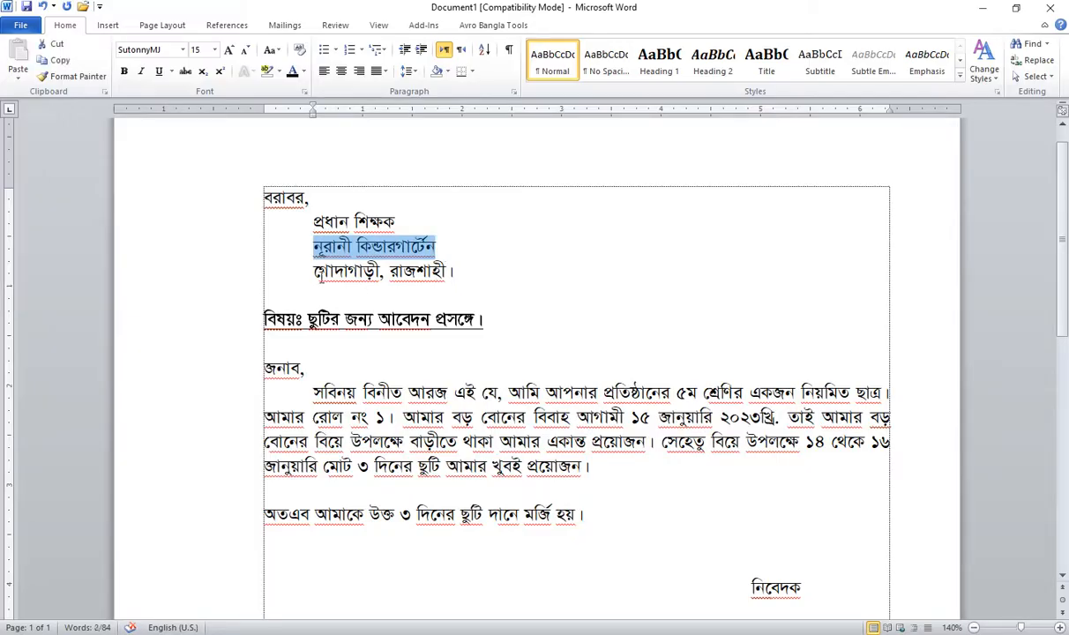
{"action": "left_click", "coordinate": [307, 271]}
{"action": "left_click_drag", "start_coordinate": [307, 272], "coordinate": [475, 275]}
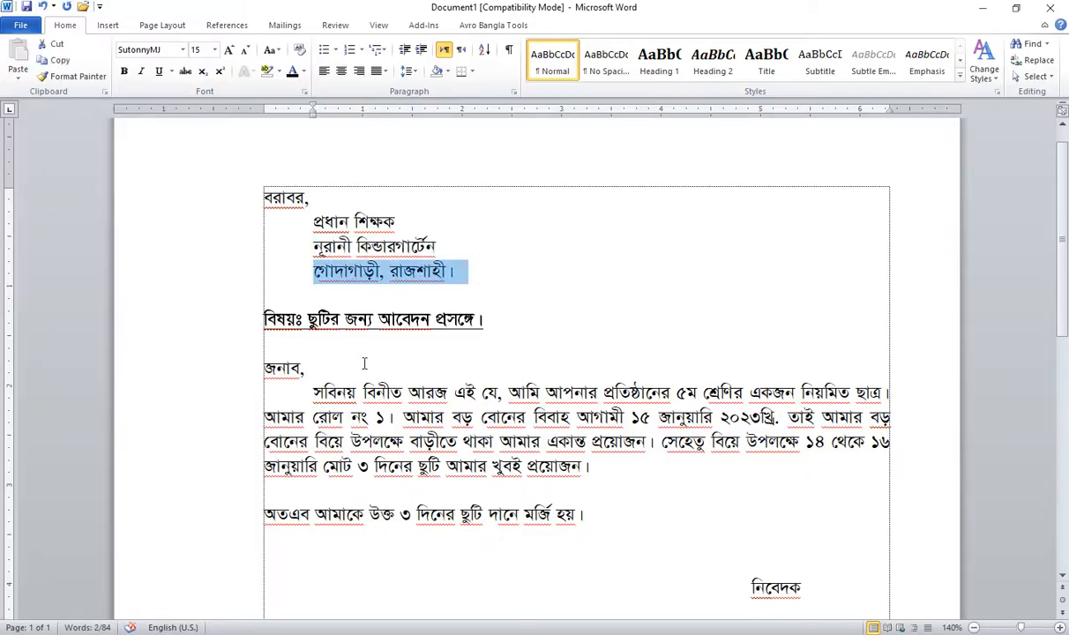
{"action": "scroll", "coordinate": [384, 344], "scroll_direction": "down", "scroll_amount": 2}
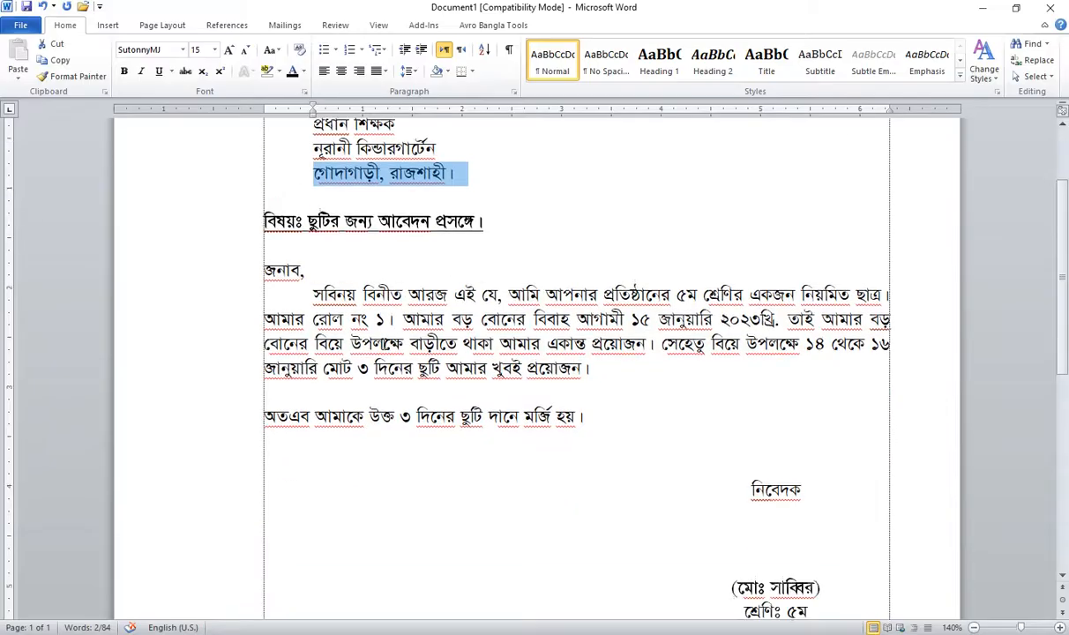
{"action": "scroll", "coordinate": [451, 345], "scroll_direction": "down", "scroll_amount": 2}
{"action": "scroll", "coordinate": [775, 405], "scroll_direction": "down", "scroll_amount": 2}
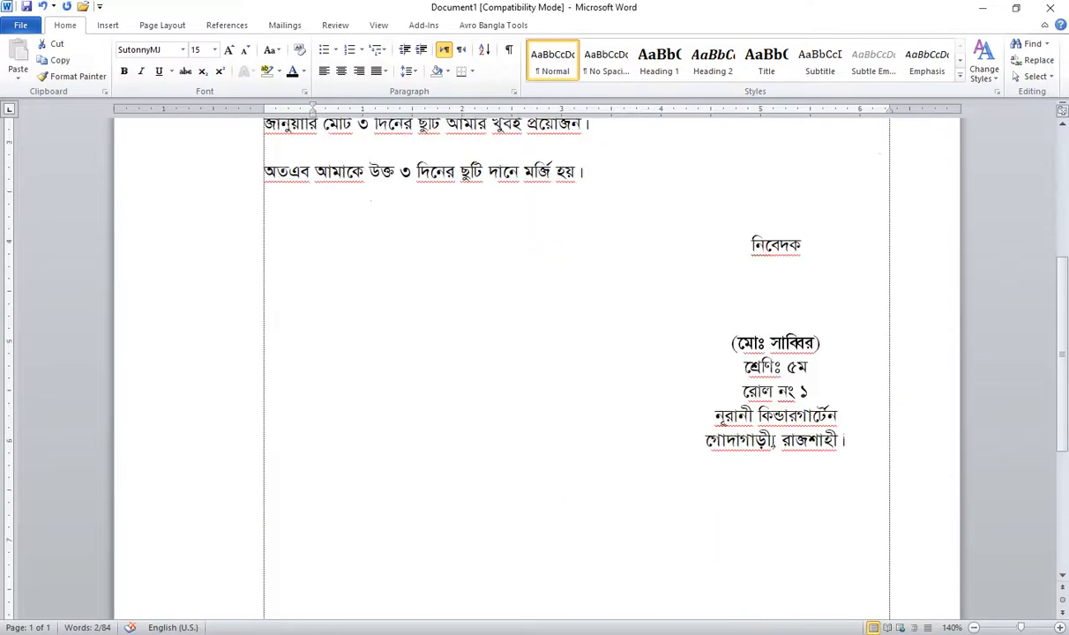
{"action": "left_click", "coordinate": [853, 455]}
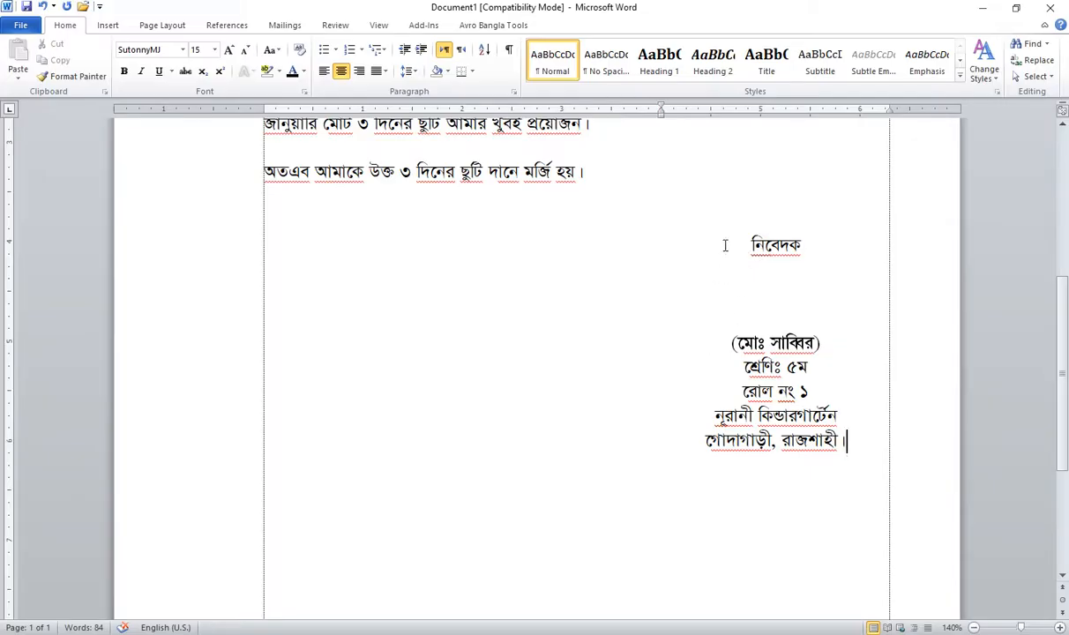
{"action": "left_click_drag", "start_coordinate": [748, 245], "coordinate": [851, 446]}
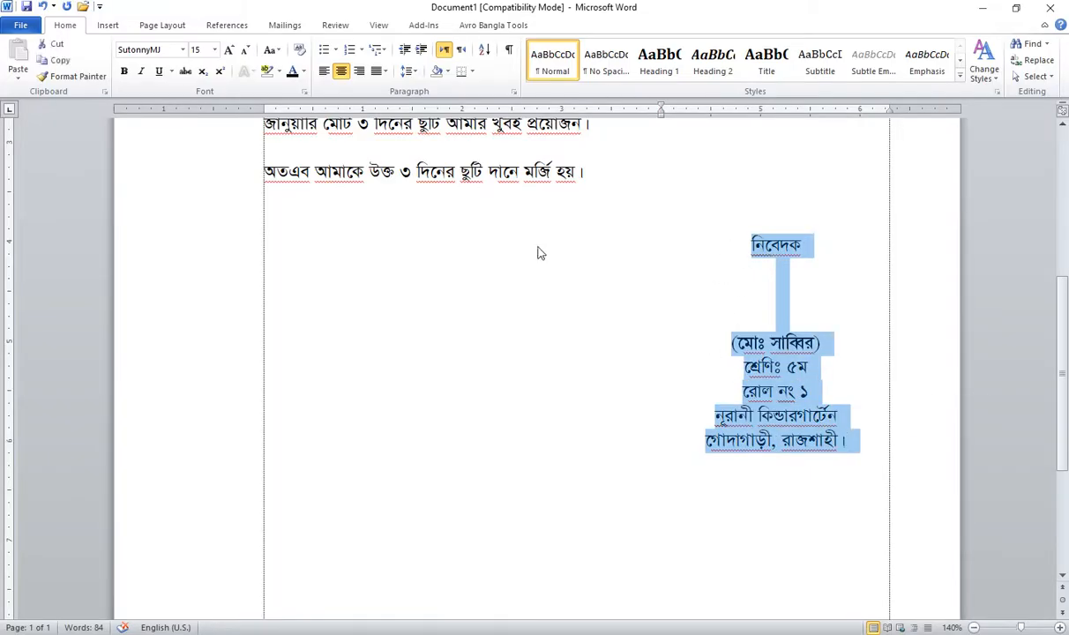
{"action": "left_click", "coordinate": [821, 347]}
{"action": "left_click", "coordinate": [766, 249]}
Add a left-aligned date line "তারিখঃ" followed by a row of dots, without indent, on the blank line between "নিবেদক" and the applicant's name
{"action": "left_click", "coordinate": [774, 296]}
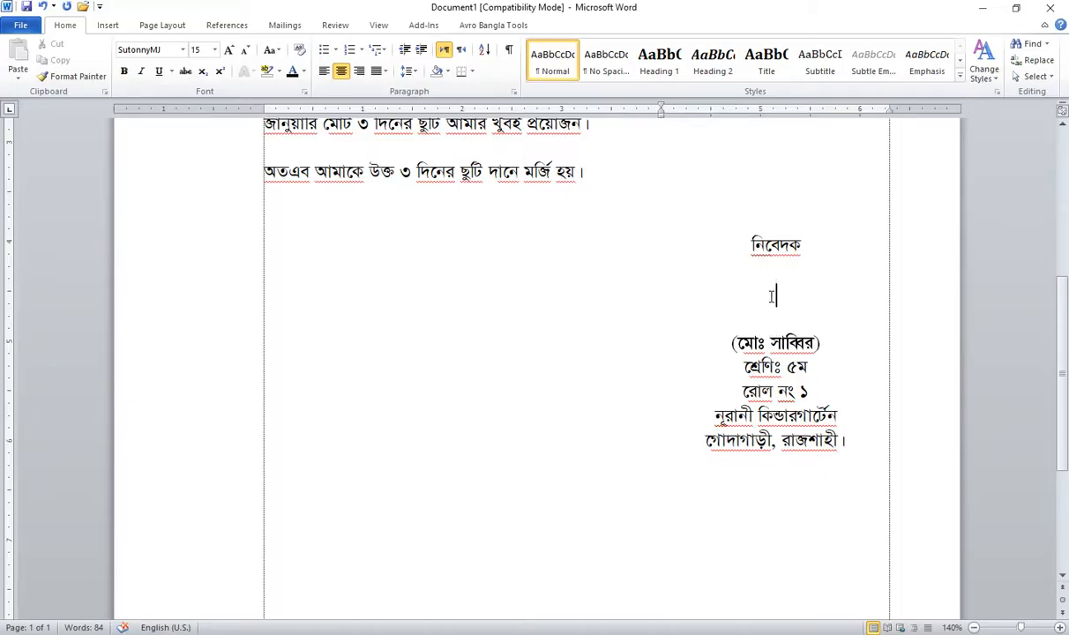
{"action": "key", "text": "ctrl+l"}
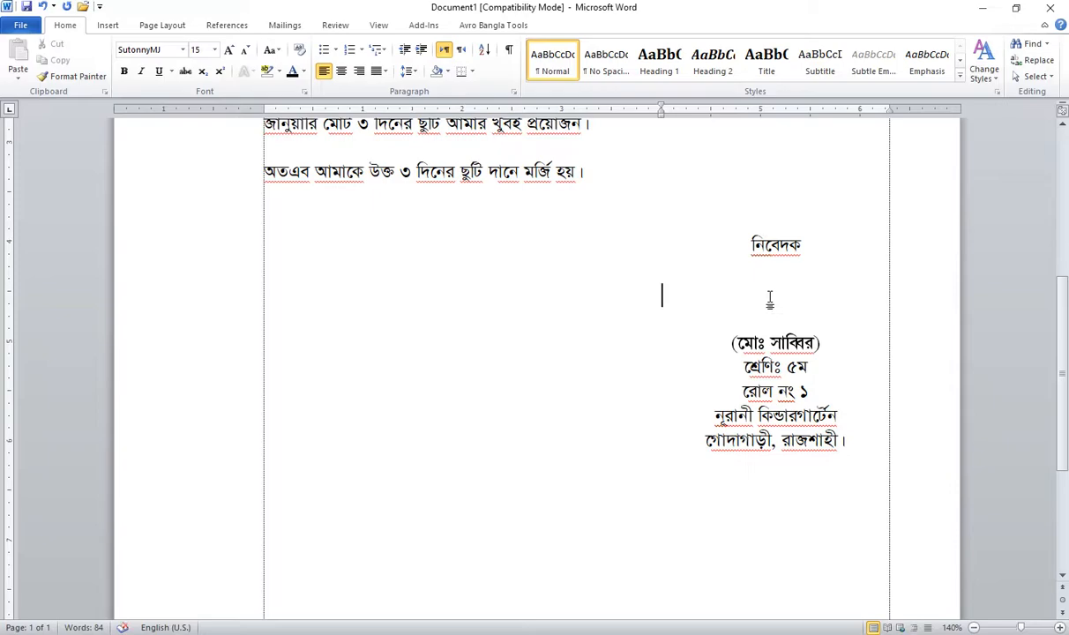
{"action": "key", "text": "BackSpace"}
{"action": "type", "text": "তারিখঃ"}
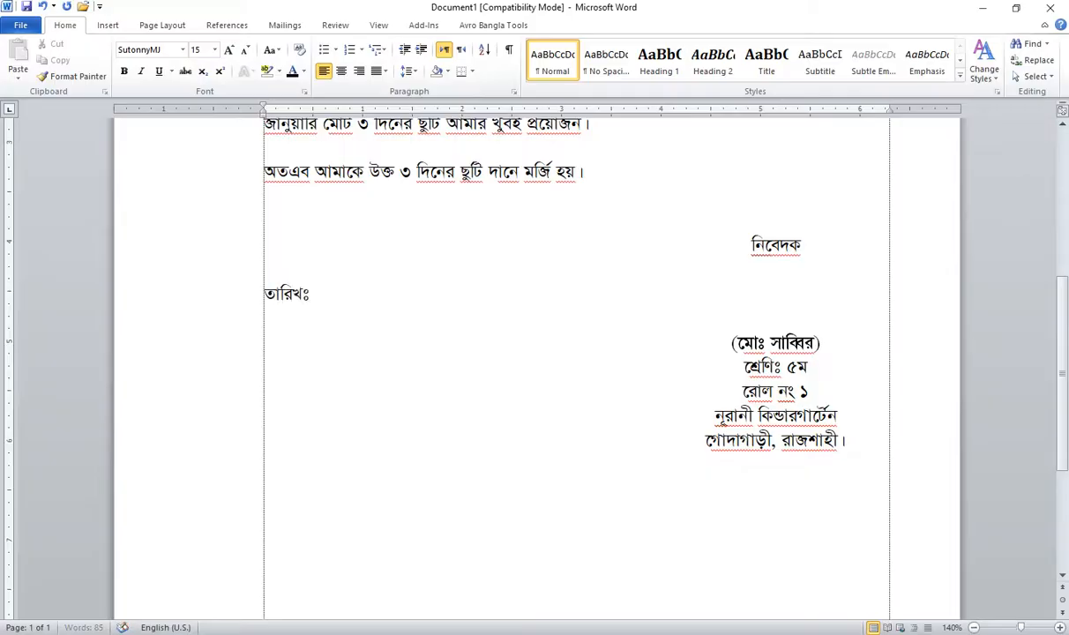
{"action": "type", "text": " ..........."}
{"action": "scroll", "coordinate": [627, 380], "scroll_direction": "down", "scroll_amount": 2}
{"action": "scroll", "coordinate": [608, 375], "scroll_direction": "up", "scroll_amount": 7}
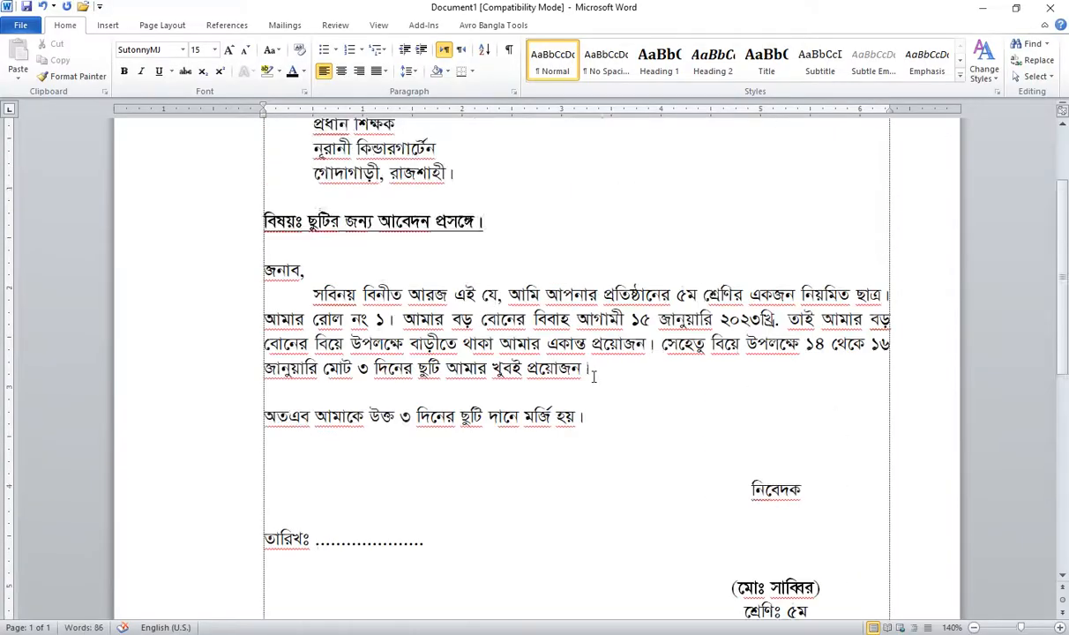
{"action": "left_click", "coordinate": [509, 365]}
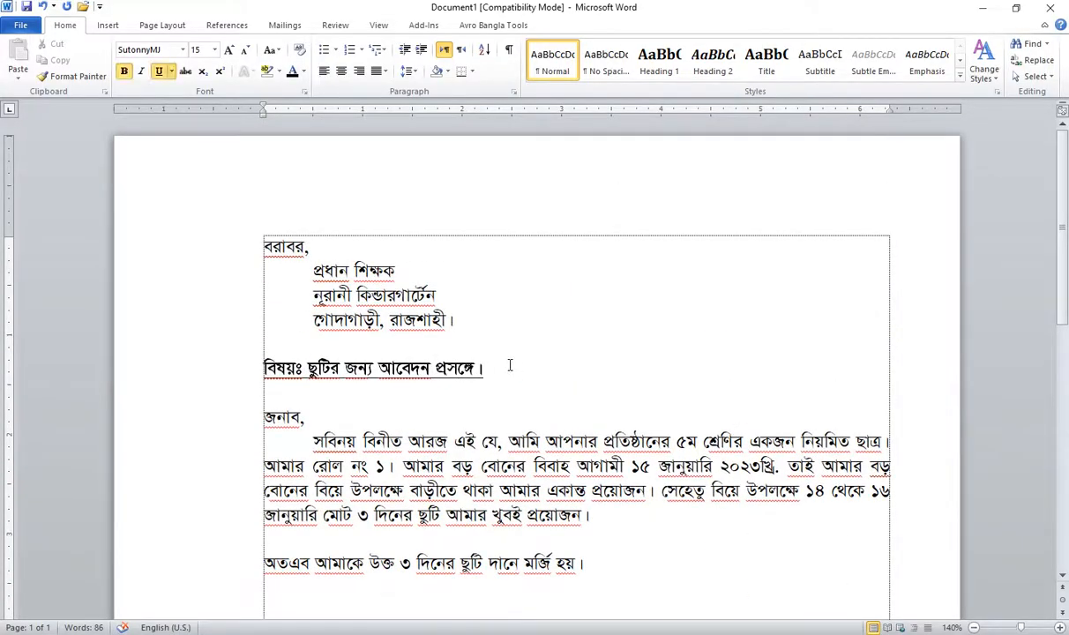